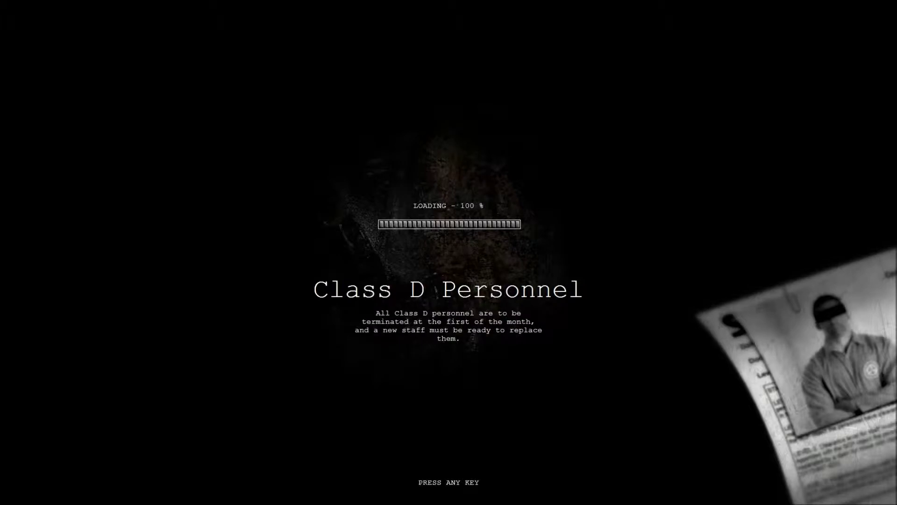
Dismiss the finished Class D Personnel loading screen to begin playing.
{"action": "key", "text": "space"}
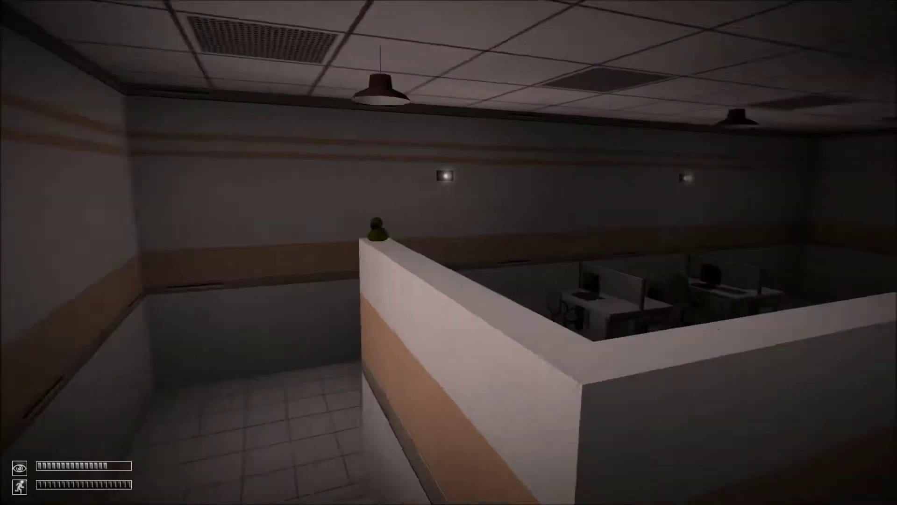
Walk from the offices past the DANGER doorway, down the dark corridor, into the office corridor.
{"action": "key", "text": "w"}
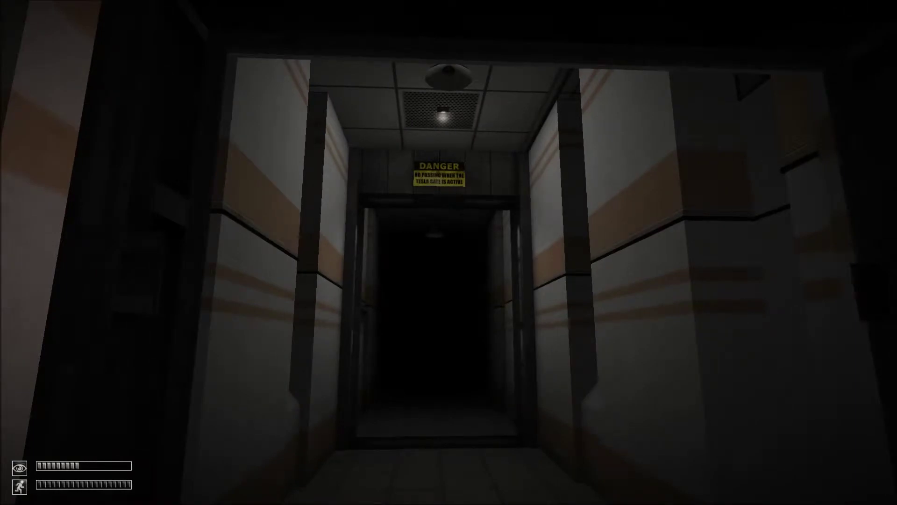
{"action": "key", "text": "w"}
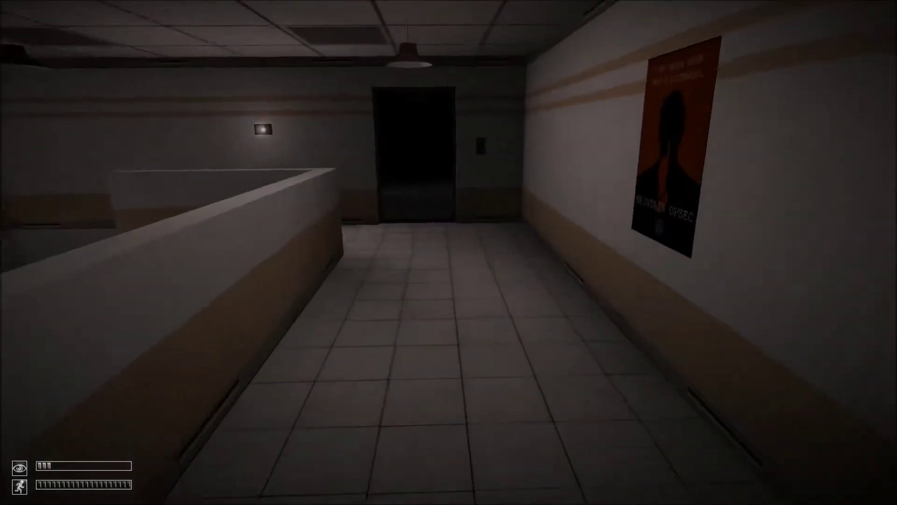
{"action": "key", "text": "w"}
{"action": "key", "text": "w"}
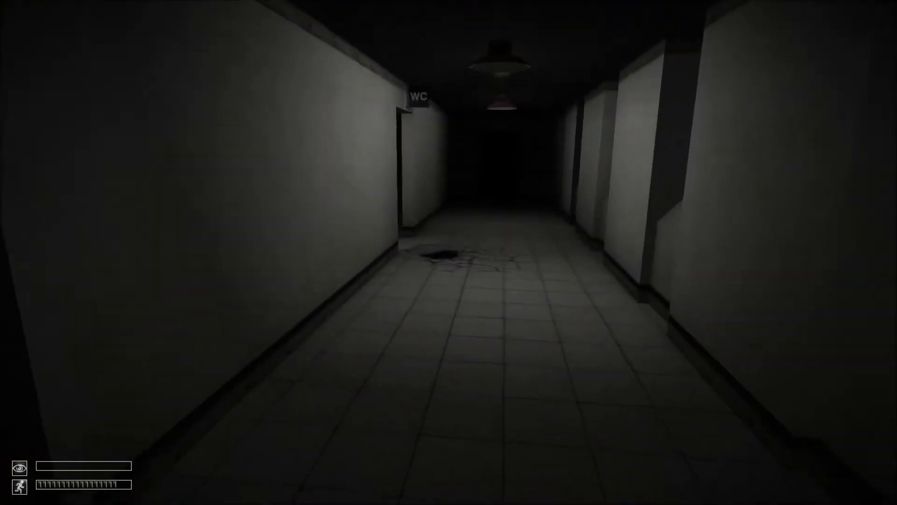
{"action": "key", "text": "w"}
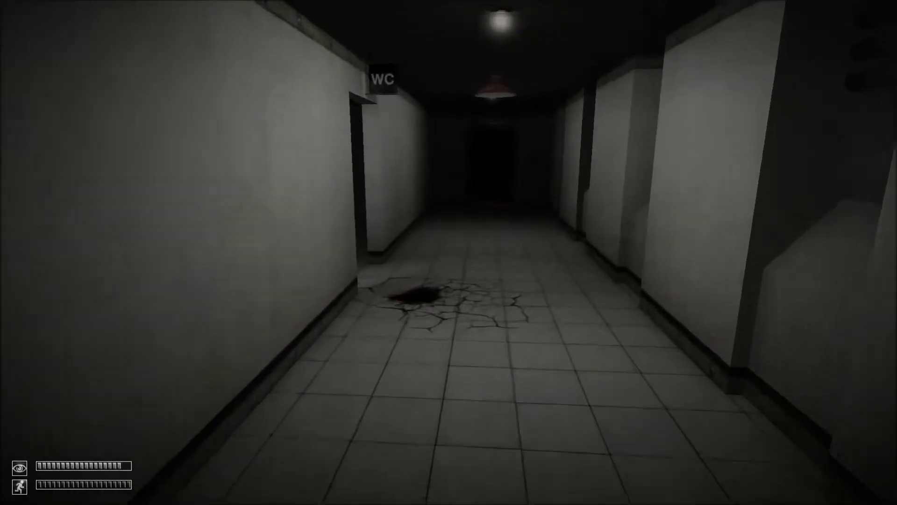
{"action": "key", "text": "w"}
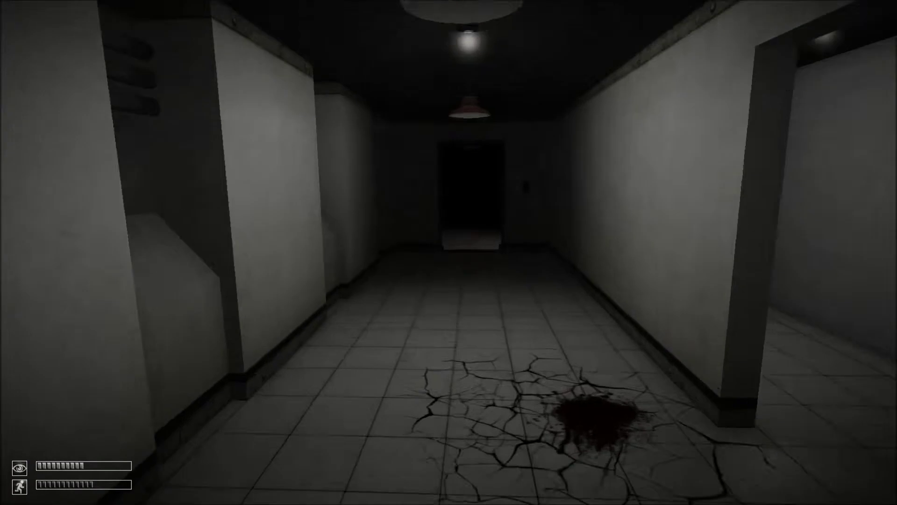
{"action": "key", "text": "shift+w"}
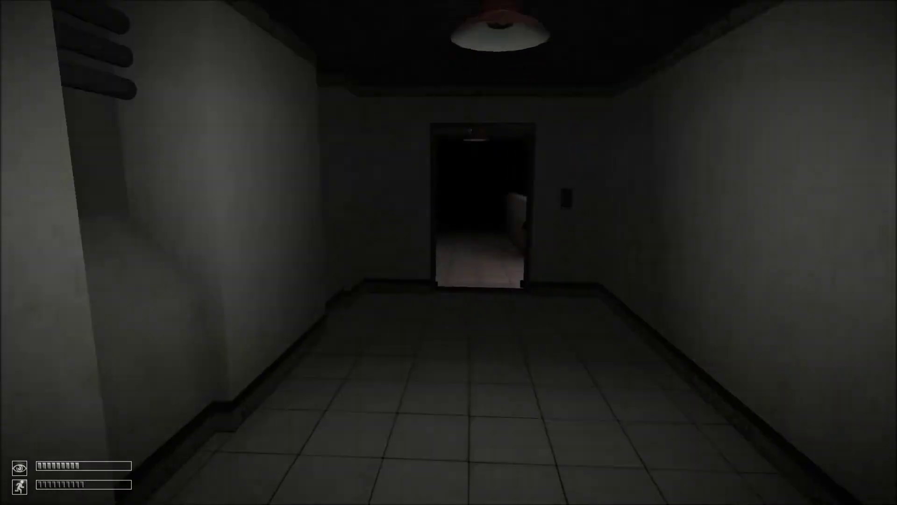
Walk past the rubber-duck cubicle and through the doorway into the Tesla gate corridor, dying there.
{"action": "key", "text": "w"}
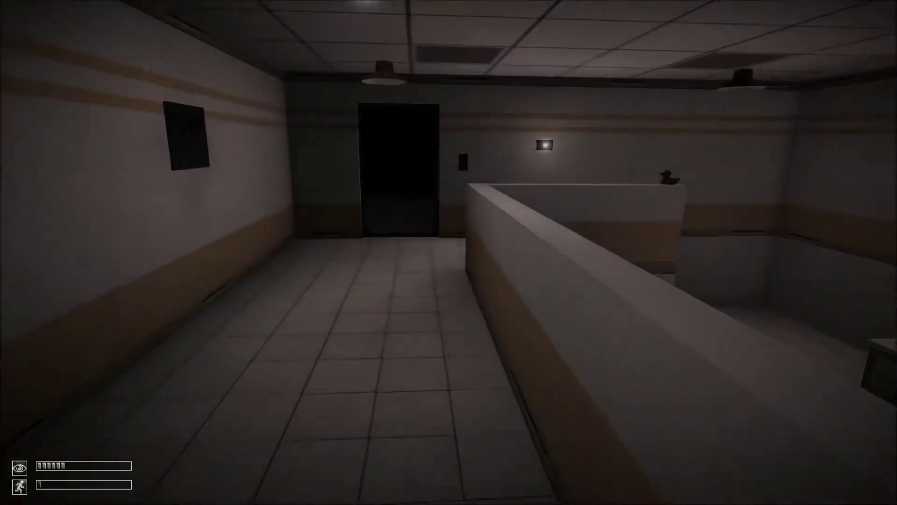
{"action": "key", "text": "w"}
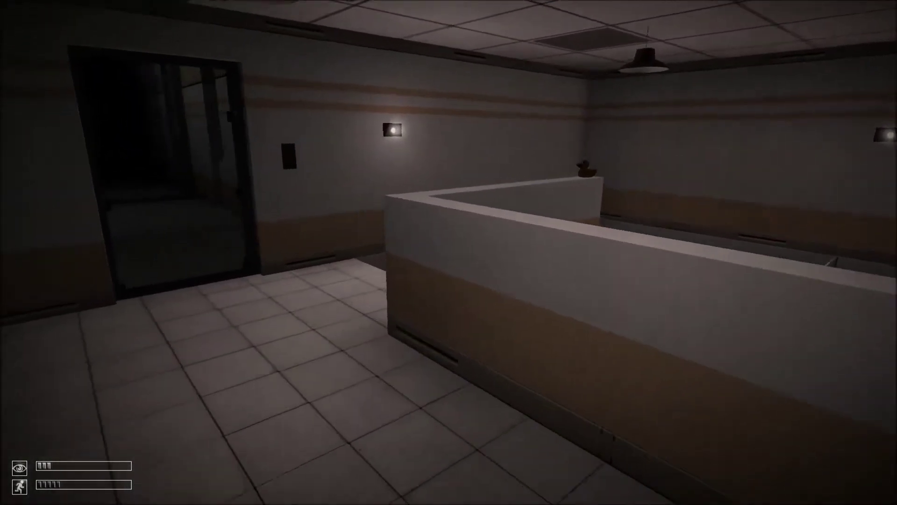
{"action": "key", "text": "w"}
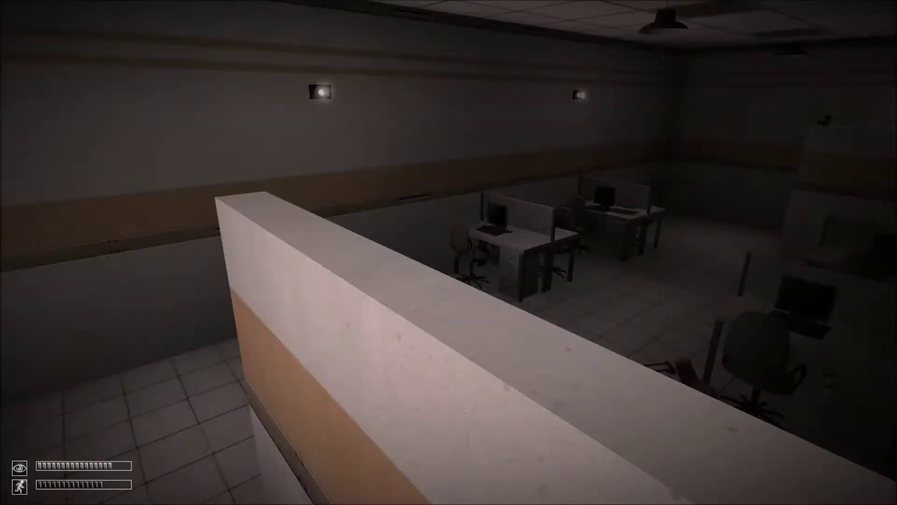
{"action": "key", "text": "w"}
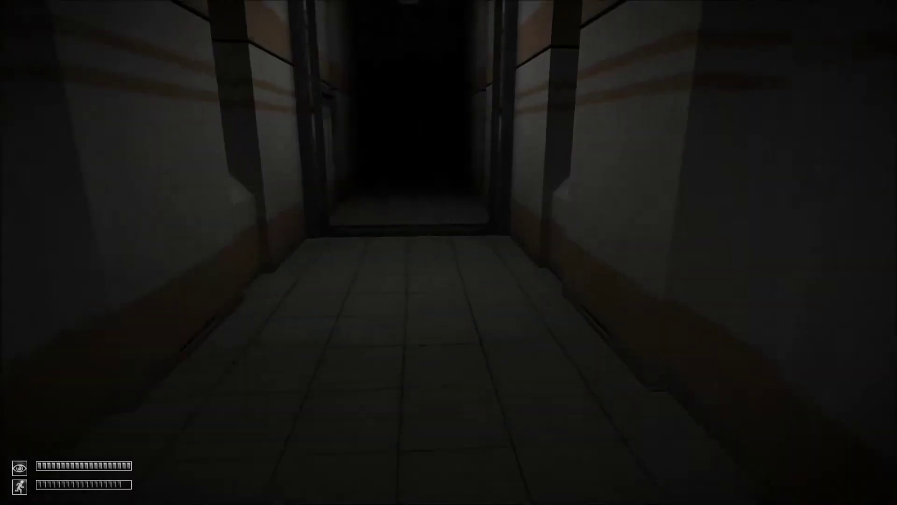
{"action": "key", "text": "w"}
{"action": "key", "text": "w"}
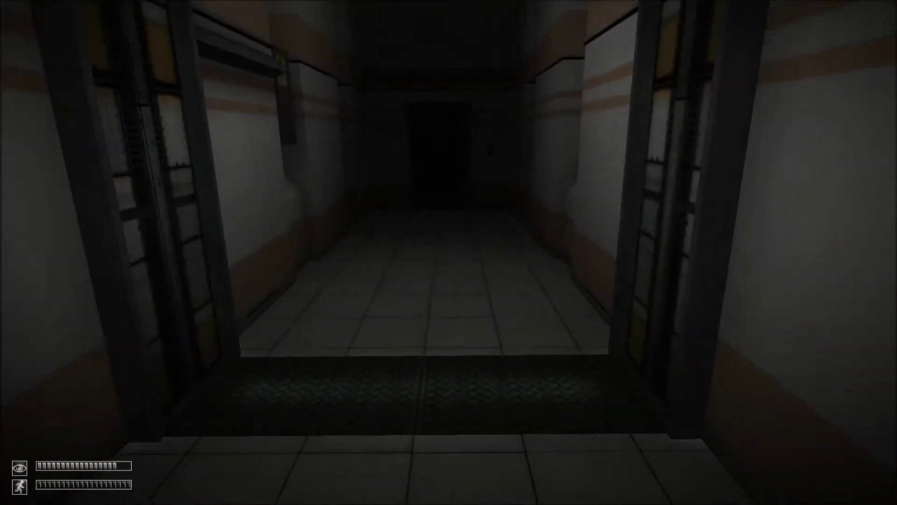
{"action": "key", "text": "w"}
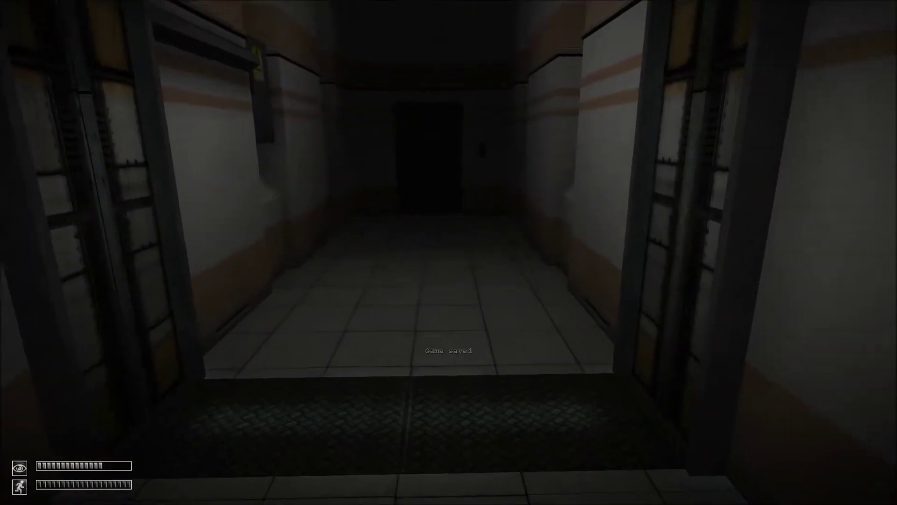
{"action": "key", "text": "w"}
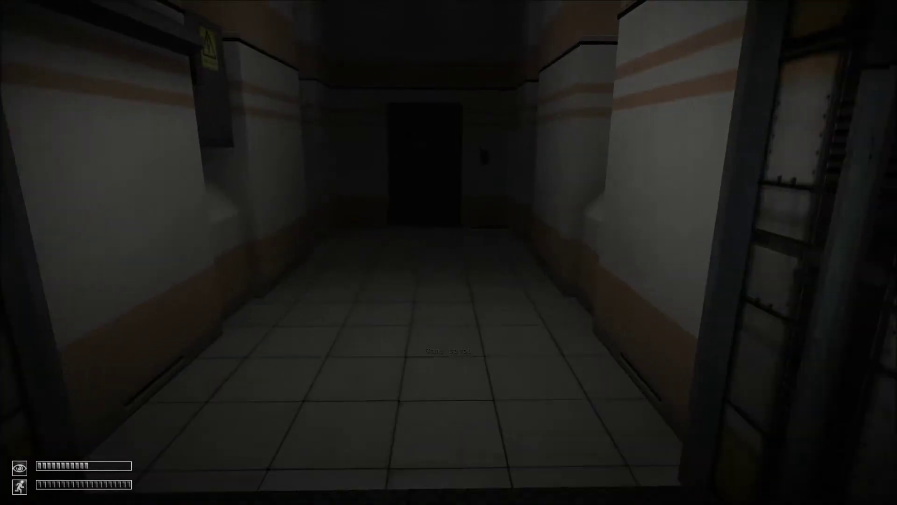
{"action": "key", "text": "w"}
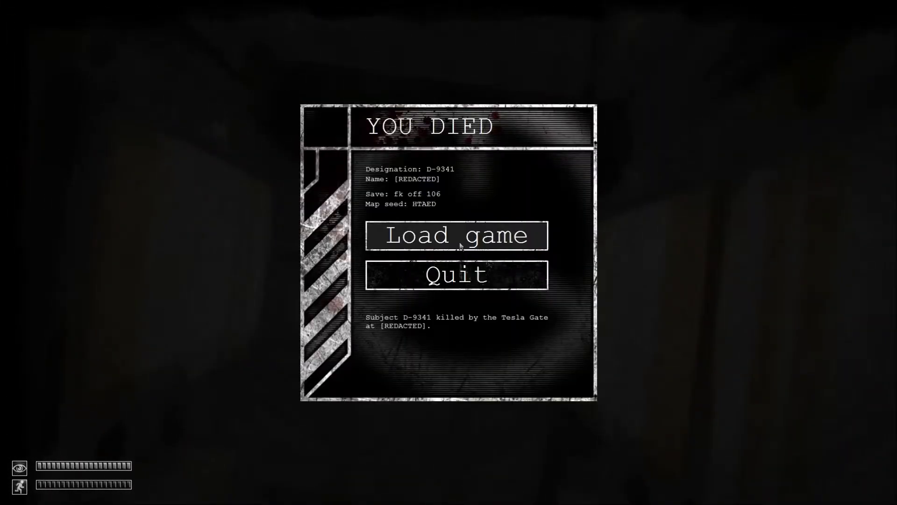
Load the saved game from the YOU DIED screen and step back in the corridor.
{"action": "left_click", "coordinate": [462, 238]}
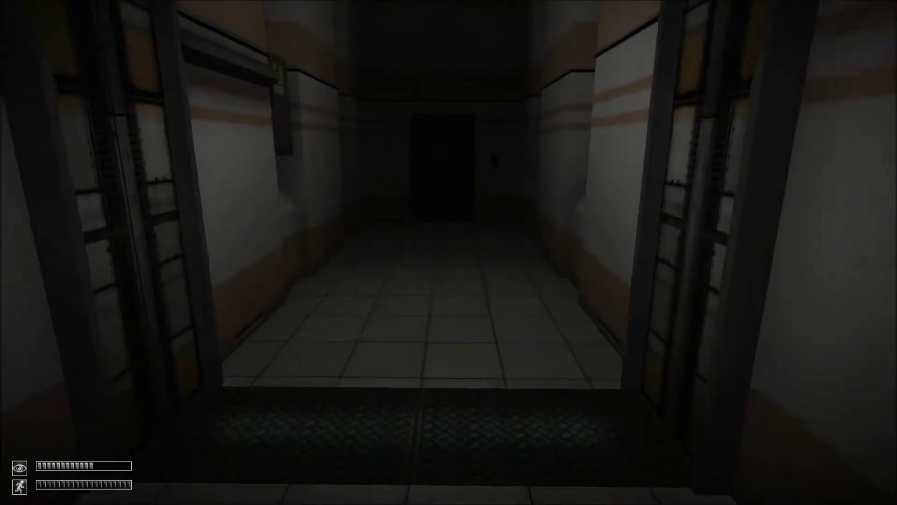
{"action": "key", "text": "s"}
Look up at the warning sign, then open the door into the lit hallway.
{"action": "key", "text": "w"}
{"action": "left_click_drag", "start_coordinate": [450, 253], "coordinate": [448, 105]}
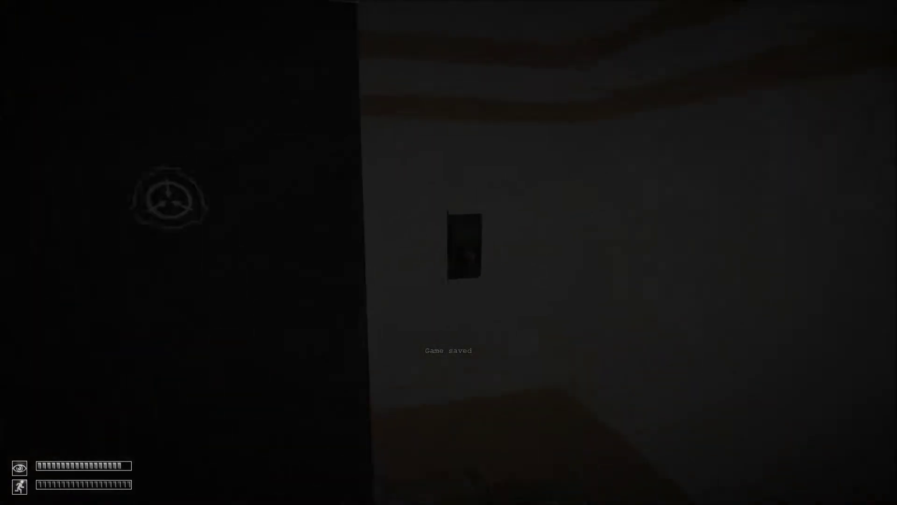
{"action": "left_click", "coordinate": [449, 252]}
{"action": "key", "text": "w"}
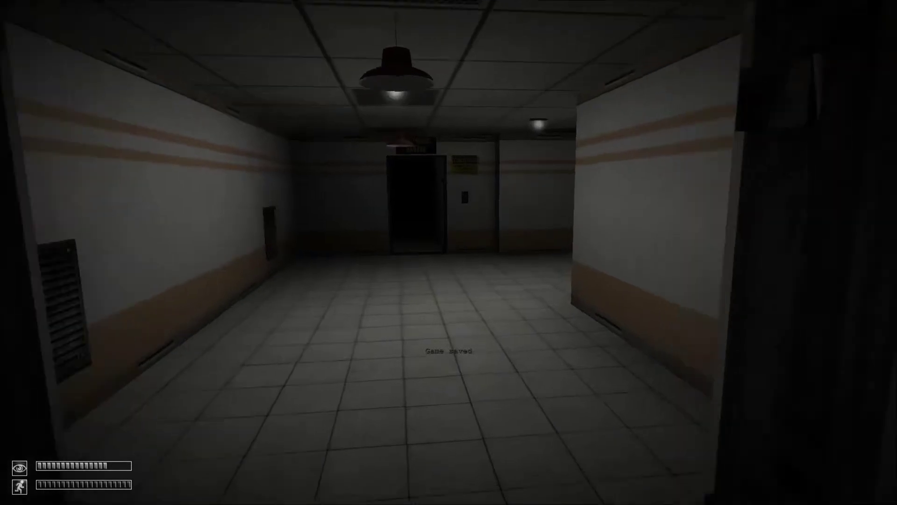
{"action": "key", "text": "w"}
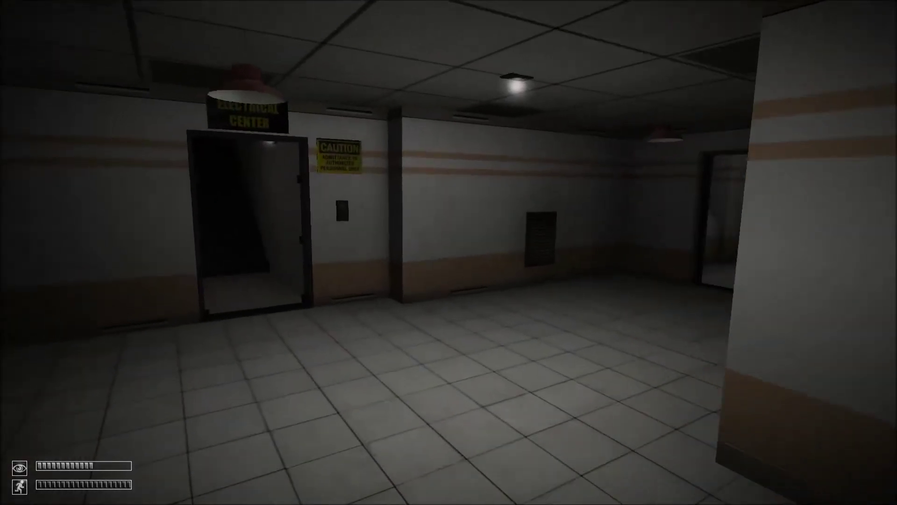
Unlock the Electrical Center door with the inventory key card and walk through.
{"action": "key", "text": "Tab"}
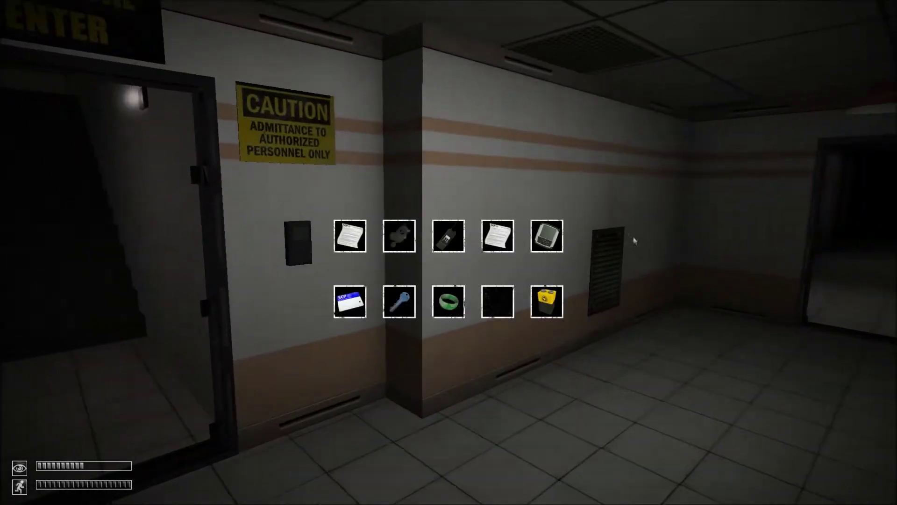
{"action": "double_click", "coordinate": [350, 301]}
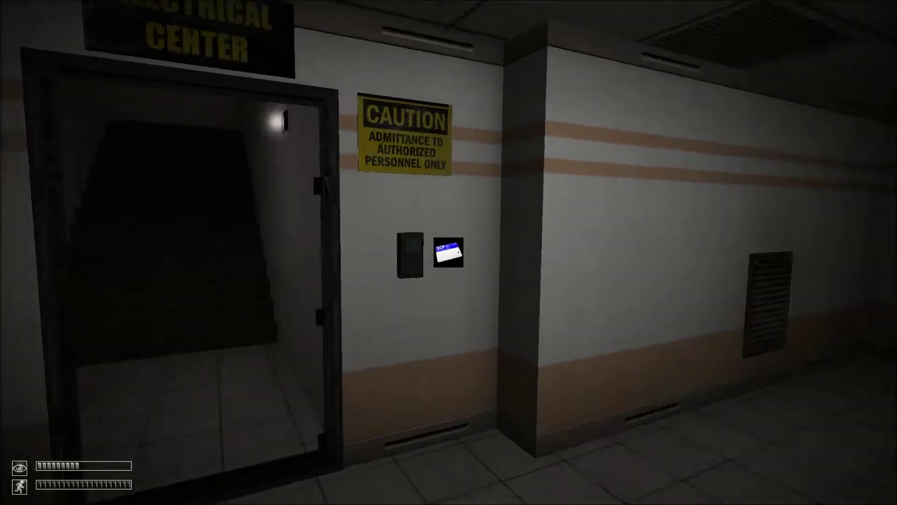
{"action": "key", "text": "w"}
{"action": "left_click", "coordinate": [449, 253]}
{"action": "key", "text": "w"}
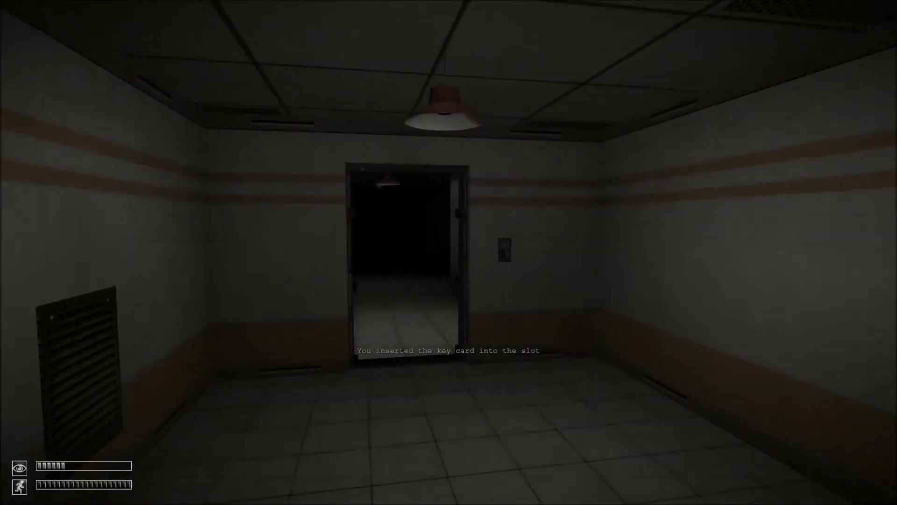
Go down the corridors, open the catwalk door, and back away from SCP-173 on the catwalk.
{"action": "key", "text": "w"}
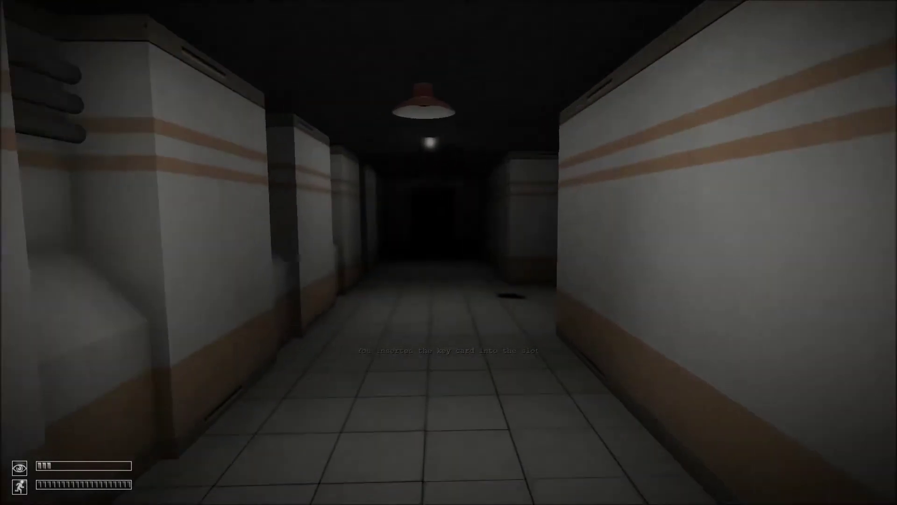
{"action": "key", "text": "w"}
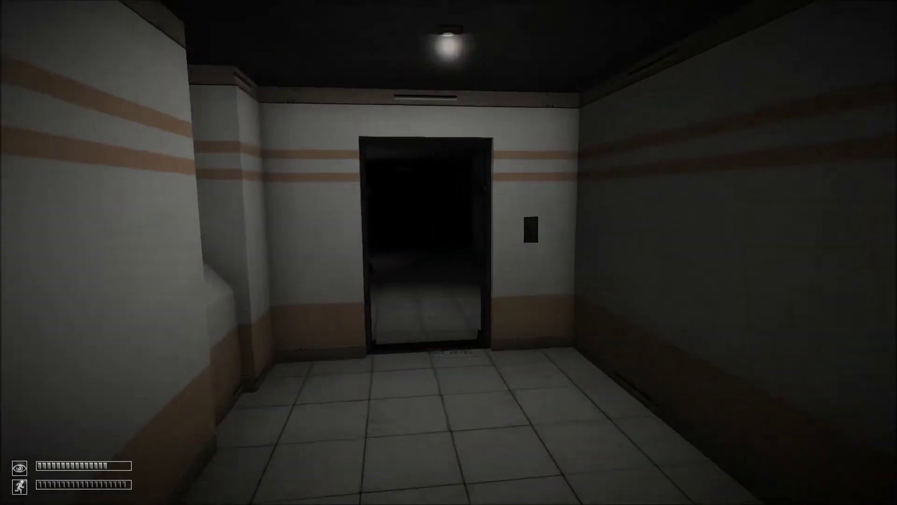
{"action": "key", "text": "w"}
{"action": "key", "text": "w"}
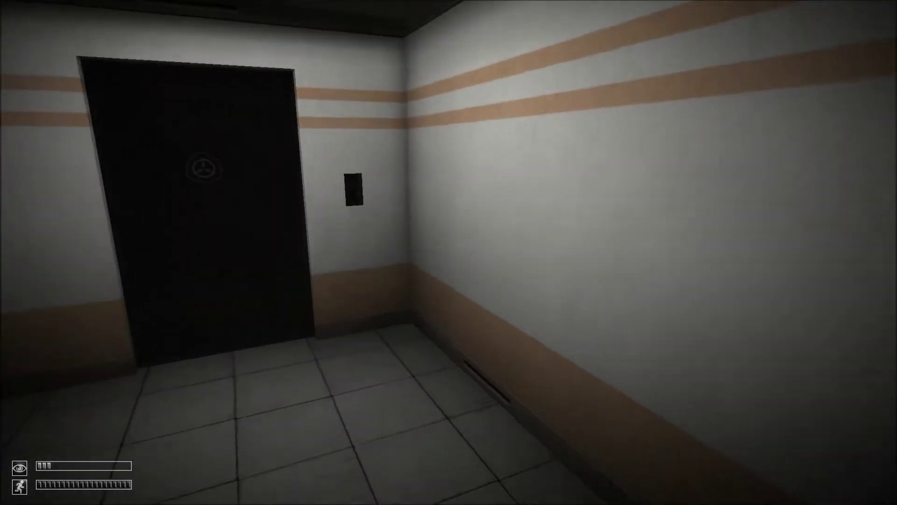
{"action": "key", "text": "w"}
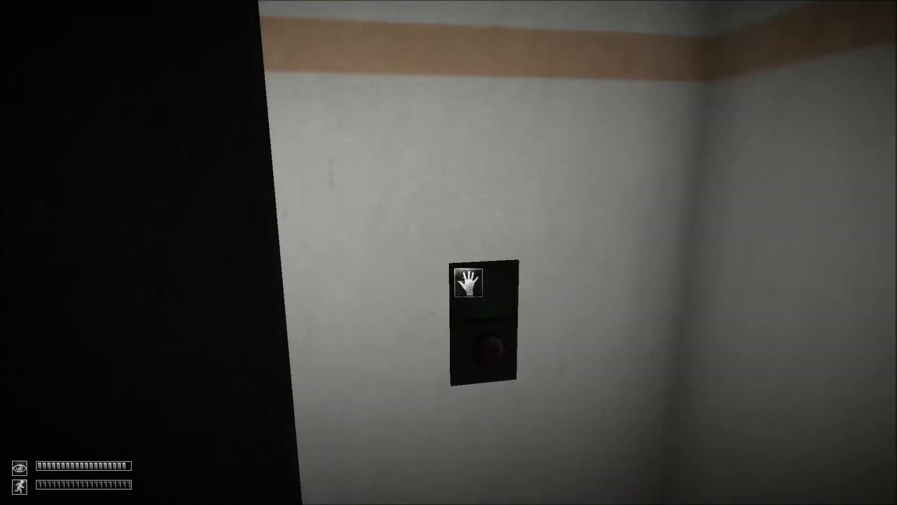
{"action": "left_click", "coordinate": [449, 252]}
{"action": "key", "text": "w"}
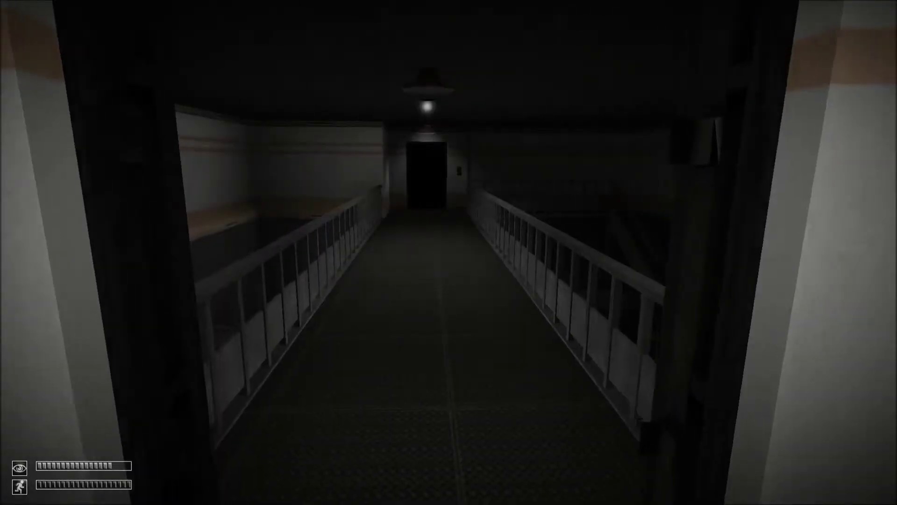
{"action": "key", "text": "w"}
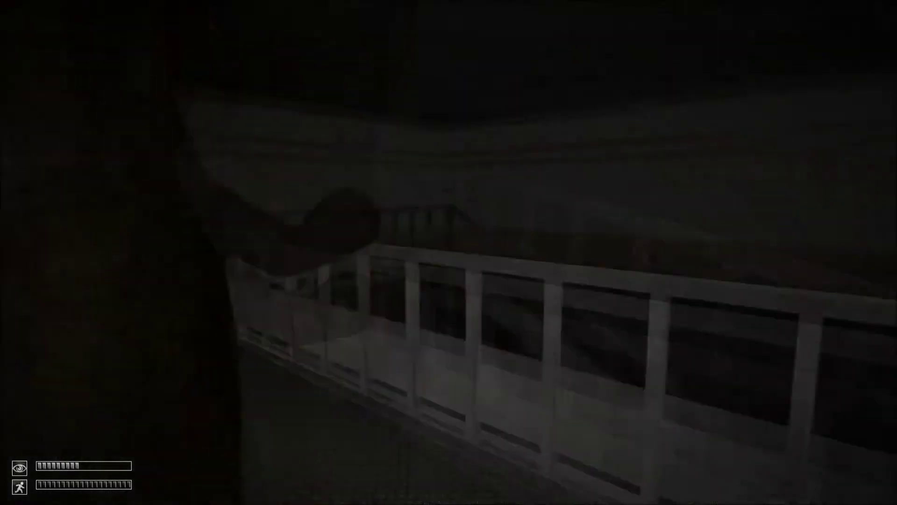
{"action": "key", "text": "s"}
{"action": "key", "text": "s"}
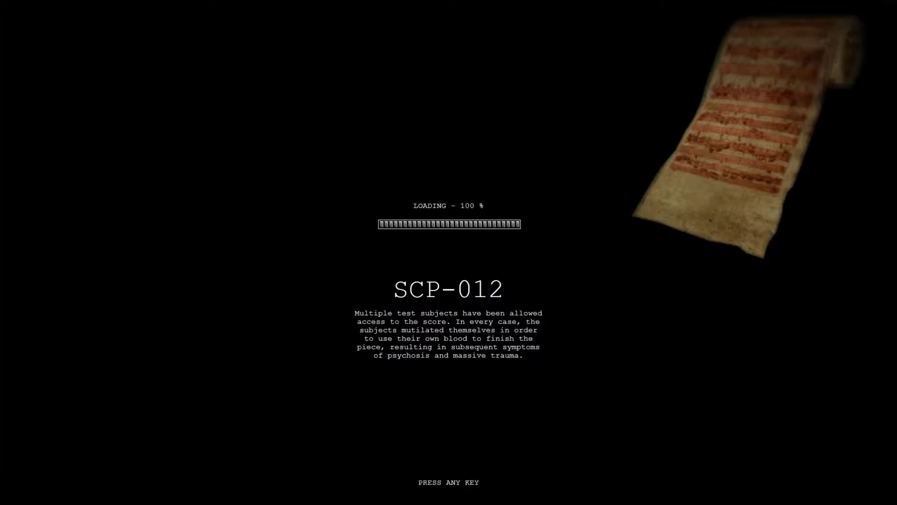
Continue past the SCP-012 loading screen, cross the benched room, and open the catwalk door.
{"action": "key", "text": "space"}
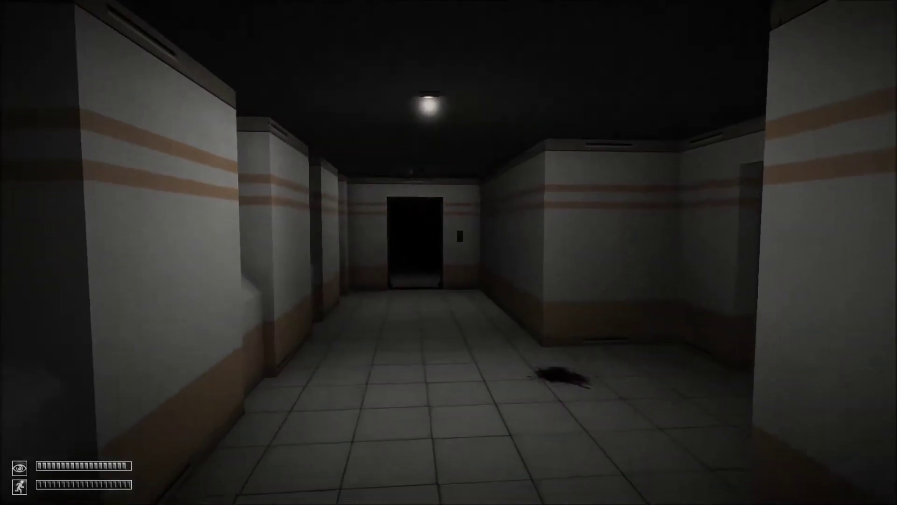
{"action": "key", "text": "w"}
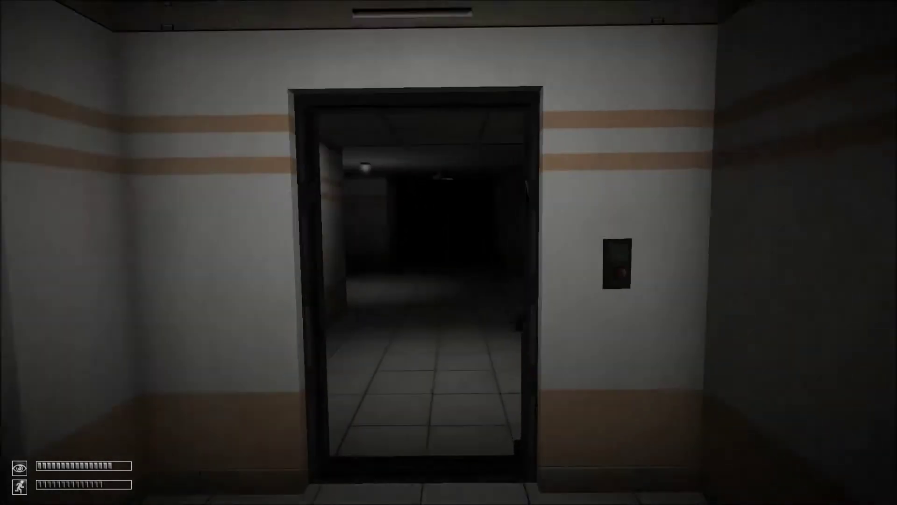
{"action": "key", "text": "w"}
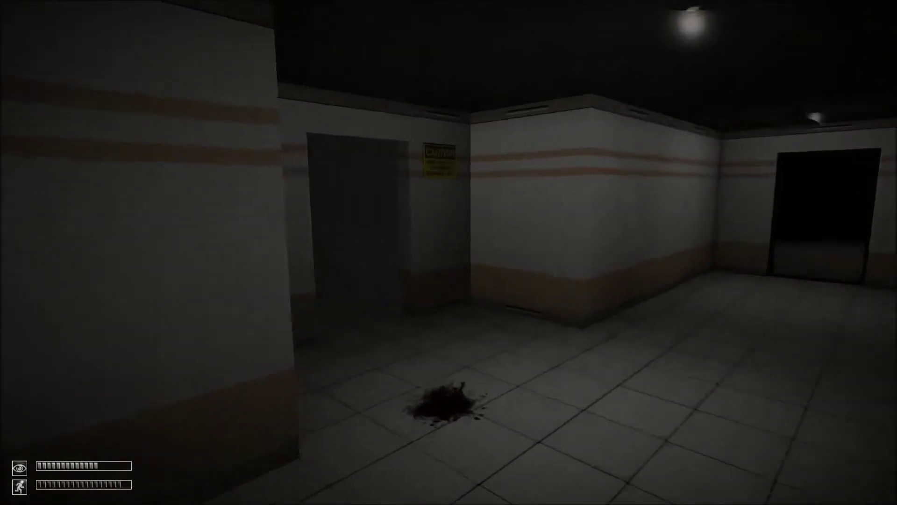
{"action": "key", "text": "w"}
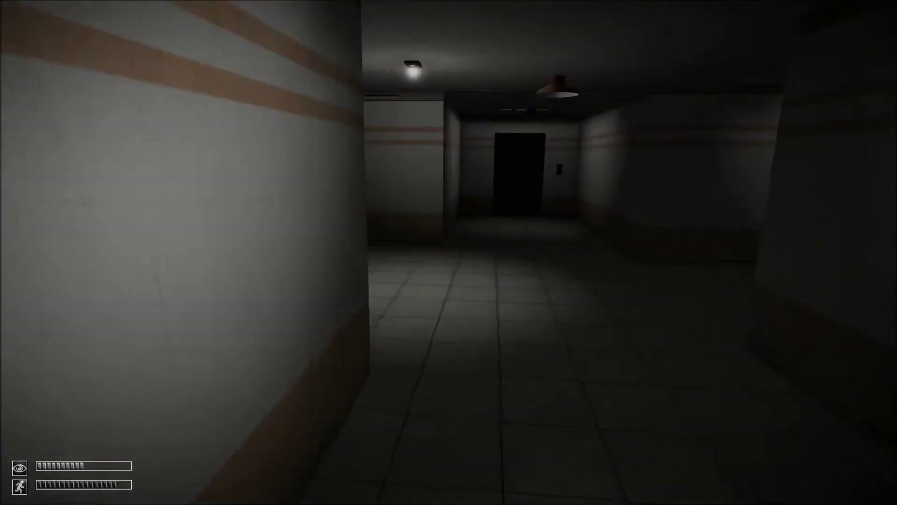
{"action": "key", "text": "w"}
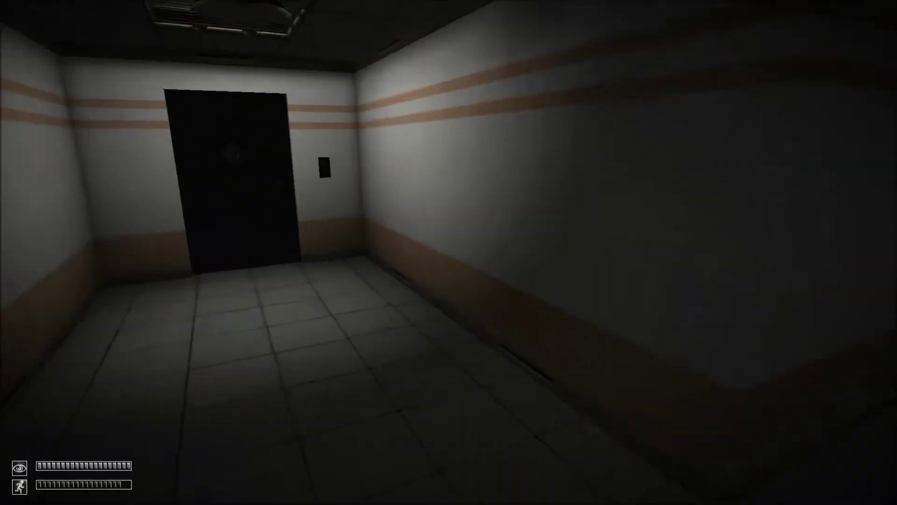
{"action": "key", "text": "w"}
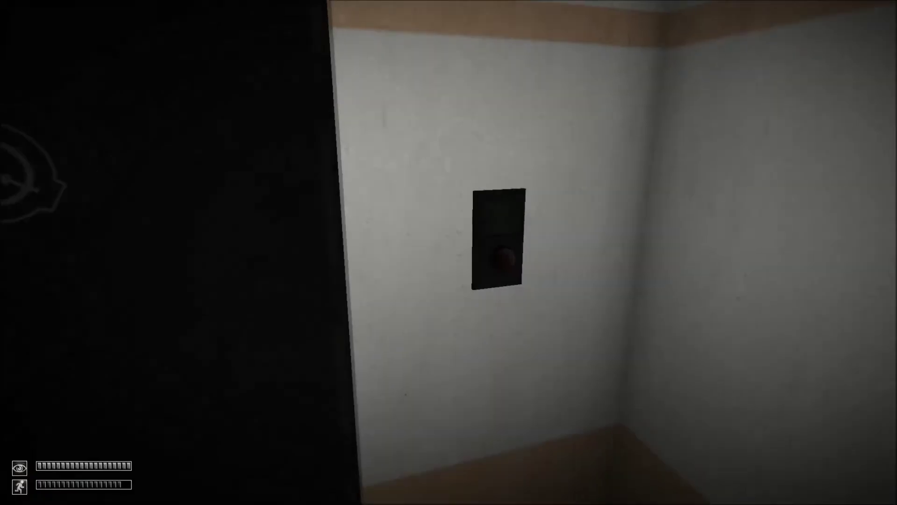
{"action": "key", "text": "F5"}
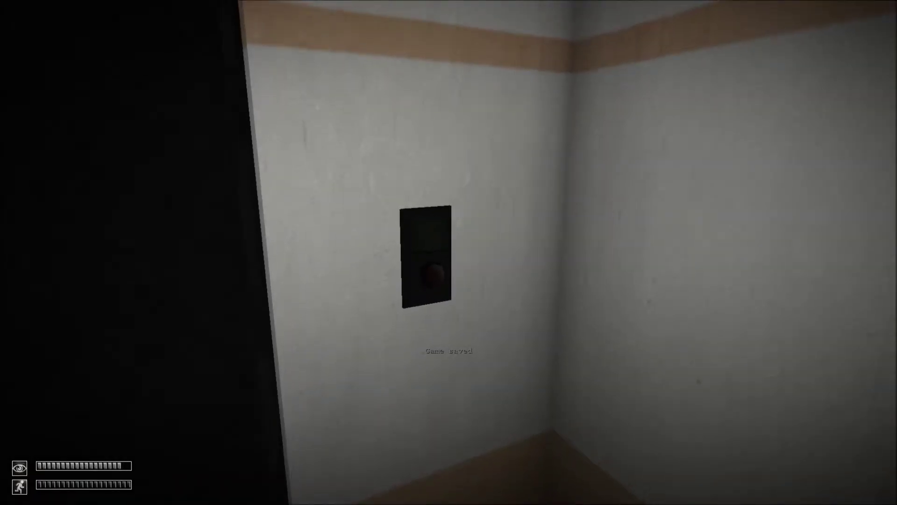
{"action": "left_click", "coordinate": [433, 275]}
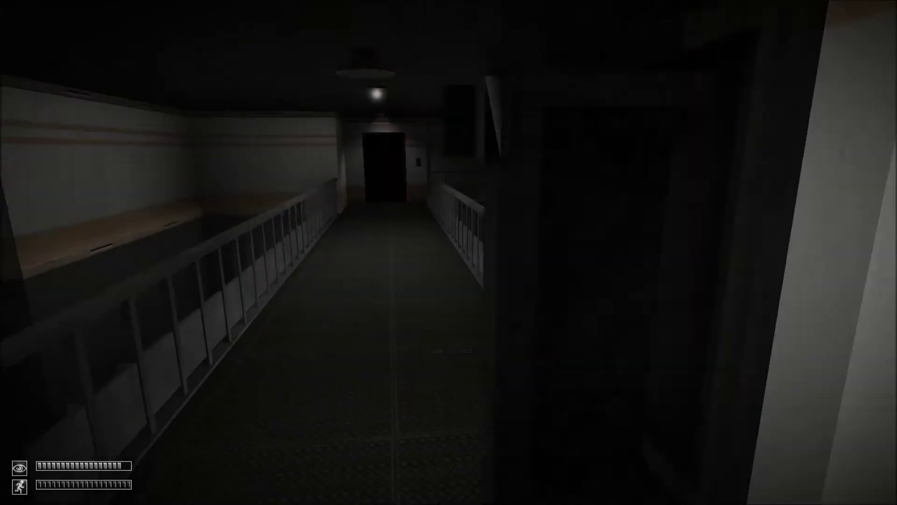
Cross the catwalk into the tiled corridor and open the door beyond.
{"action": "key", "text": "w"}
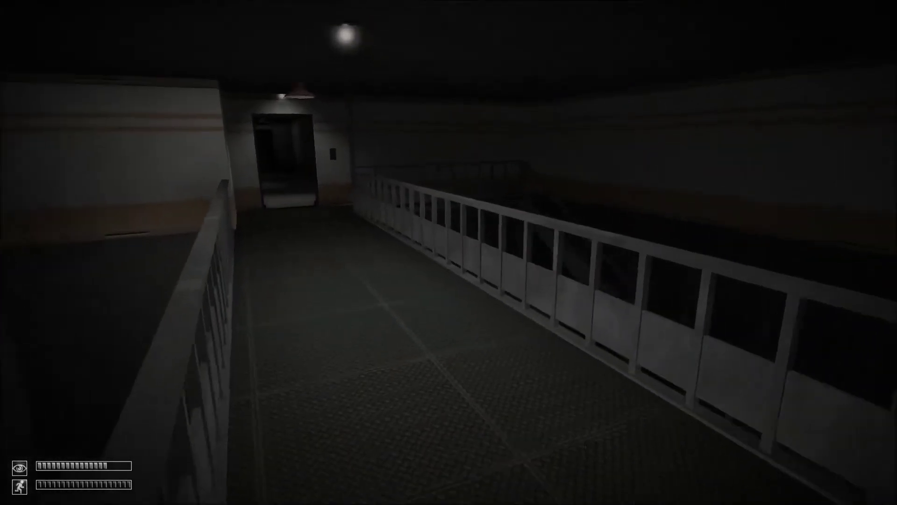
{"action": "key", "text": "w"}
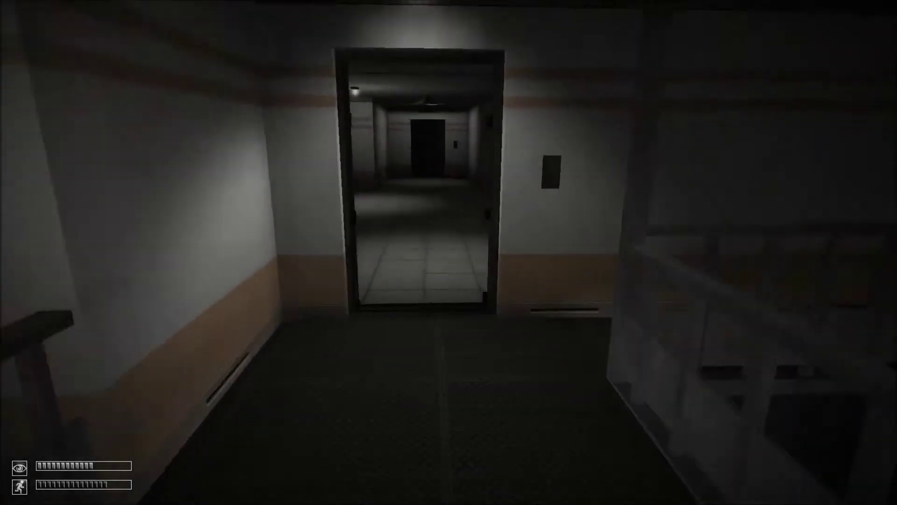
{"action": "key", "text": "w"}
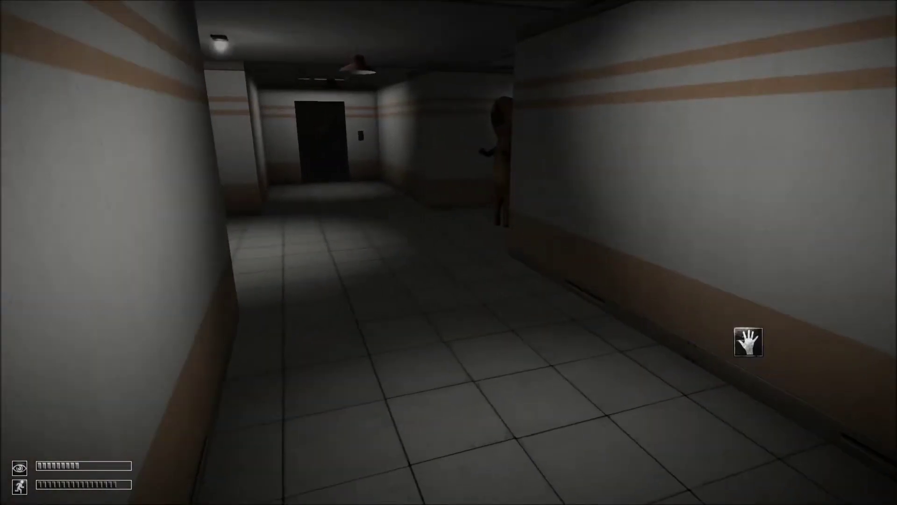
{"action": "key", "text": "w"}
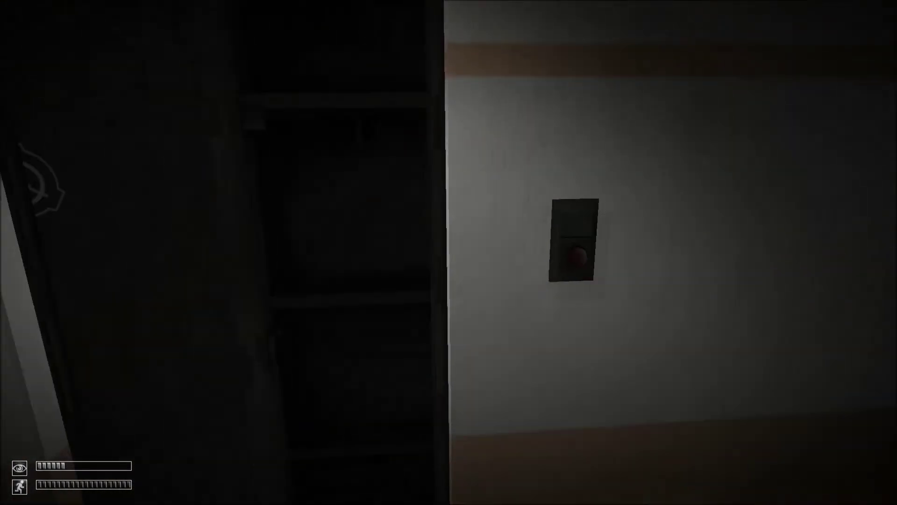
{"action": "key", "text": "s"}
{"action": "key", "text": "w"}
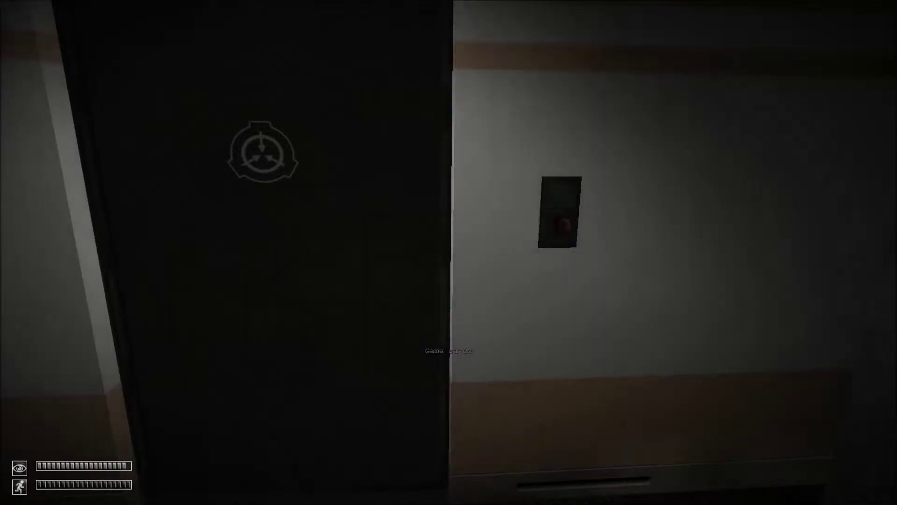
{"action": "left_click", "coordinate": [560, 212]}
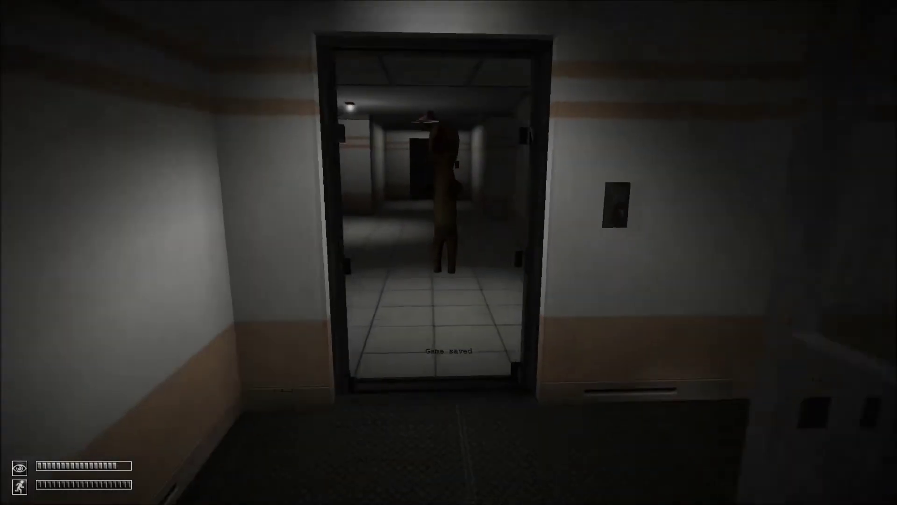
Back away from SCP-173 into the wider room and close the door on it.
{"action": "key", "text": "s"}
{"action": "key", "text": "w"}
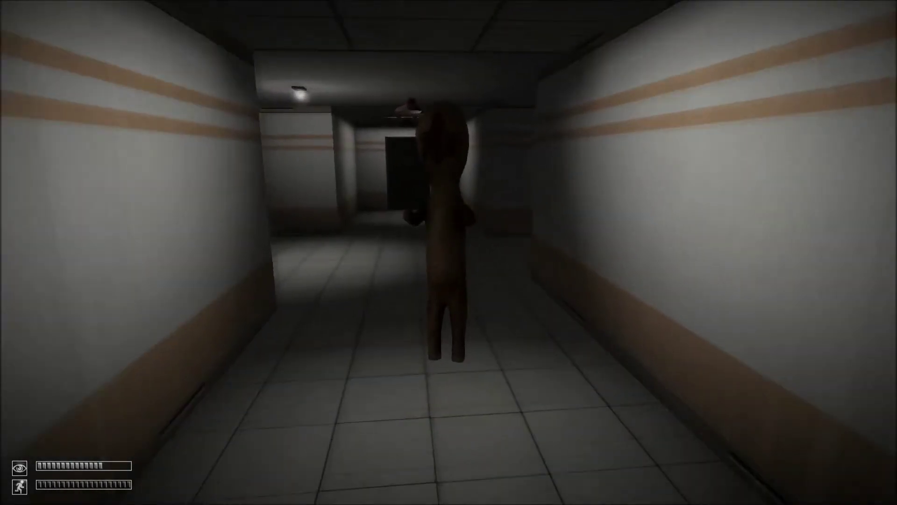
{"action": "key", "text": "s"}
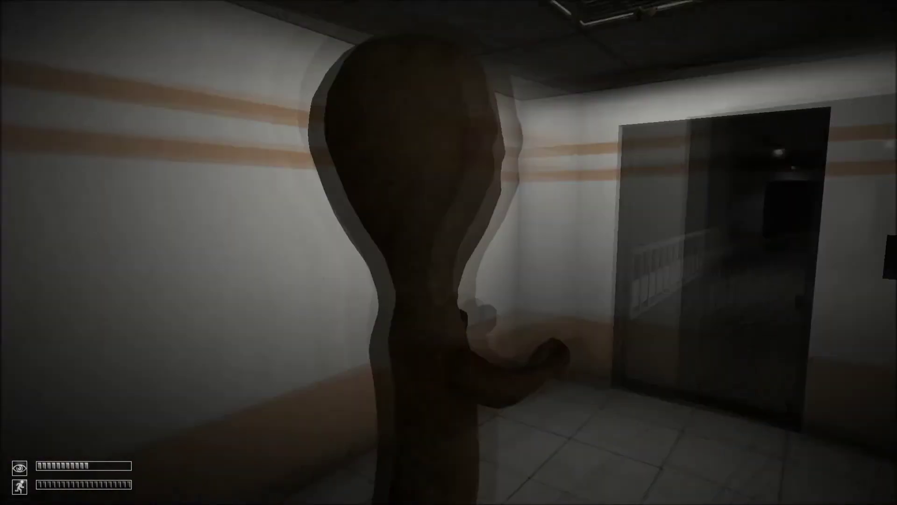
{"action": "key", "text": "s"}
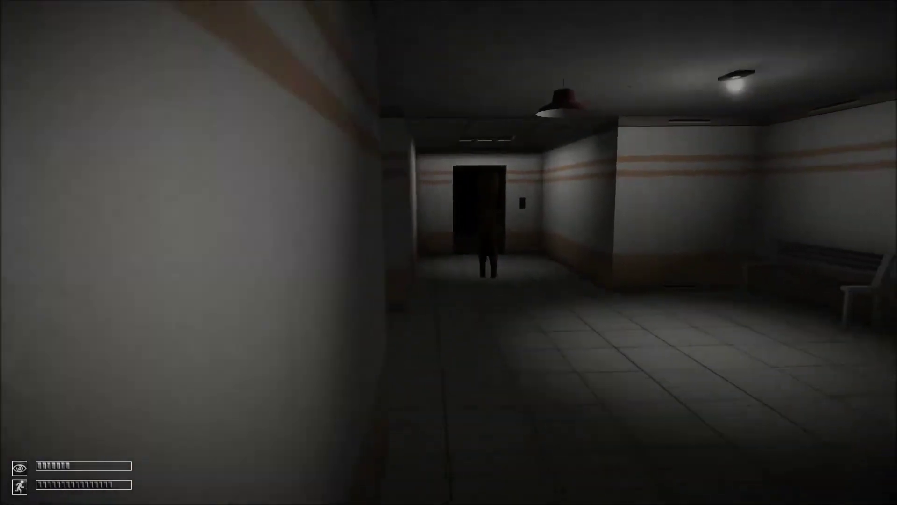
{"action": "key", "text": "s"}
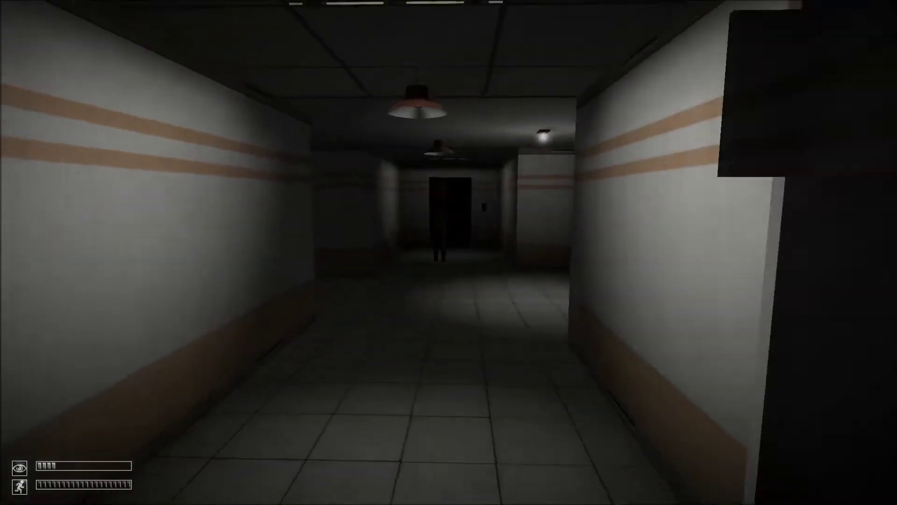
{"action": "key", "text": "d"}
{"action": "left_click", "coordinate": [449, 252]}
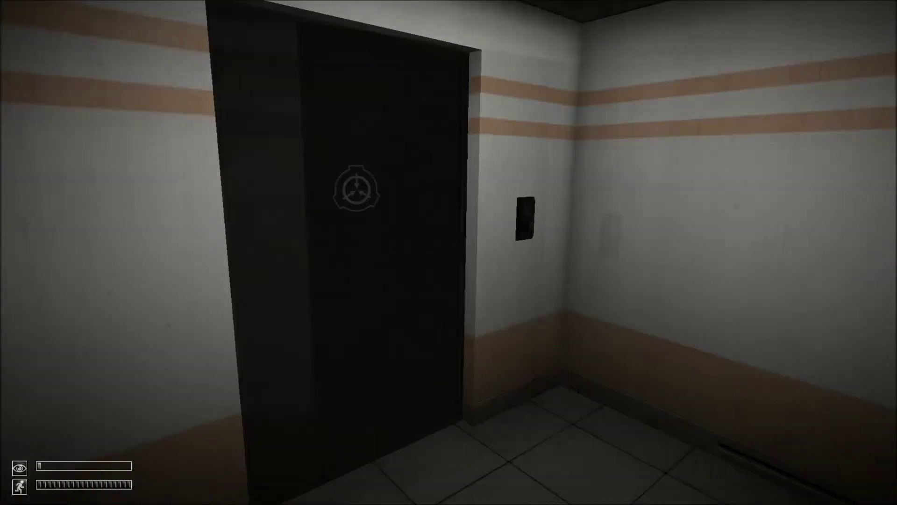
Go down the corridor, open and re-close the lit room's door, then run into the next room.
{"action": "key", "text": "w"}
{"action": "key", "text": "w"}
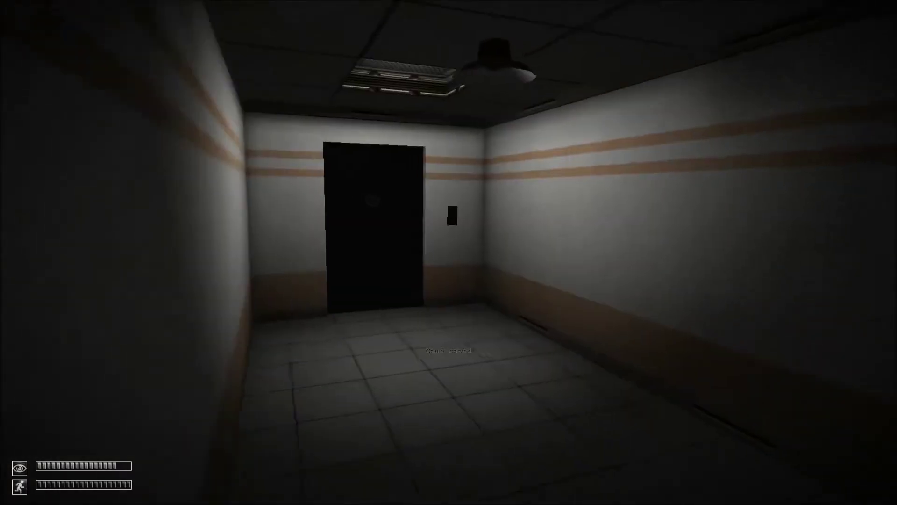
{"action": "key", "text": "w"}
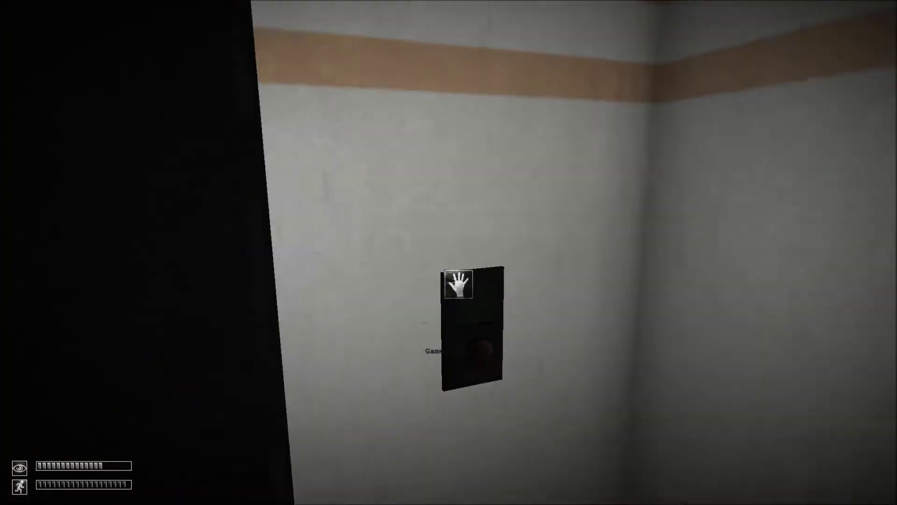
{"action": "left_click", "coordinate": [459, 284]}
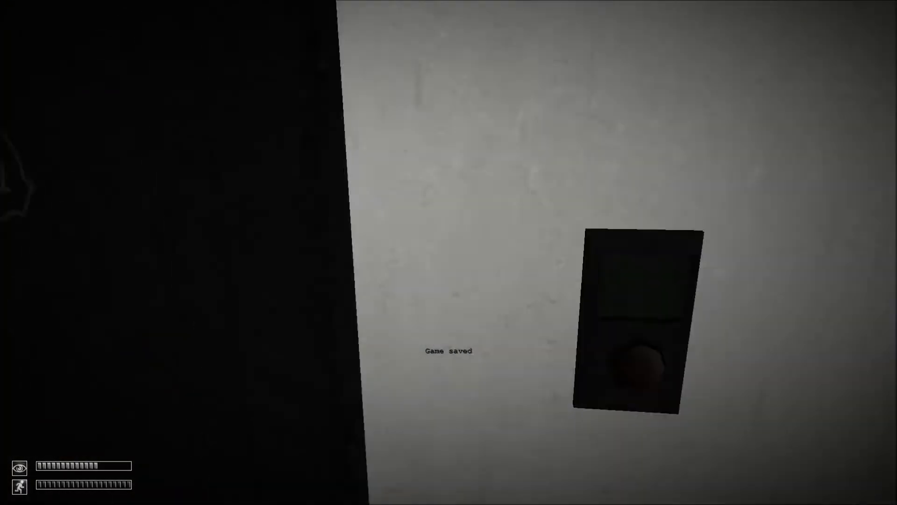
{"action": "key", "text": "w"}
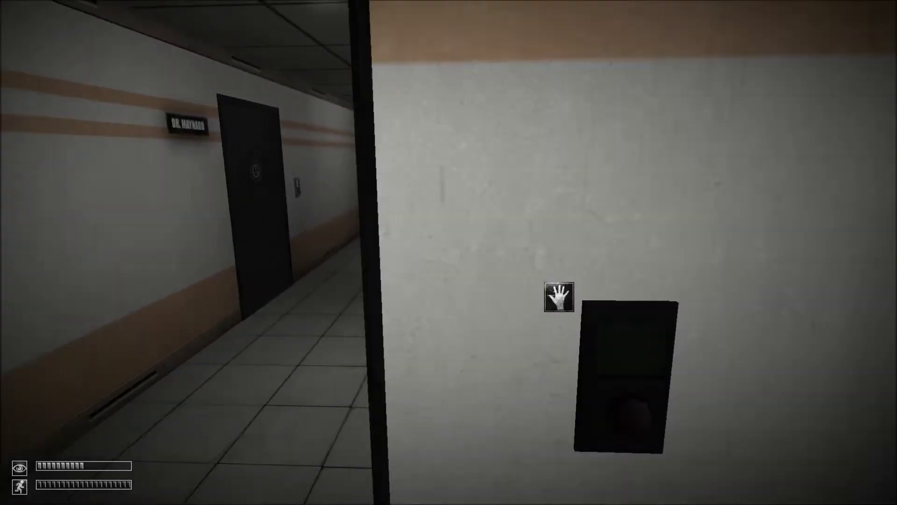
{"action": "left_click", "coordinate": [449, 252]}
{"action": "key", "text": "w"}
{"action": "key", "text": "w"}
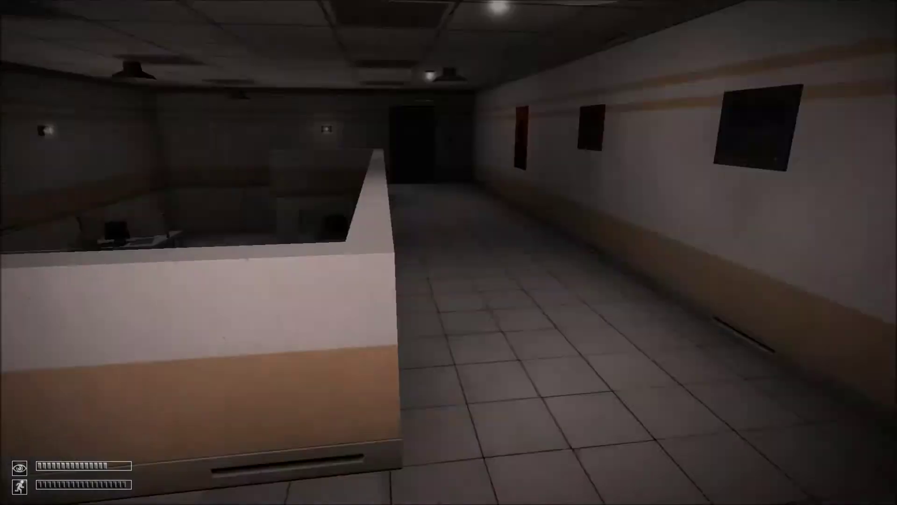
{"action": "key", "text": "w"}
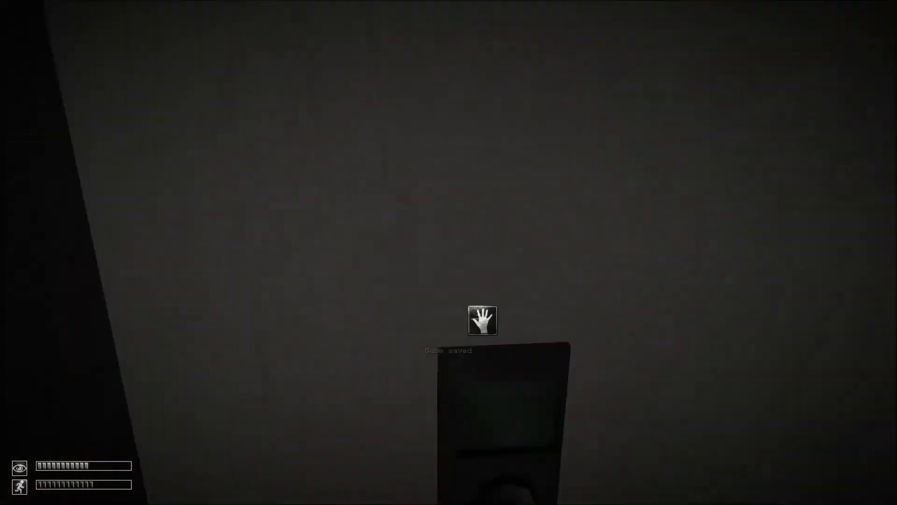
Pass through the office-area door and corridor to the dark door with a keypad.
{"action": "left_click", "coordinate": [482, 317]}
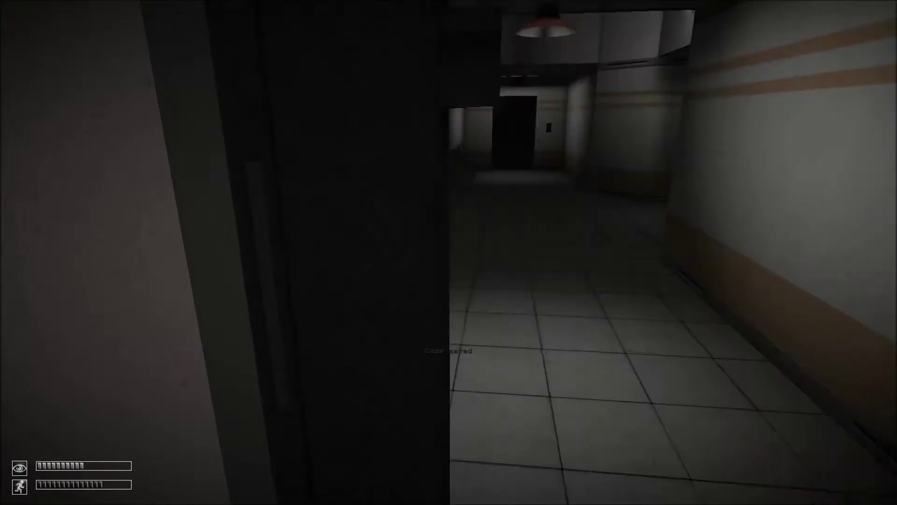
{"action": "key", "text": "w"}
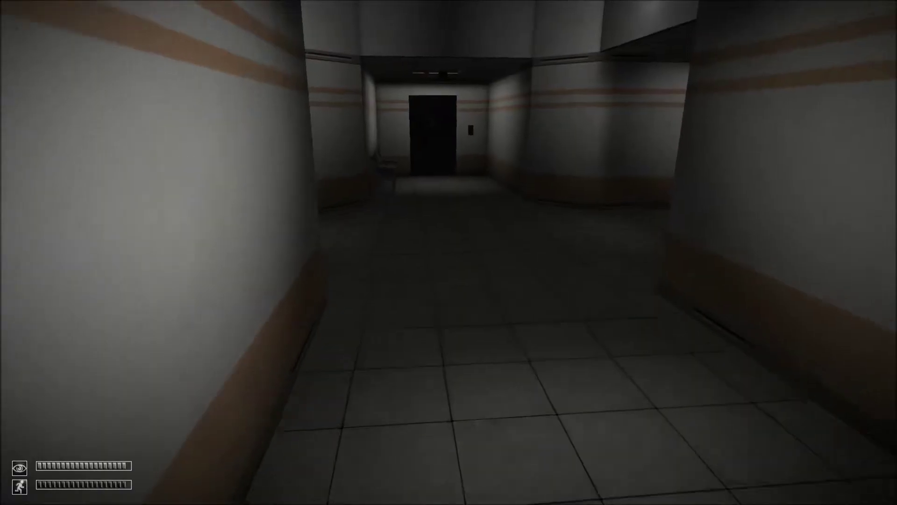
{"action": "key", "text": "w"}
{"action": "key", "text": "w"}
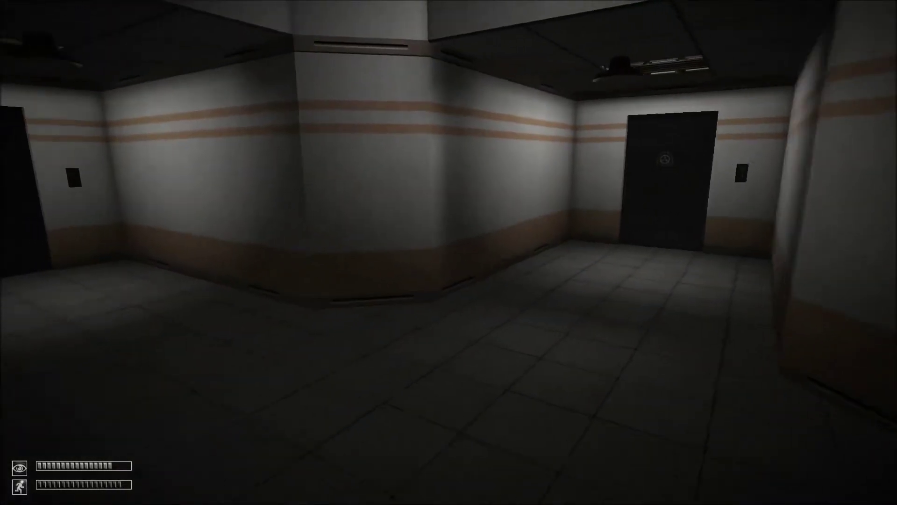
{"action": "key", "text": "w"}
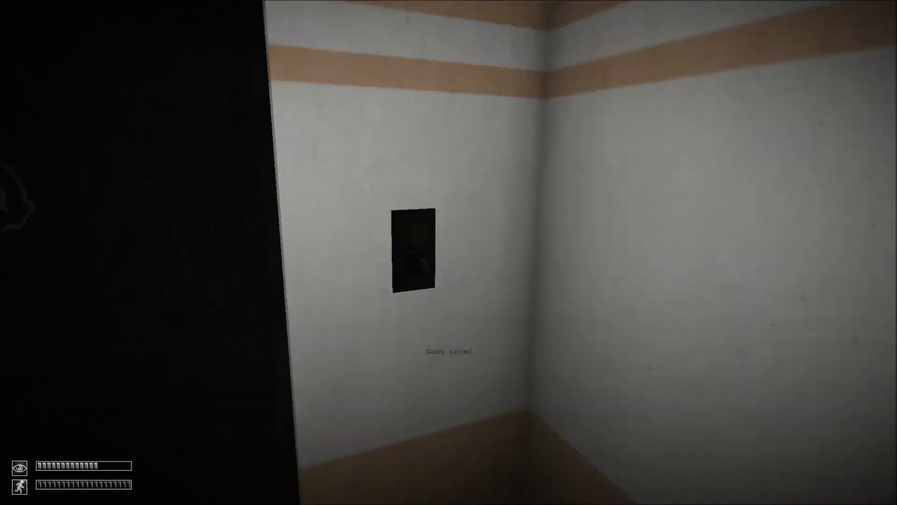
Open the door and follow the long corridor around the corner to the next door.
{"action": "left_click", "coordinate": [449, 253]}
{"action": "key", "text": "w"}
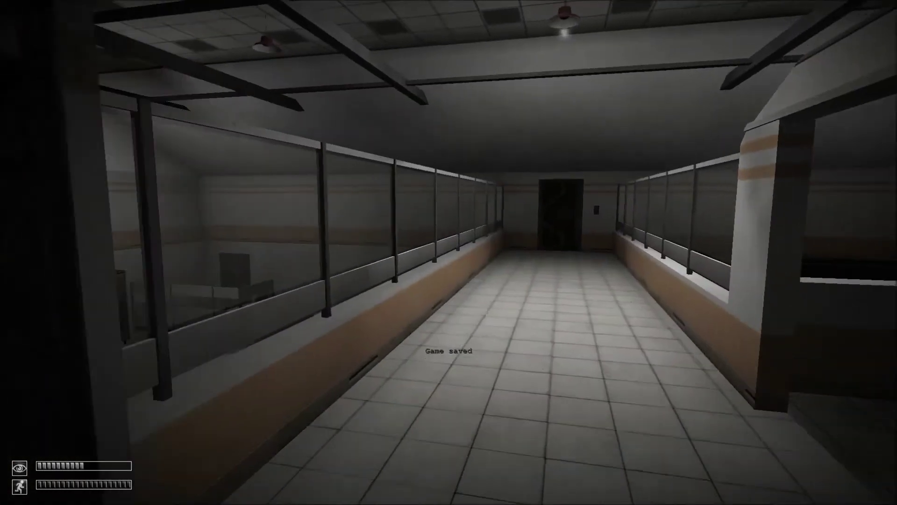
{"action": "key", "text": "w"}
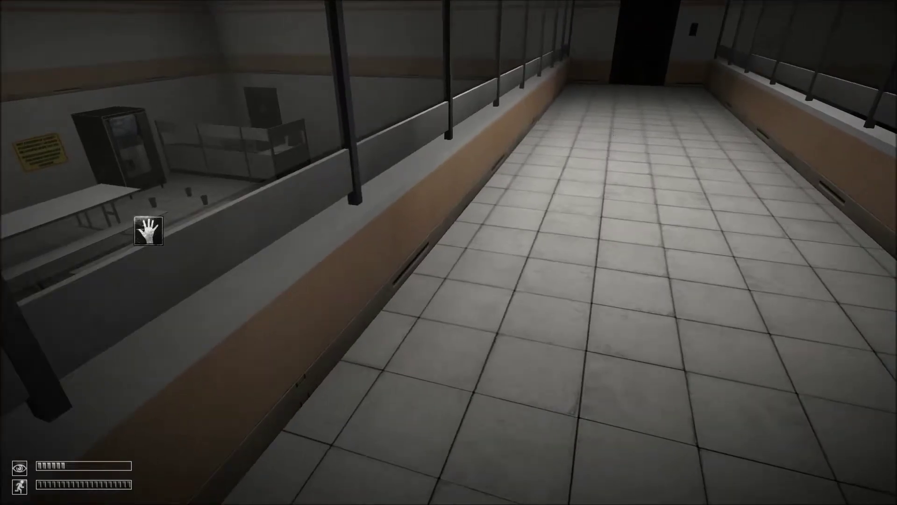
{"action": "key", "text": "w"}
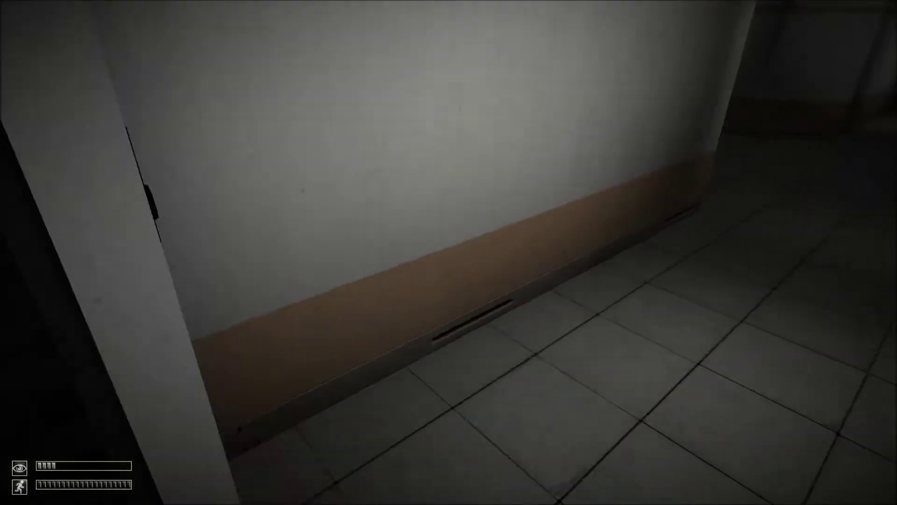
{"action": "key", "text": "w"}
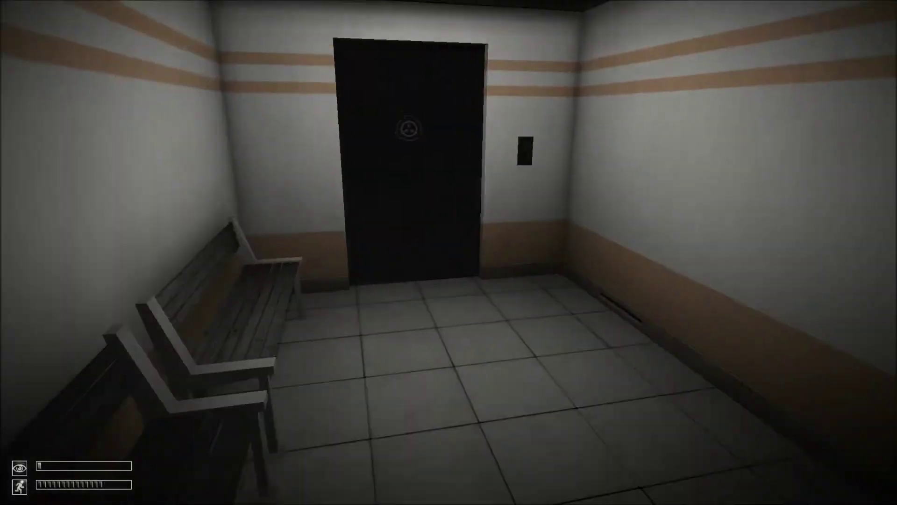
{"action": "key", "text": "w"}
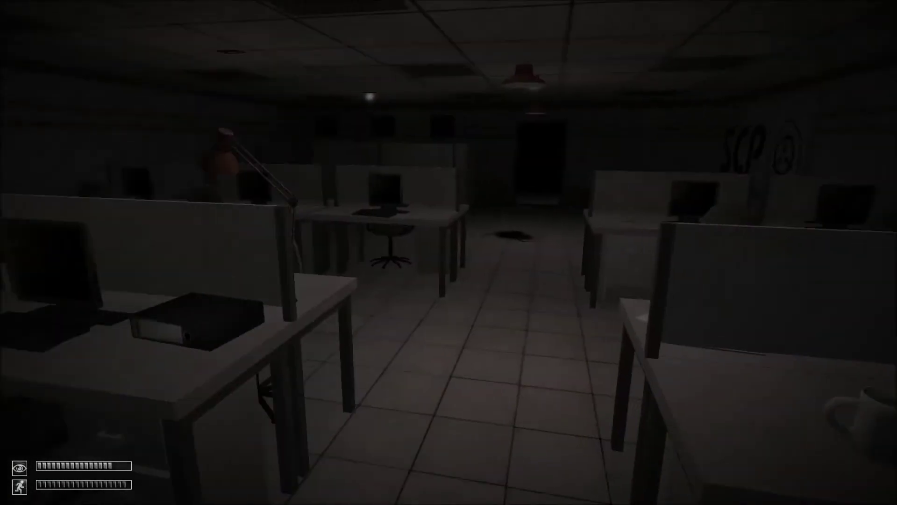
Cross the office and benched corridor, then open the far door with its wall button.
{"action": "key", "text": "w"}
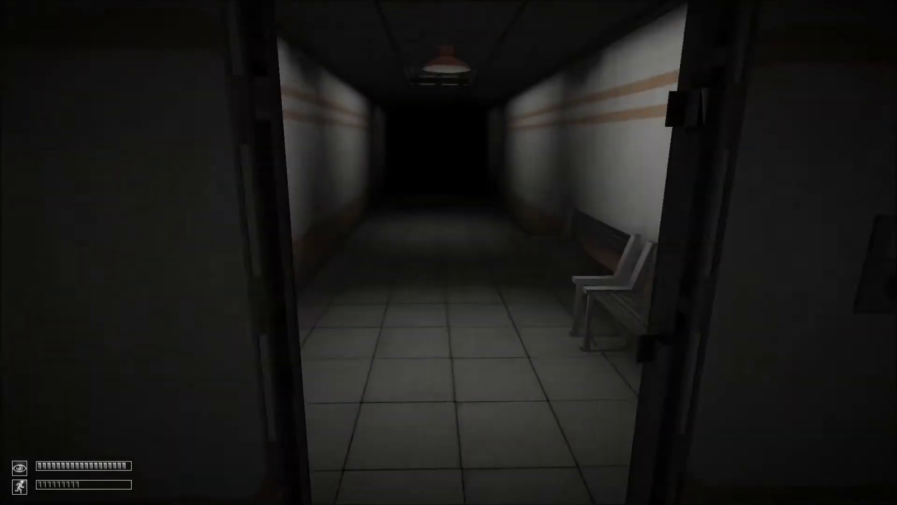
{"action": "key", "text": "w"}
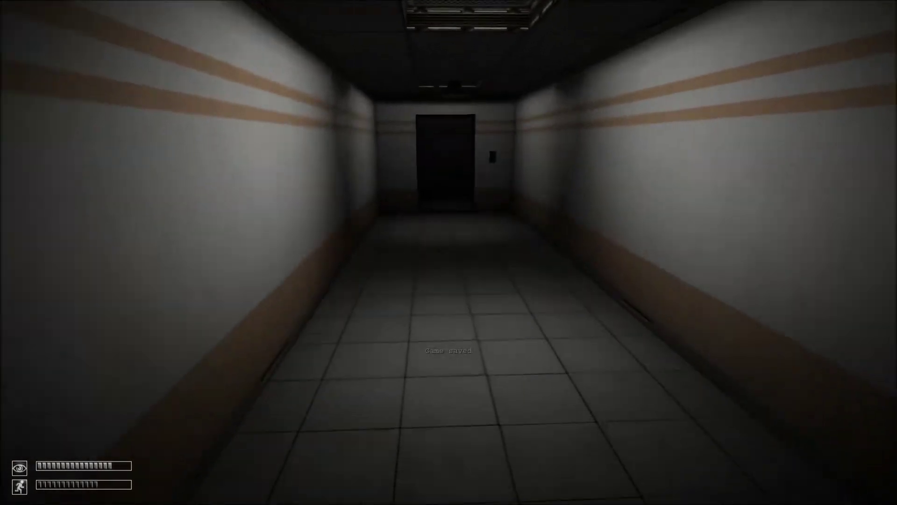
{"action": "key", "text": "w"}
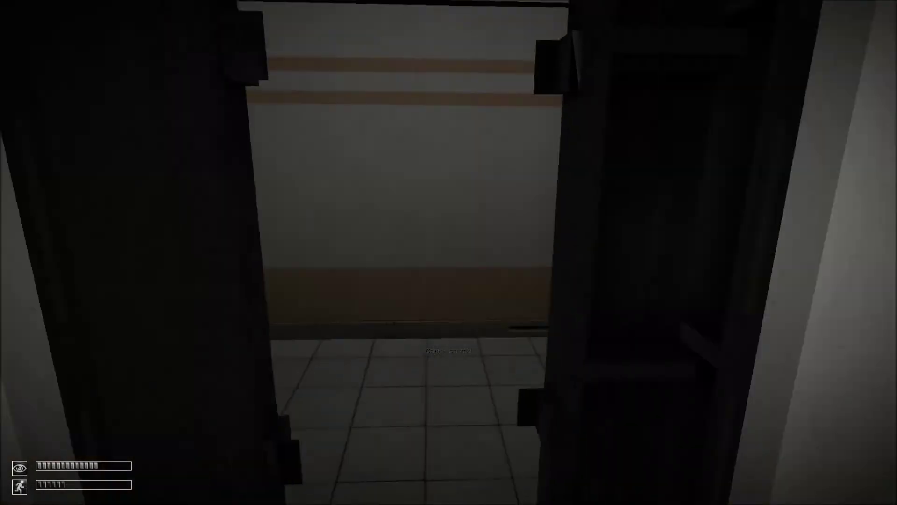
{"action": "key", "text": "Escape"}
{"action": "key", "text": "Escape"}
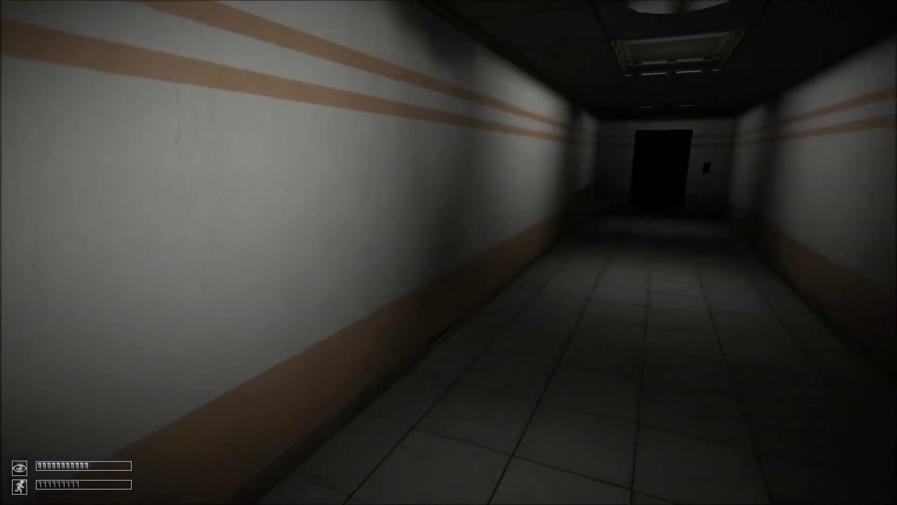
{"action": "key", "text": "w"}
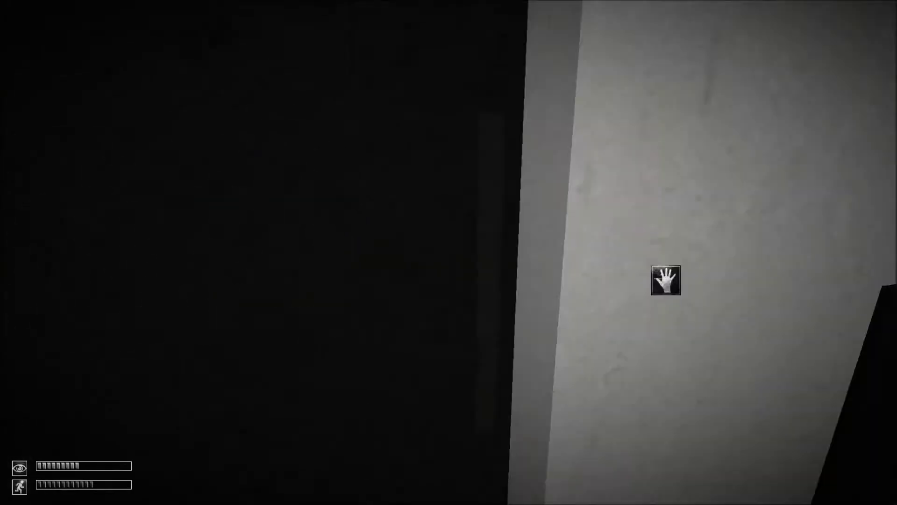
{"action": "left_click", "coordinate": [666, 280]}
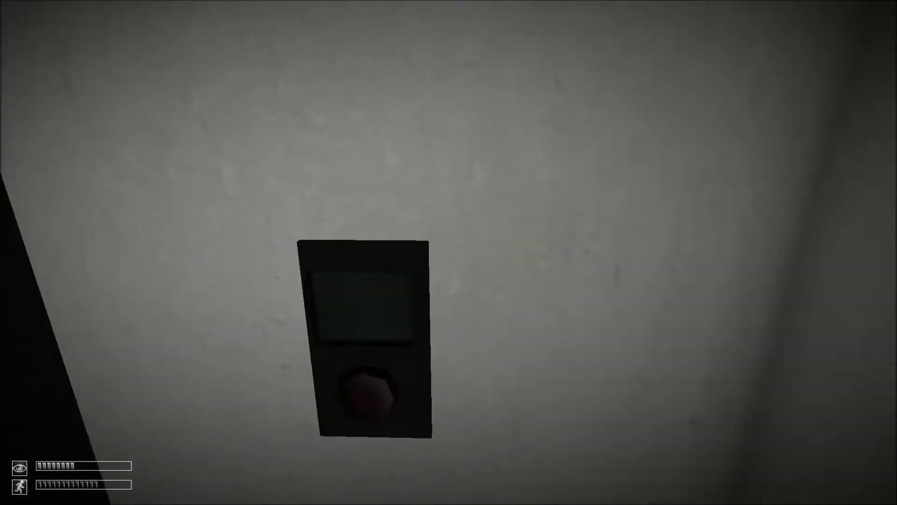
Ride the elevator to another floor and walk into the benched corridor there.
{"action": "key", "text": "w"}
{"action": "key", "text": "w"}
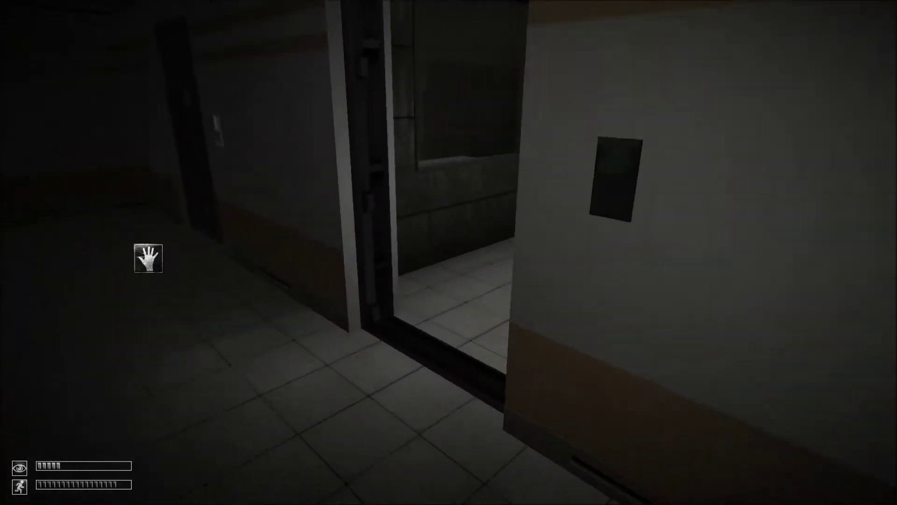
{"action": "key", "text": "w"}
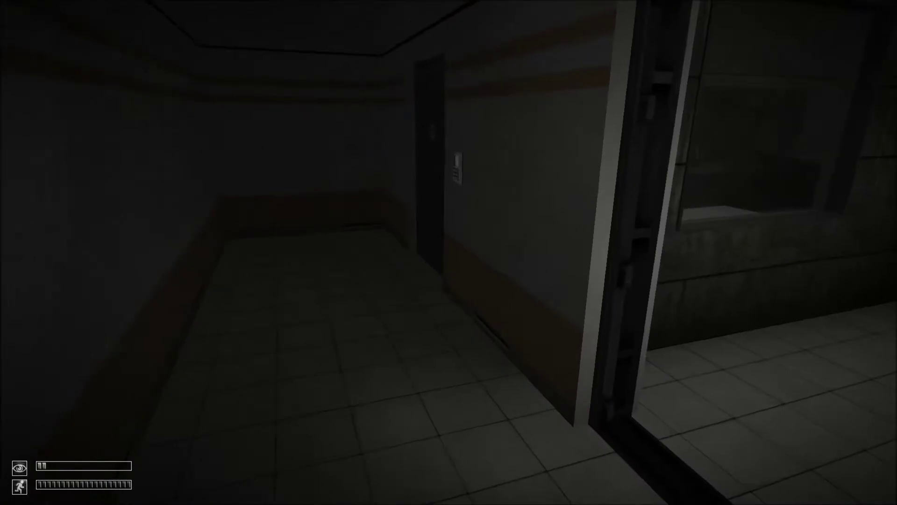
{"action": "key", "text": "w"}
{"action": "left_click", "coordinate": [705, 271]}
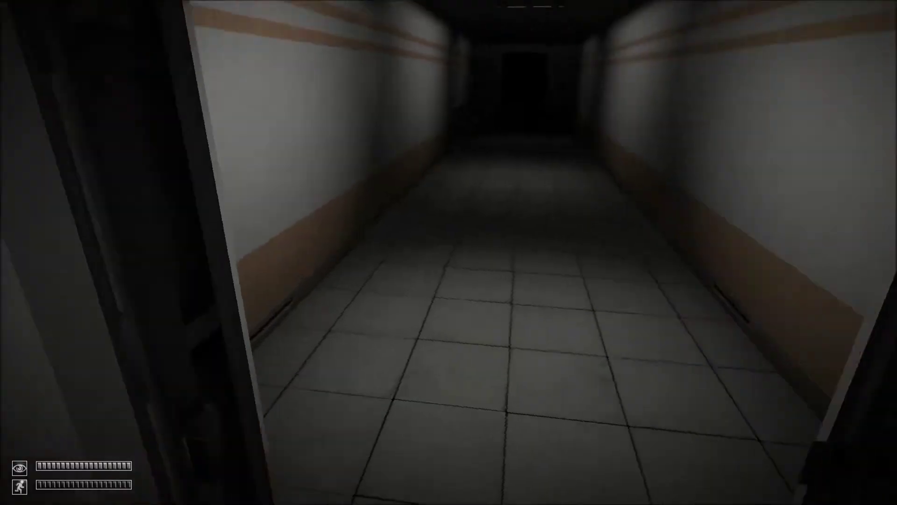
{"action": "key", "text": "w"}
{"action": "key", "text": "w"}
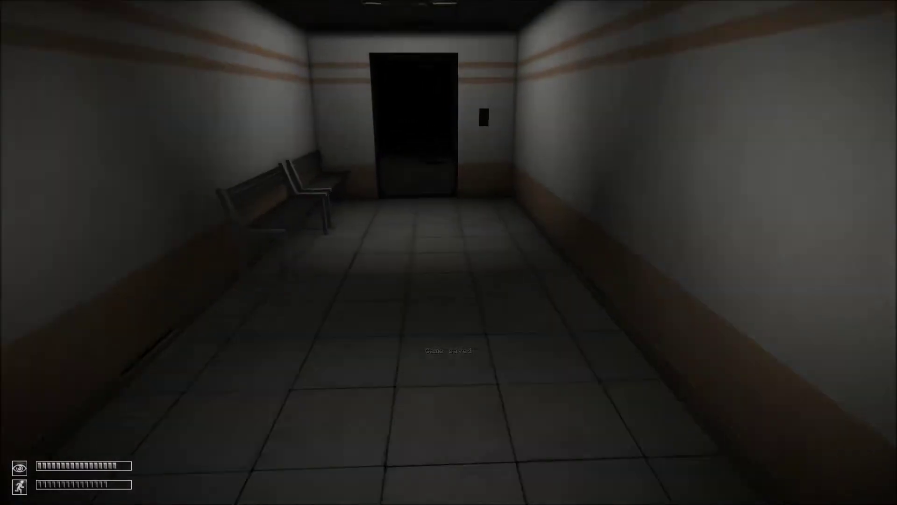
{"action": "key", "text": "w"}
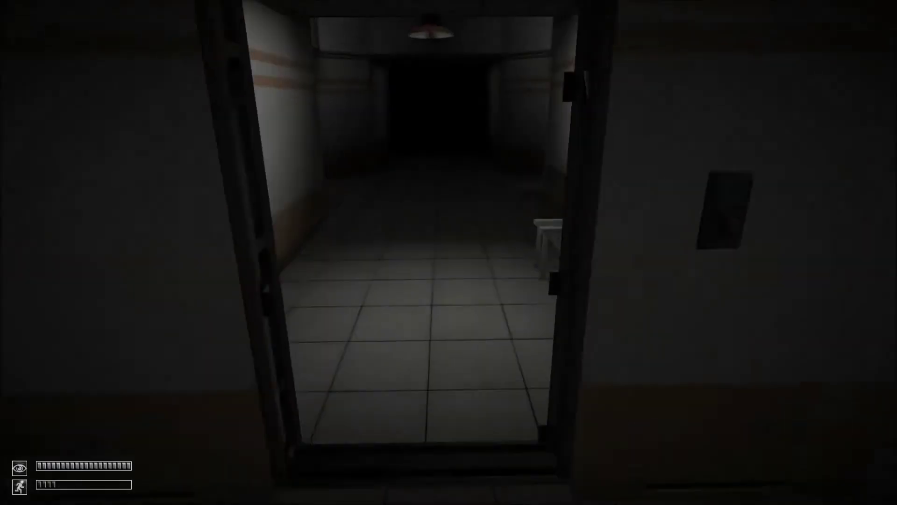
{"action": "key", "text": "w"}
{"action": "key", "text": "w"}
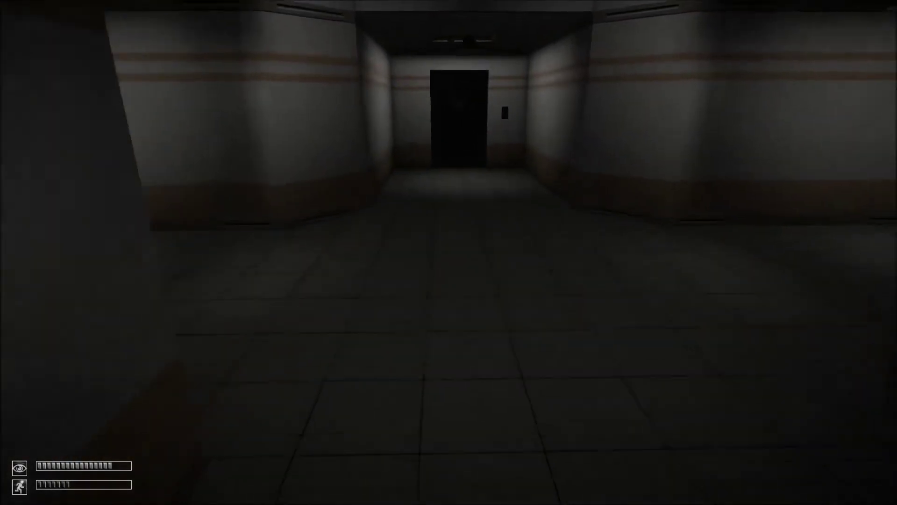
{"action": "key", "text": "w"}
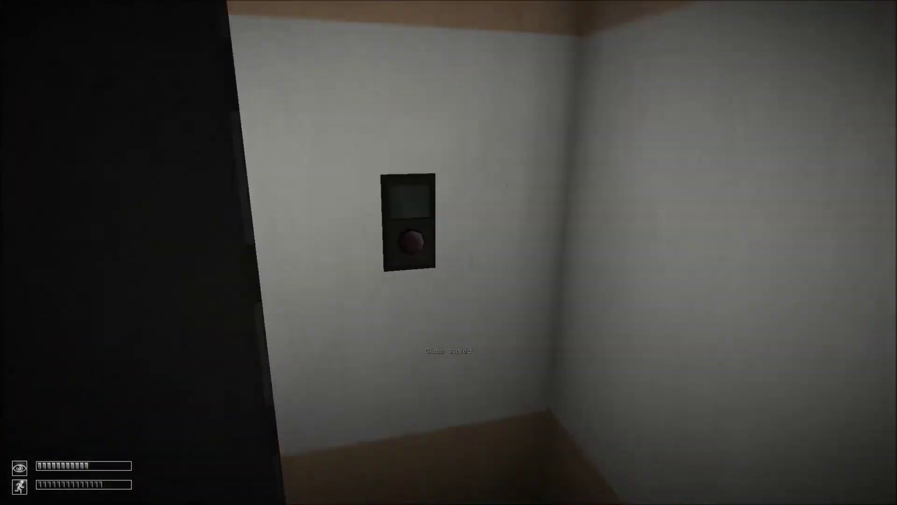
Open the door and walk through the red-lit corridor into the brighter benched corridor.
{"action": "left_click", "coordinate": [411, 241]}
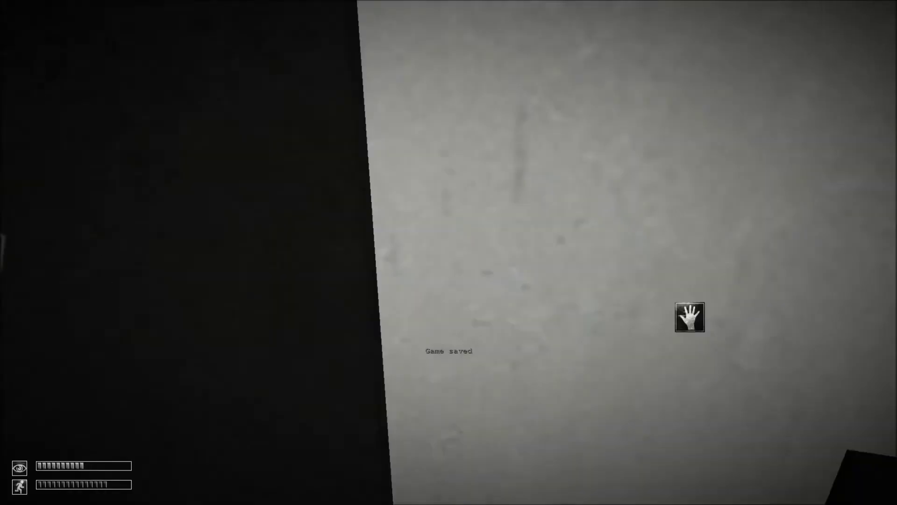
{"action": "key", "text": "w"}
{"action": "key", "text": "w"}
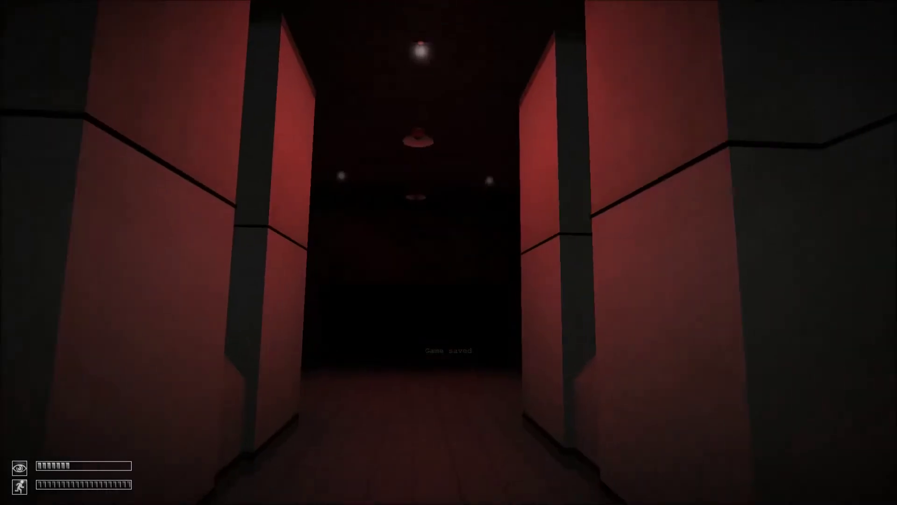
{"action": "key", "text": "w"}
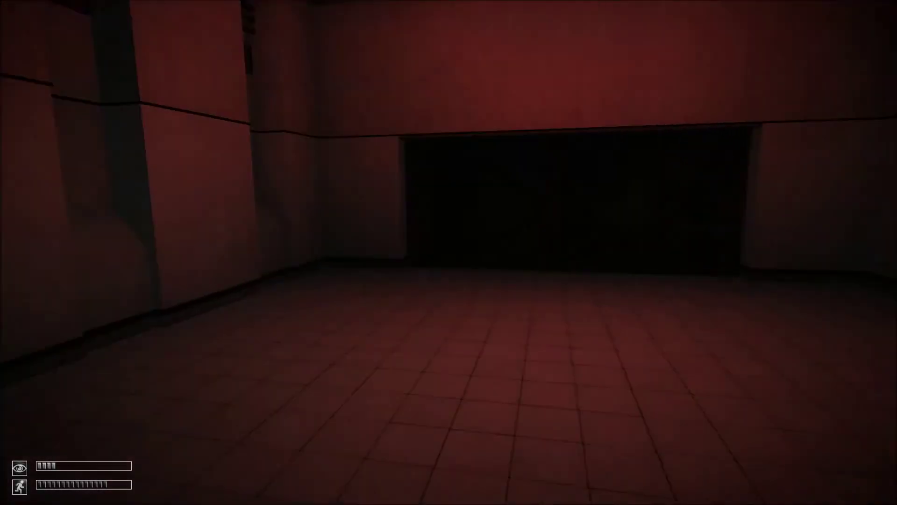
{"action": "key", "text": "w"}
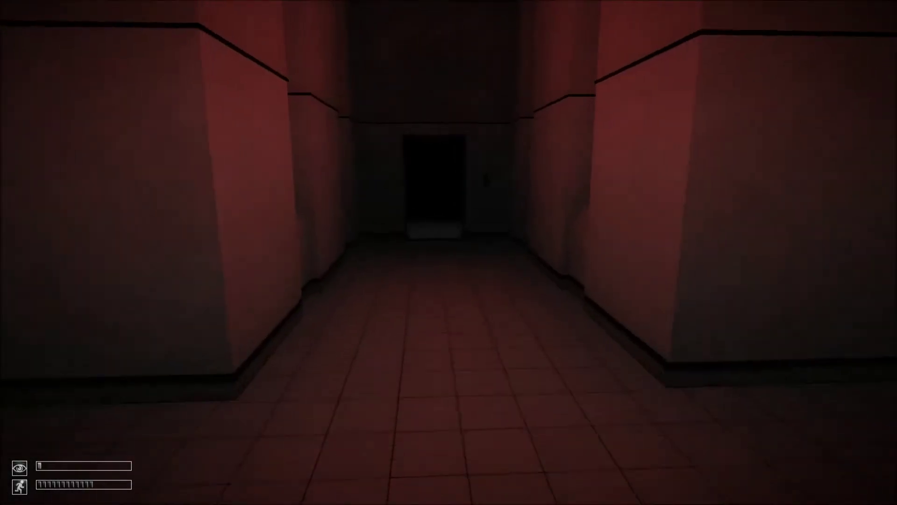
{"action": "key", "text": "w"}
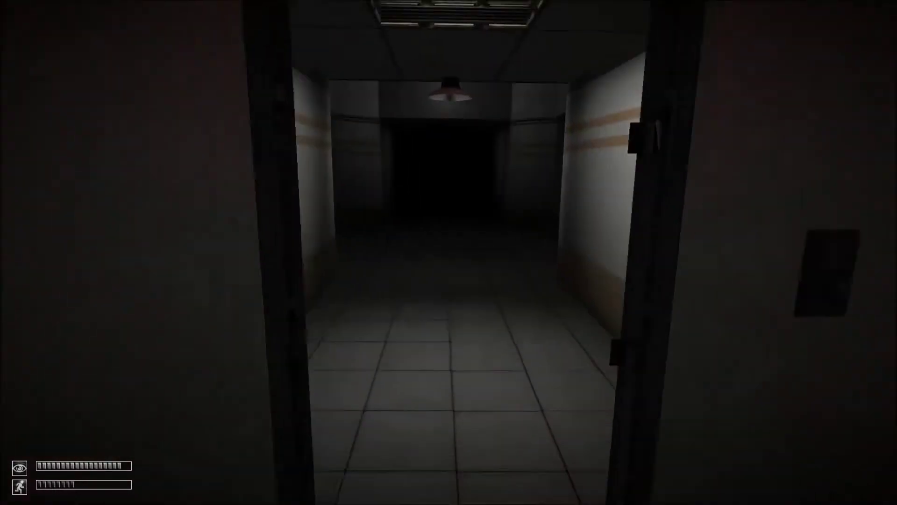
Turn past the elevator and walk the glass-walled corridor to its end door.
{"action": "key", "text": "w"}
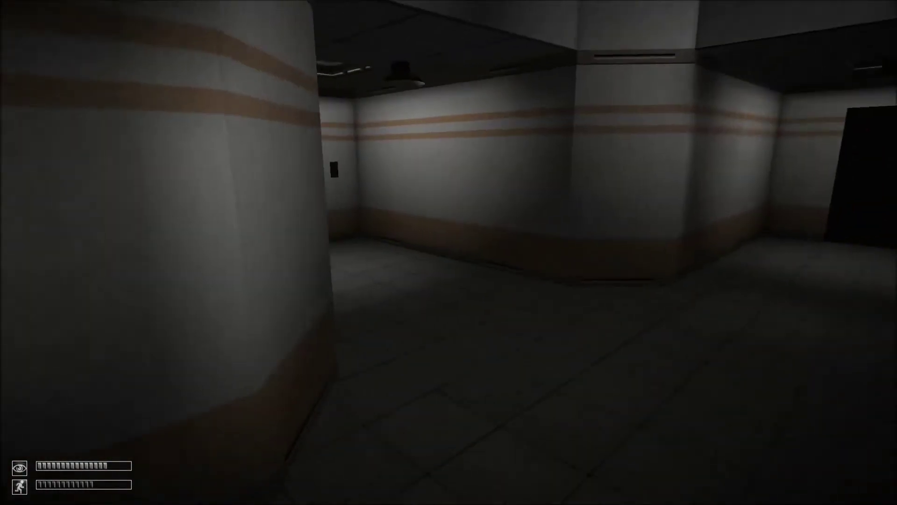
{"action": "key", "text": "w"}
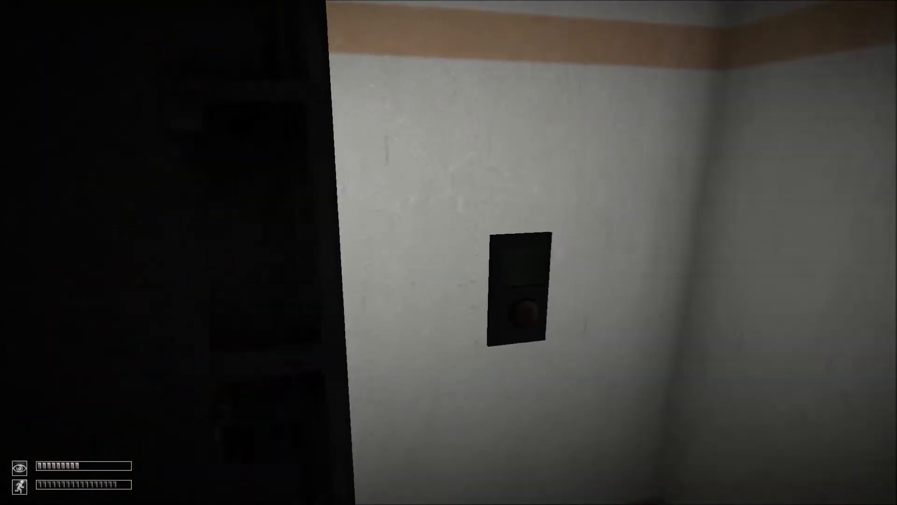
{"action": "key", "text": "w"}
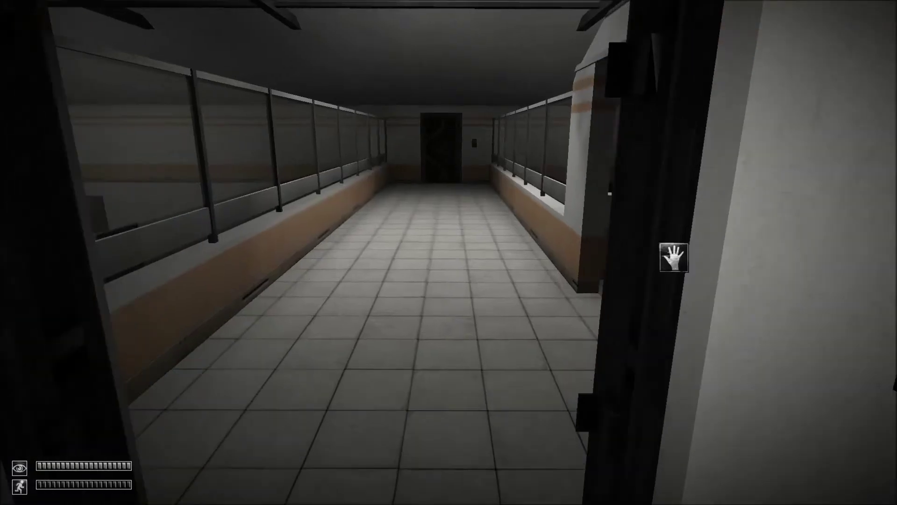
{"action": "key", "text": "w"}
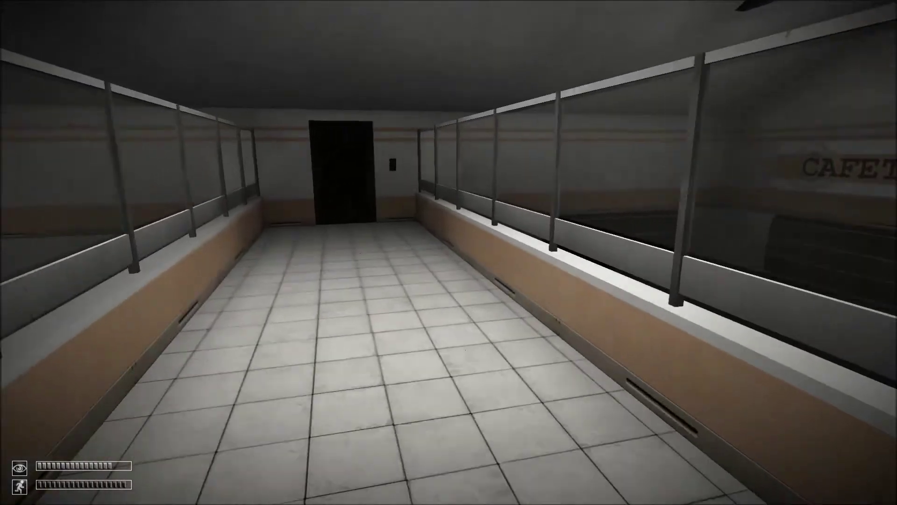
{"action": "key", "text": "w"}
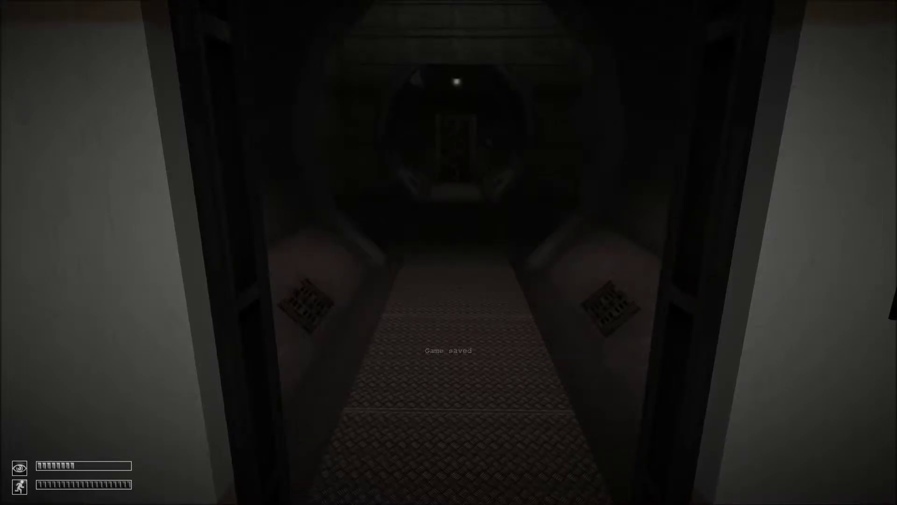
Blink, then walk past the SCP-895 sign and broken doorway into the tiled room.
{"action": "key", "text": "space"}
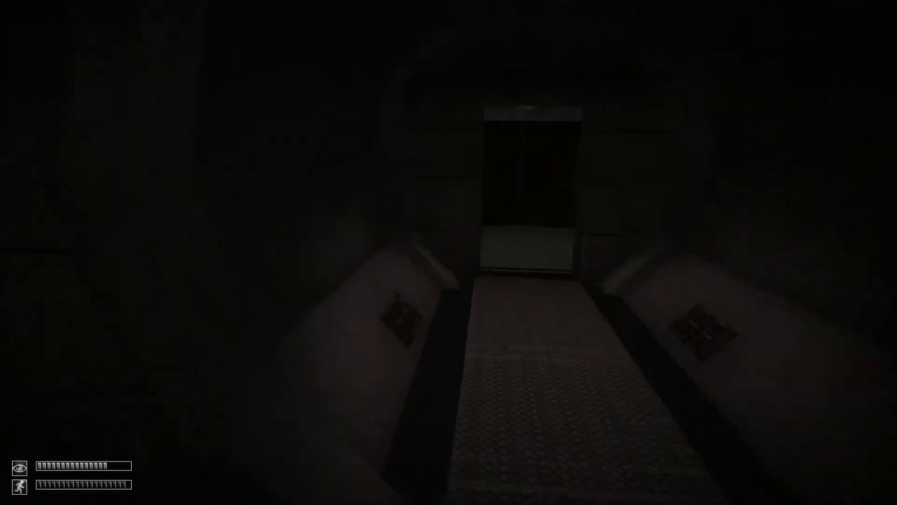
{"action": "key", "text": "w"}
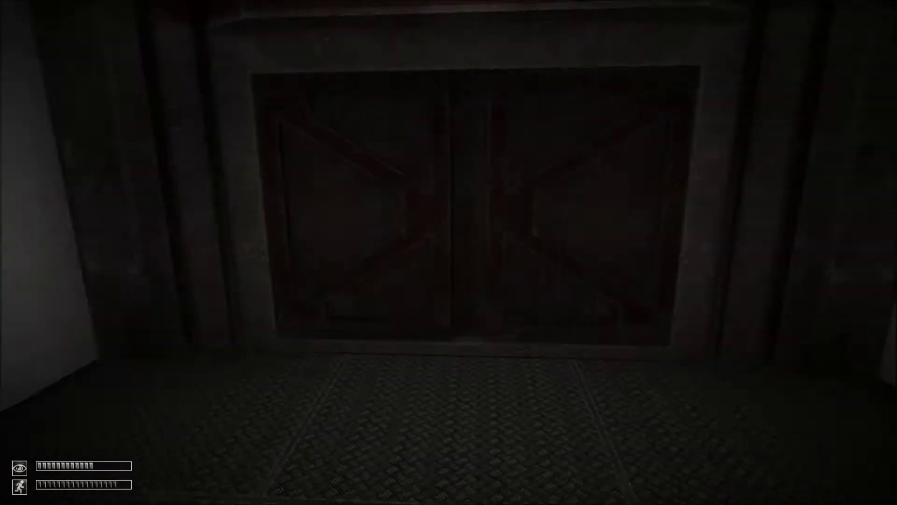
{"action": "key", "text": "w"}
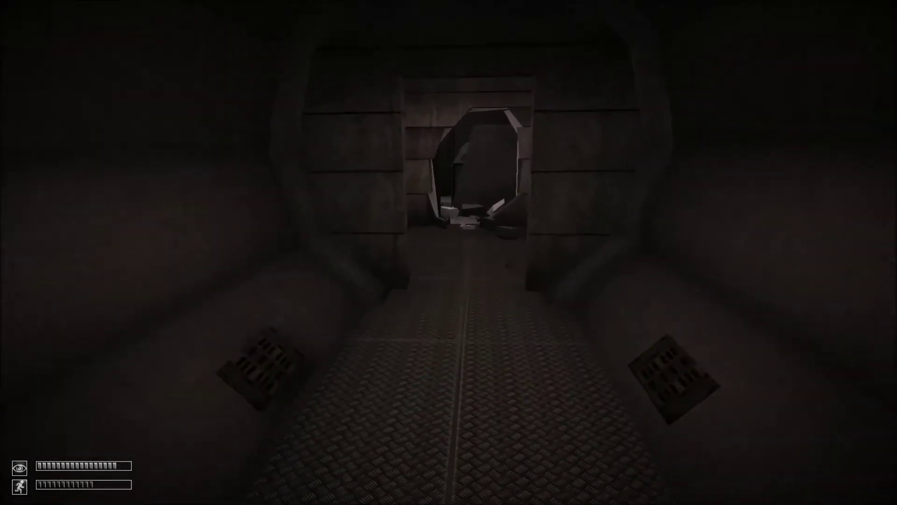
{"action": "key", "text": "w"}
{"action": "key", "text": "w"}
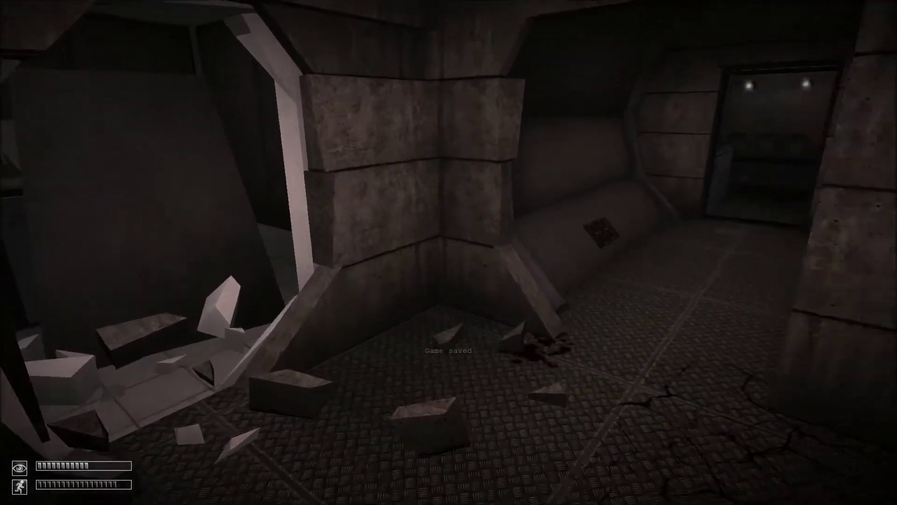
{"action": "key", "text": "w"}
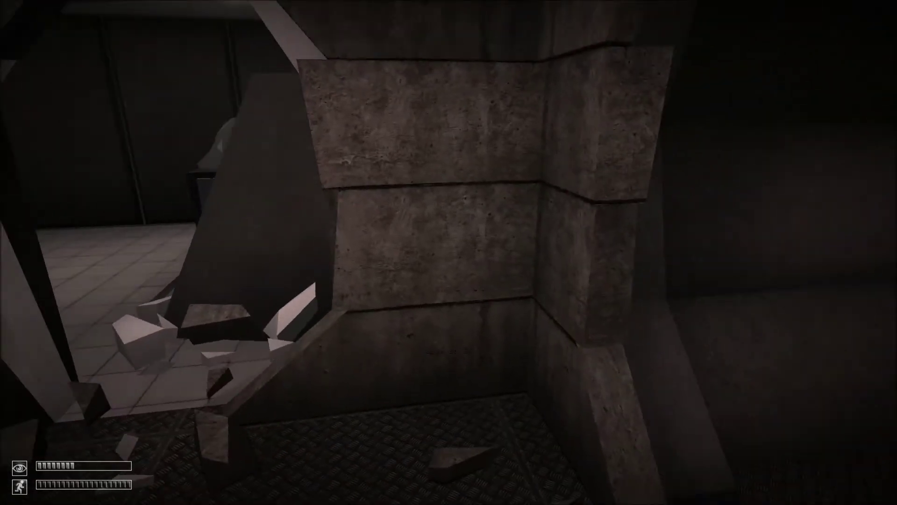
{"action": "key", "text": "w"}
{"action": "key", "text": "w"}
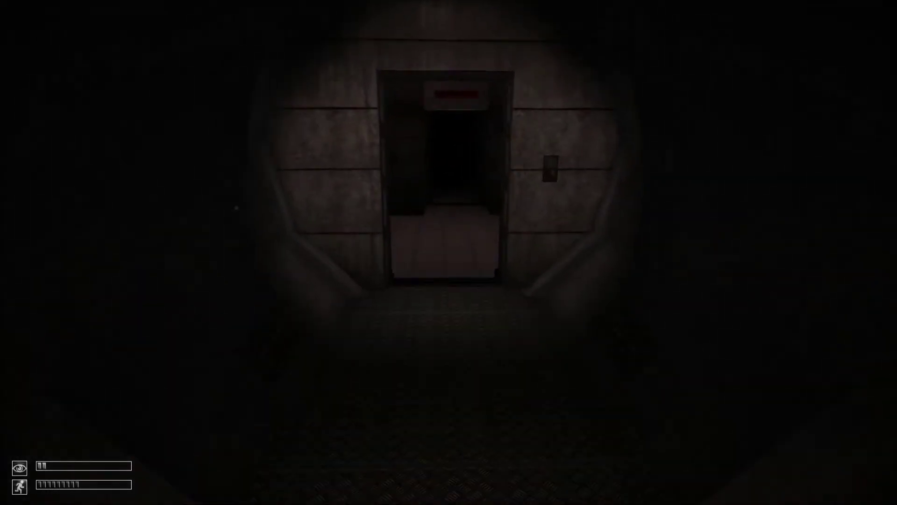
{"action": "key", "text": "w"}
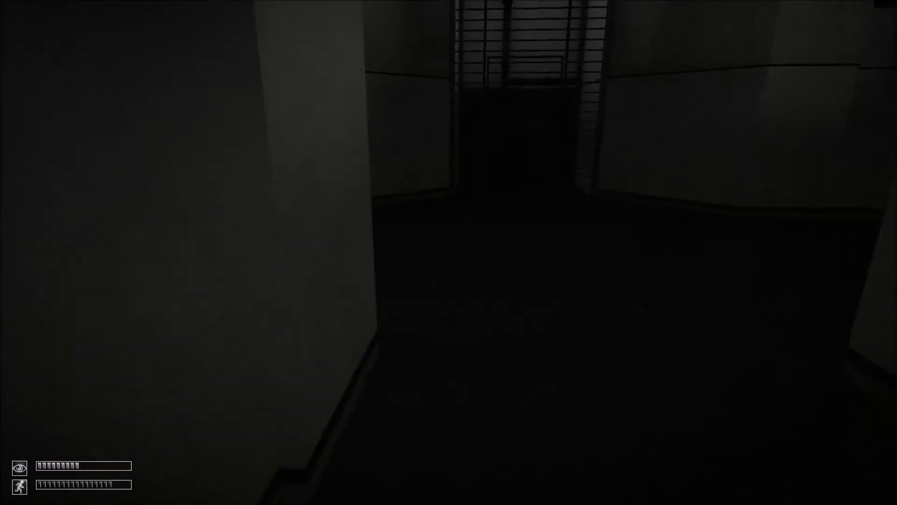
Walk past the caged elevator and barred stairwell through lit corridors to the CAUTION doorway.
{"action": "key", "text": "w"}
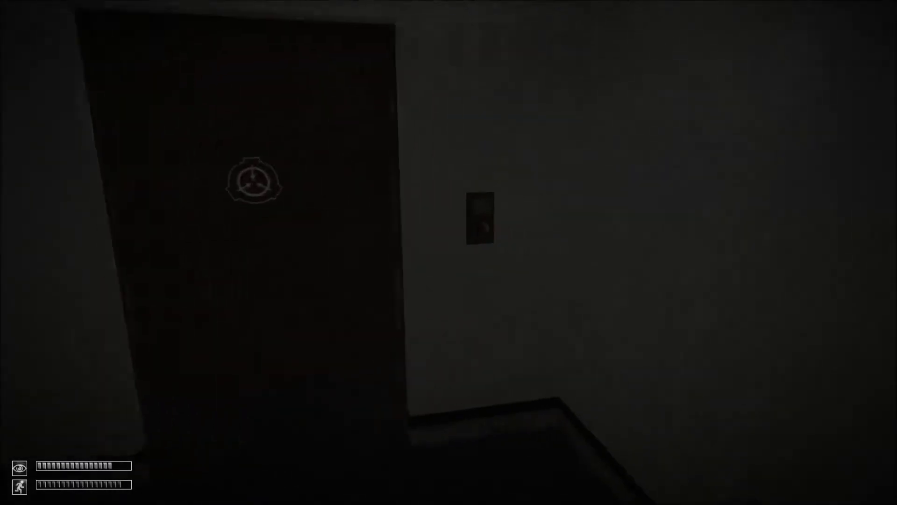
{"action": "key", "text": "w"}
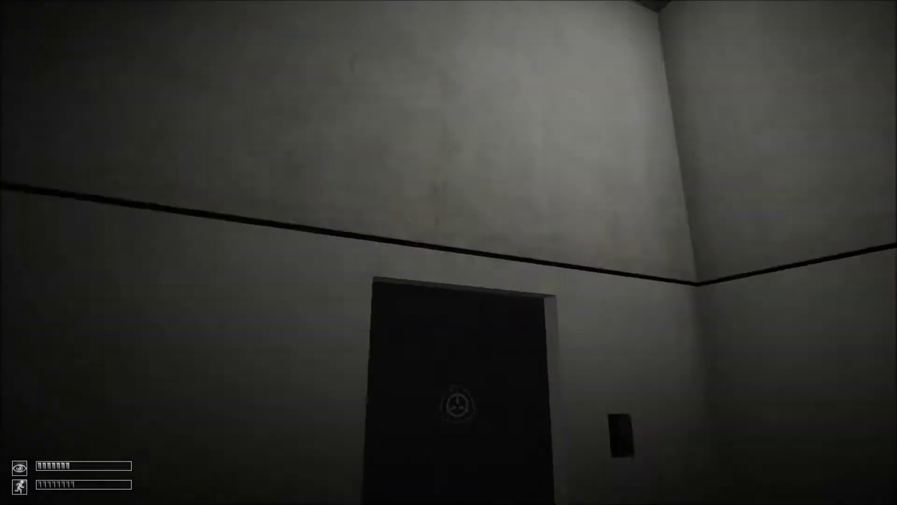
{"action": "key", "text": "w"}
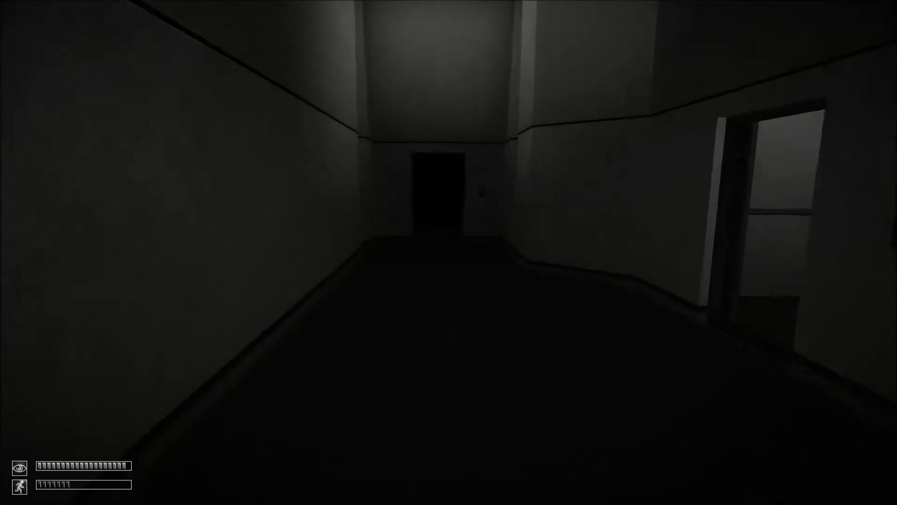
{"action": "key", "text": "space"}
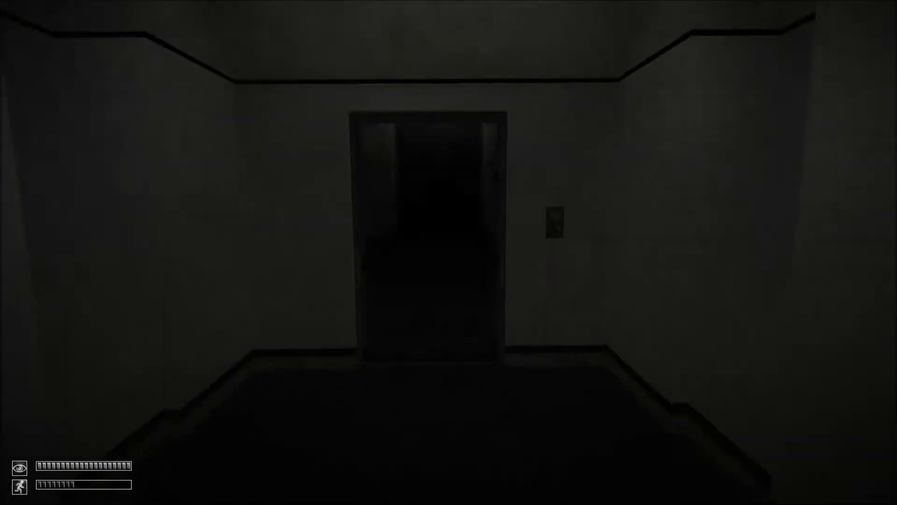
{"action": "key", "text": "w"}
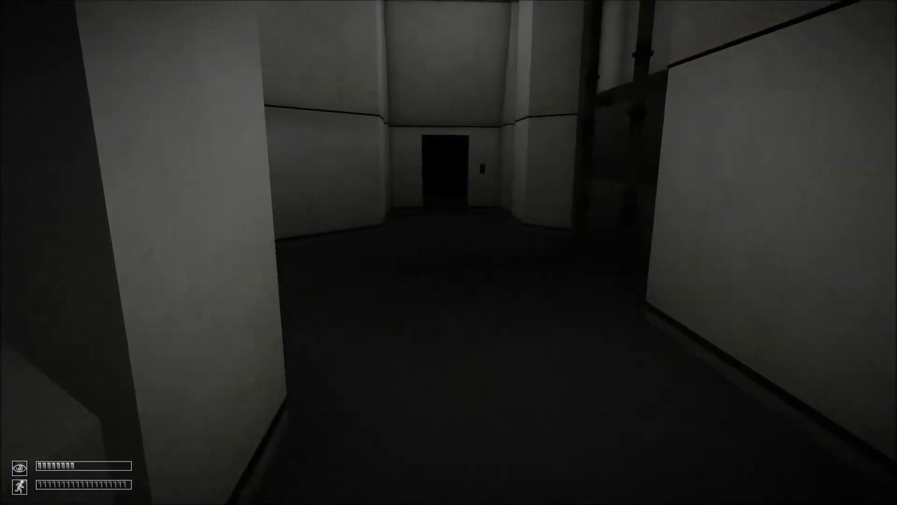
{"action": "key", "text": "w"}
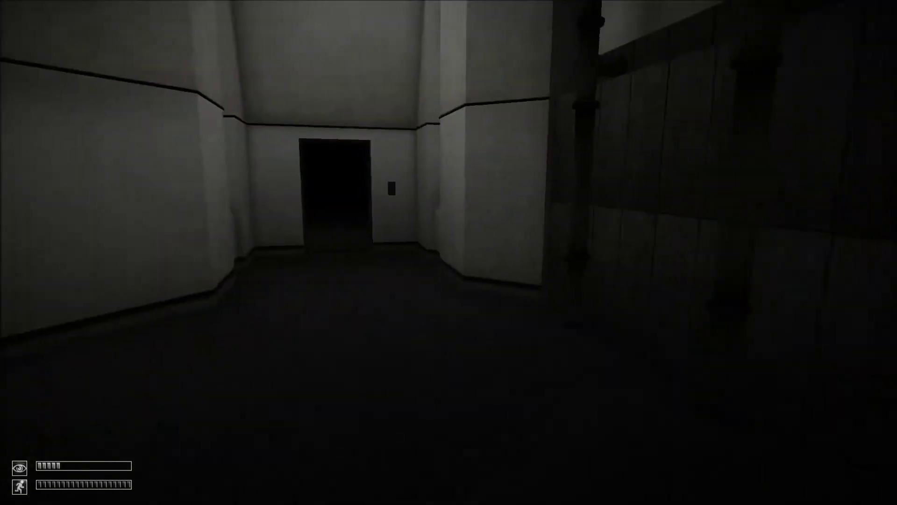
{"action": "key", "text": "w"}
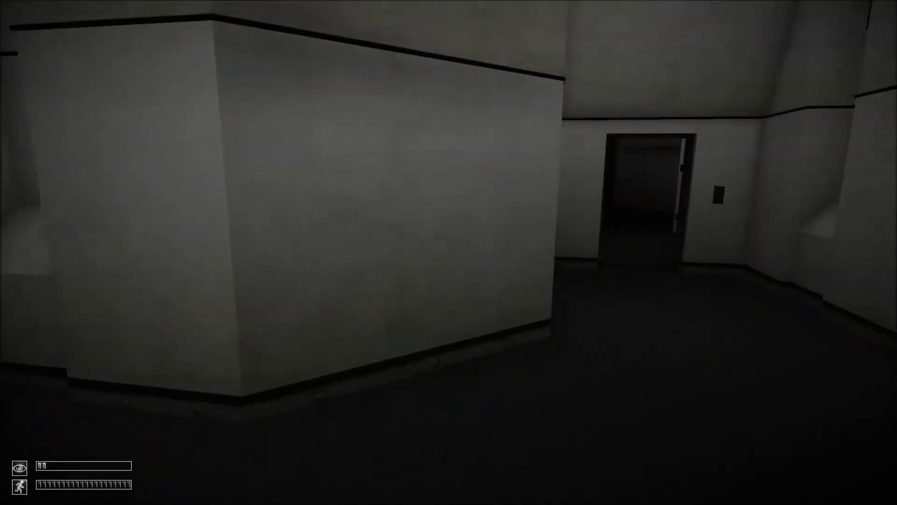
{"action": "key", "text": "w"}
{"action": "key", "text": "w"}
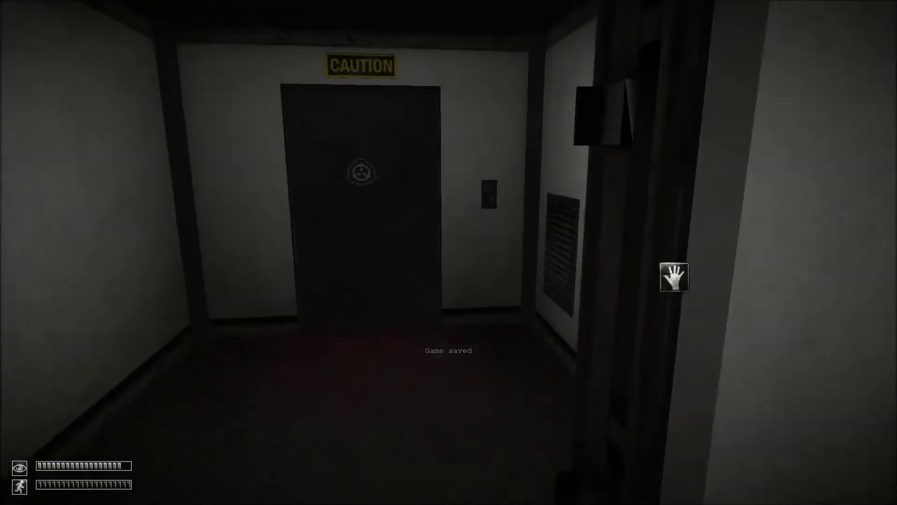
Run the red-lit hallway, open the SCP-logo door with its panel, and enter the corridor.
{"action": "key", "text": "w"}
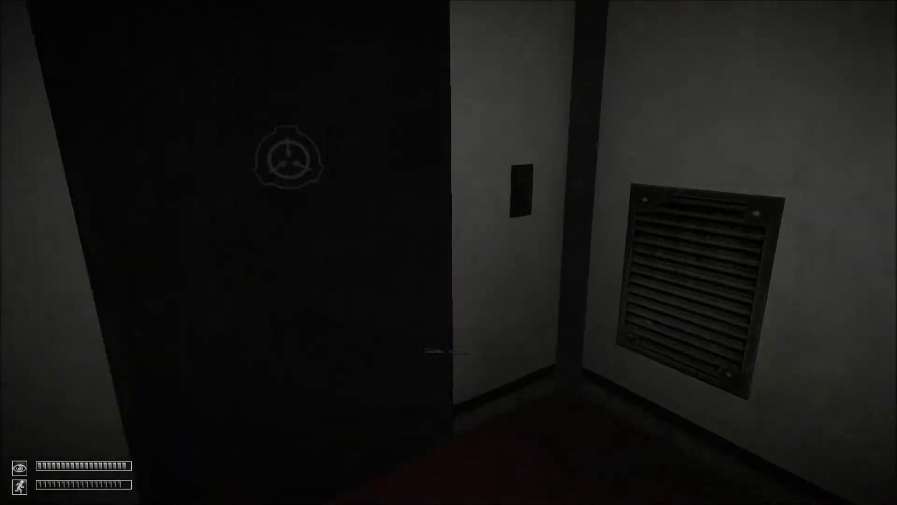
{"action": "key", "text": "w"}
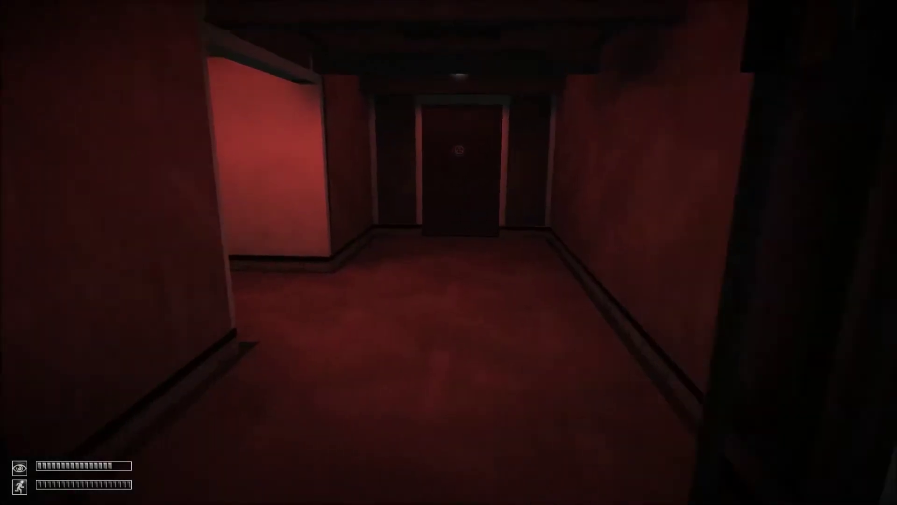
{"action": "key", "text": "w"}
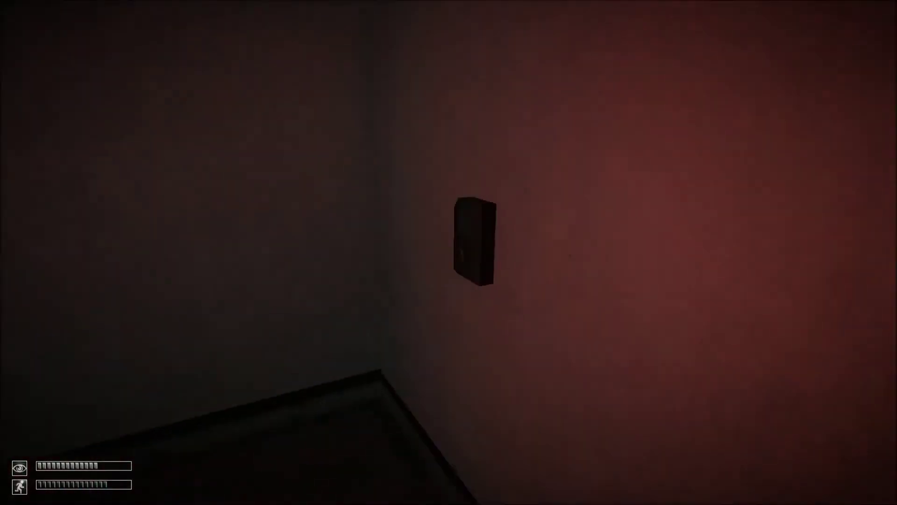
{"action": "key", "text": "w"}
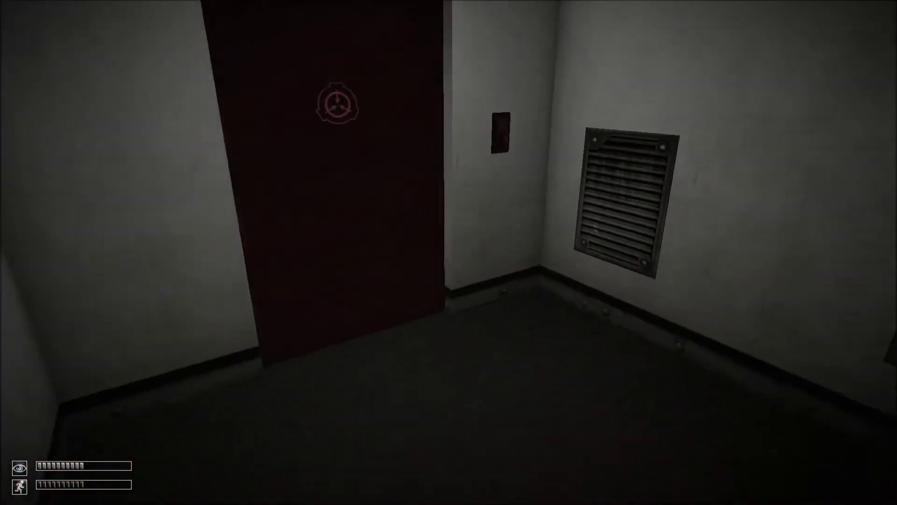
{"action": "key", "text": "w"}
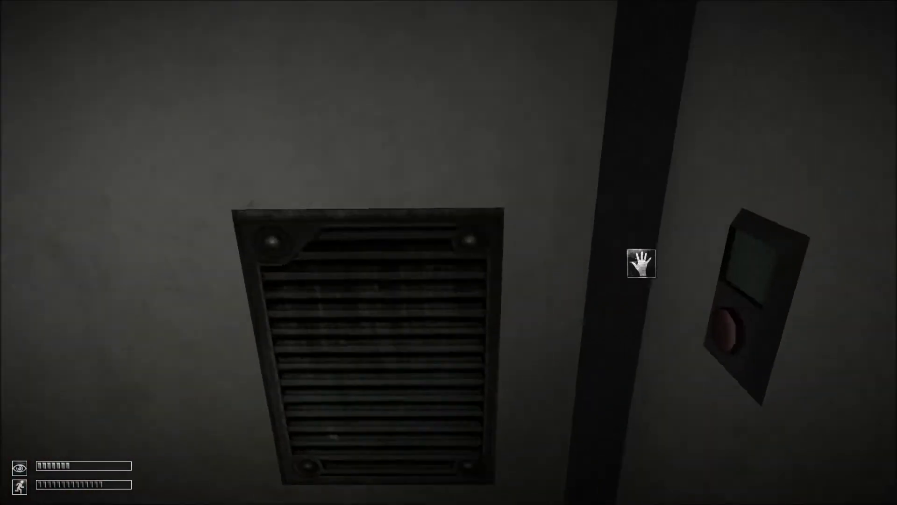
{"action": "key", "text": "w"}
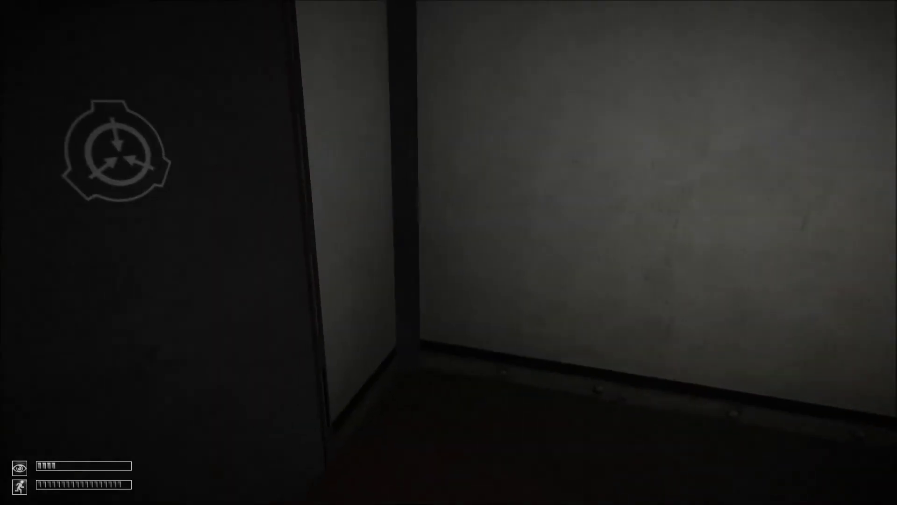
{"action": "key", "text": "w"}
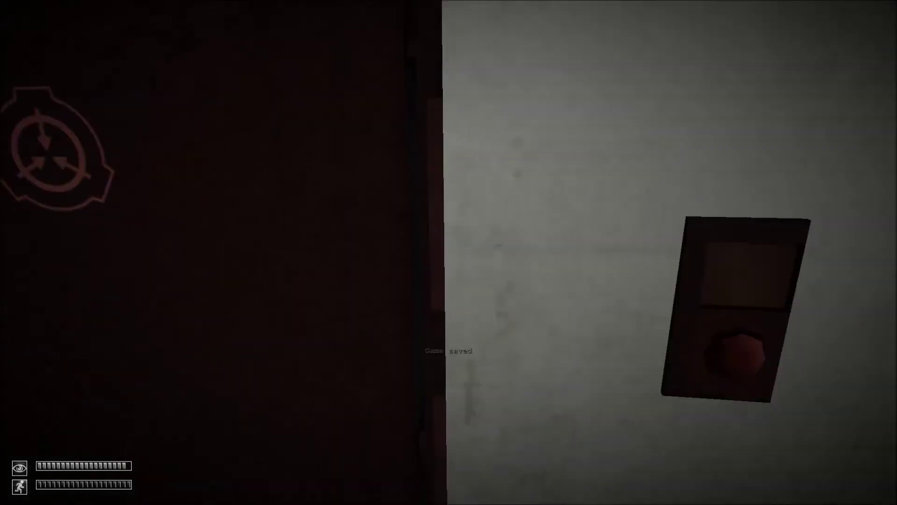
{"action": "key", "text": "w"}
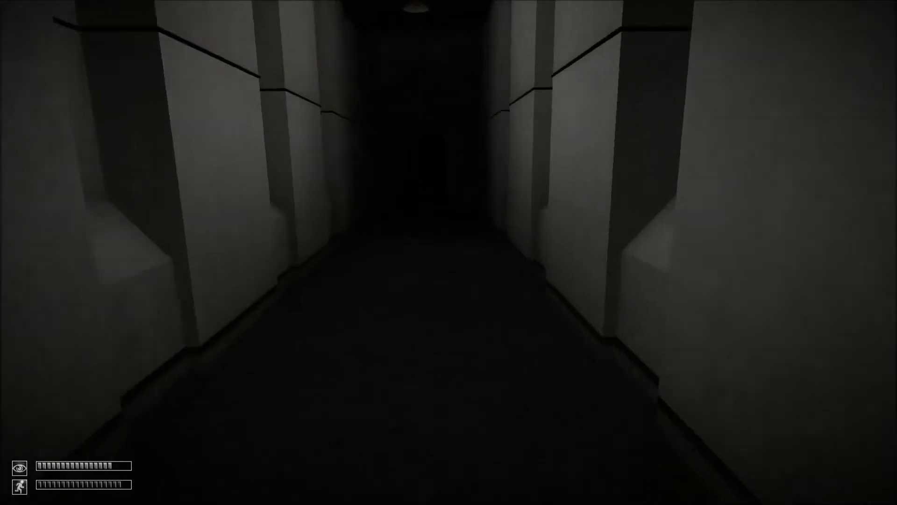
Walk through the gated room, open the door via its panel, and step into the stained tiled corridor.
{"action": "key", "text": "w"}
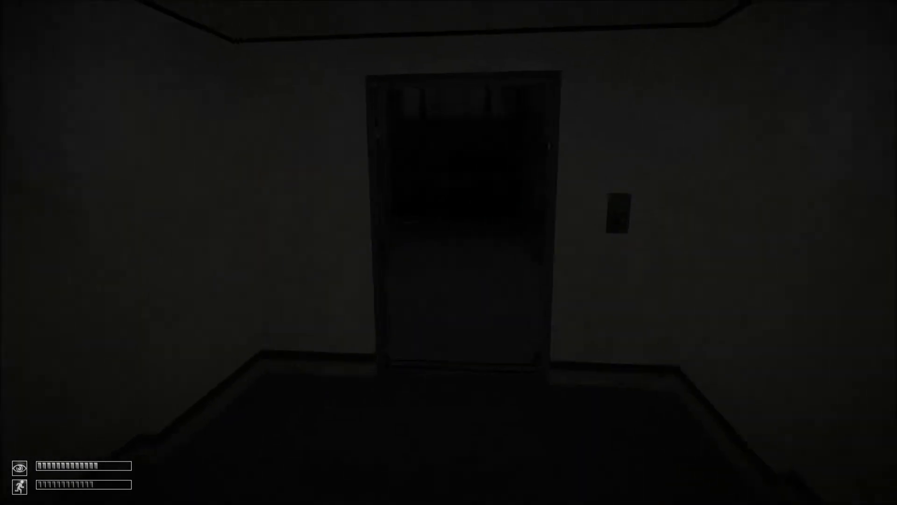
{"action": "key", "text": "w"}
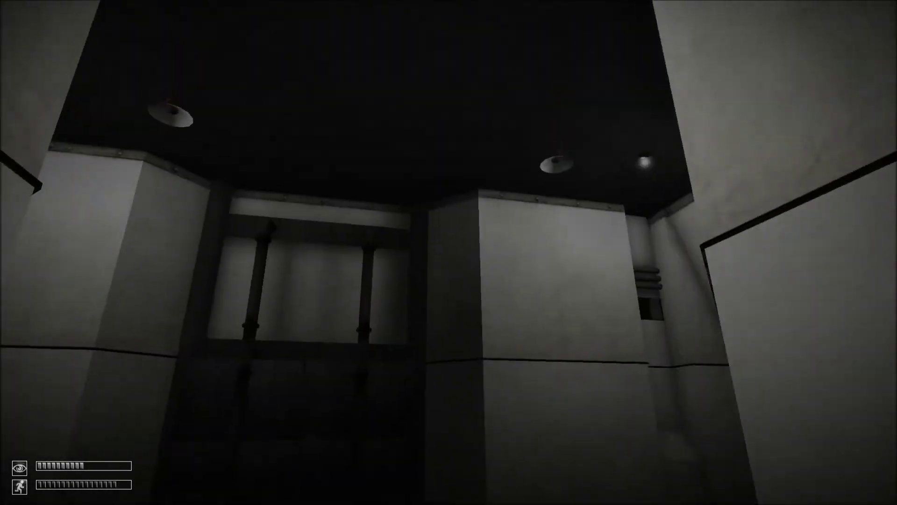
{"action": "key", "text": "w"}
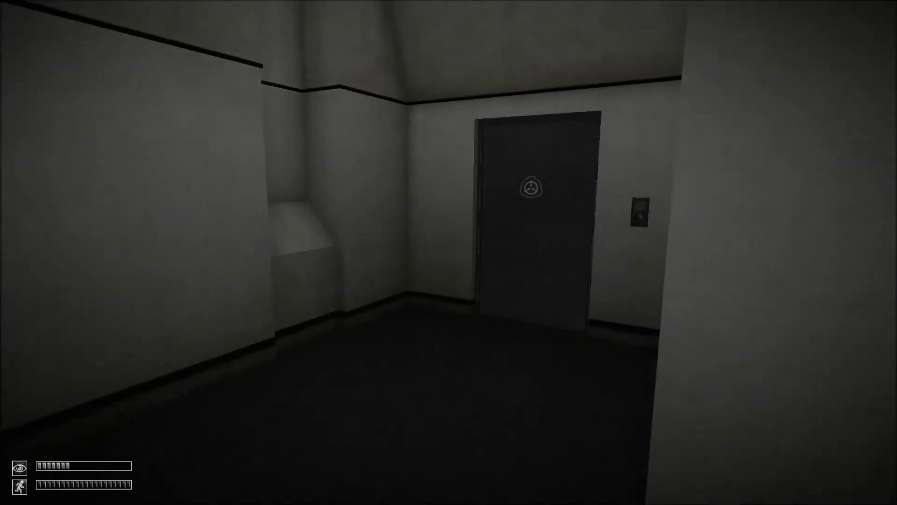
{"action": "key", "text": "w"}
{"action": "left_click", "coordinate": [449, 253]}
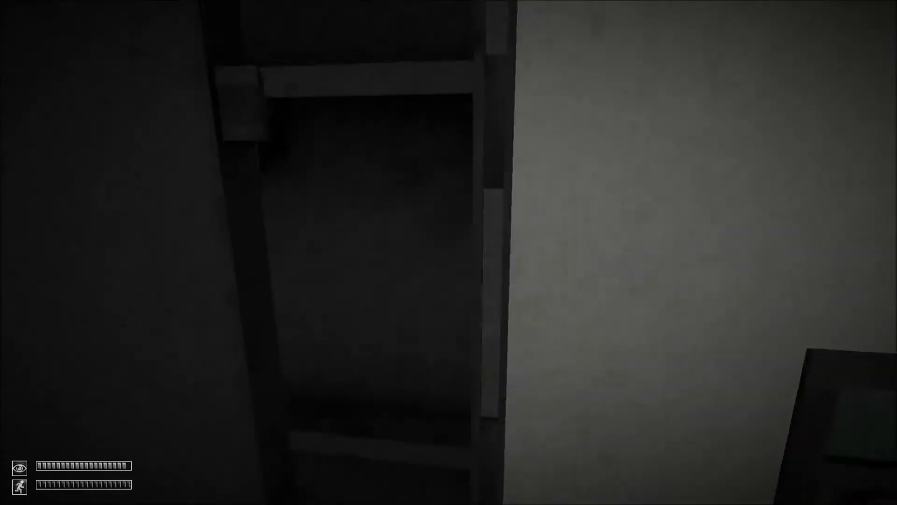
{"action": "key", "text": "w"}
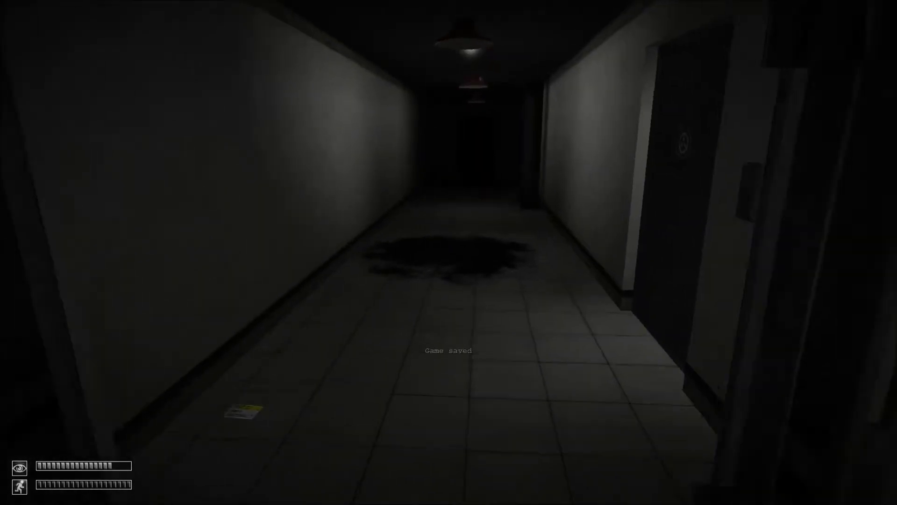
Walk the tiled corridor and dark room, open the SCP door and enter the next corridor.
{"action": "key", "text": "w"}
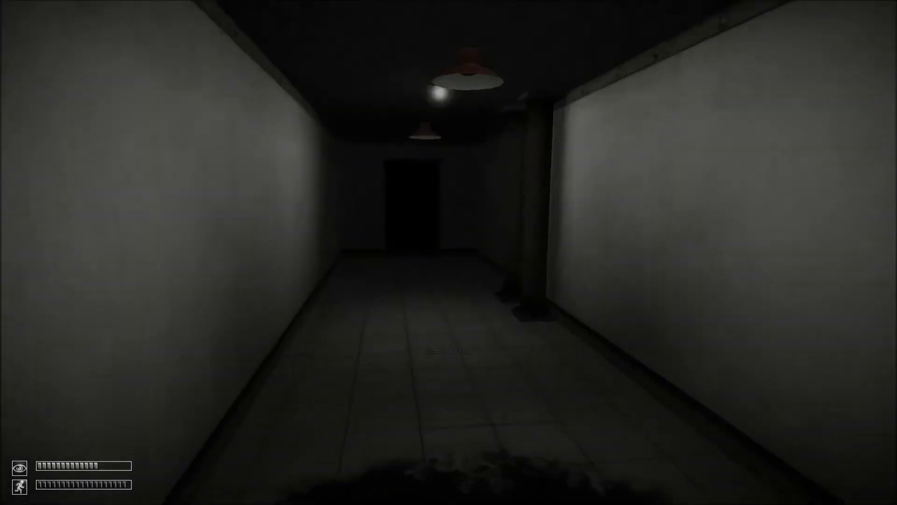
{"action": "key", "text": "w"}
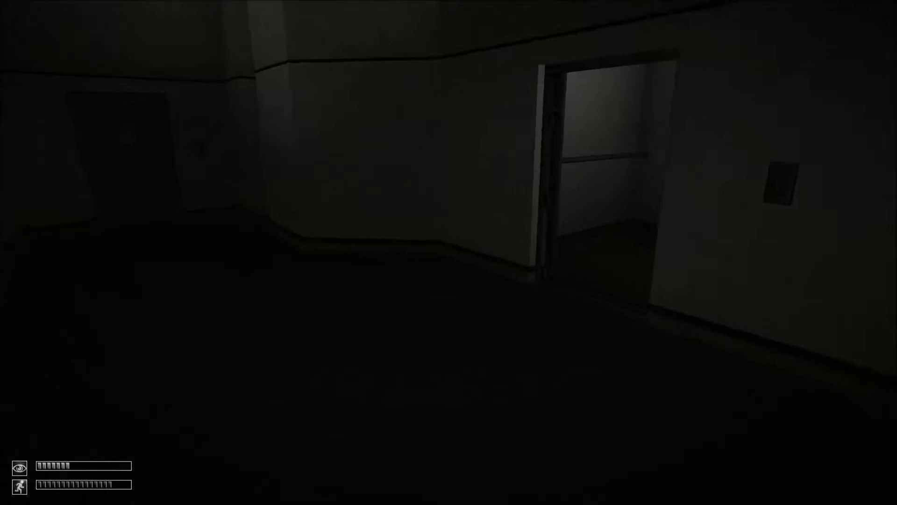
{"action": "key", "text": "w"}
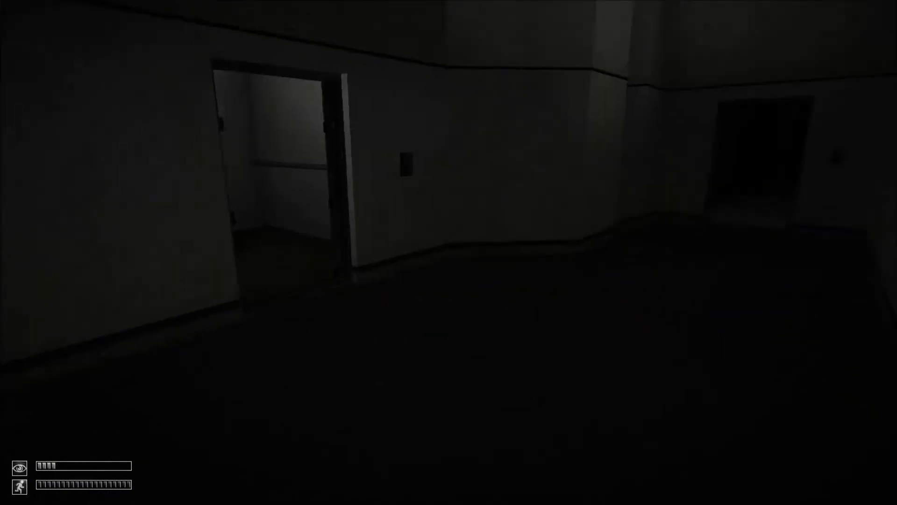
{"action": "key", "text": "w"}
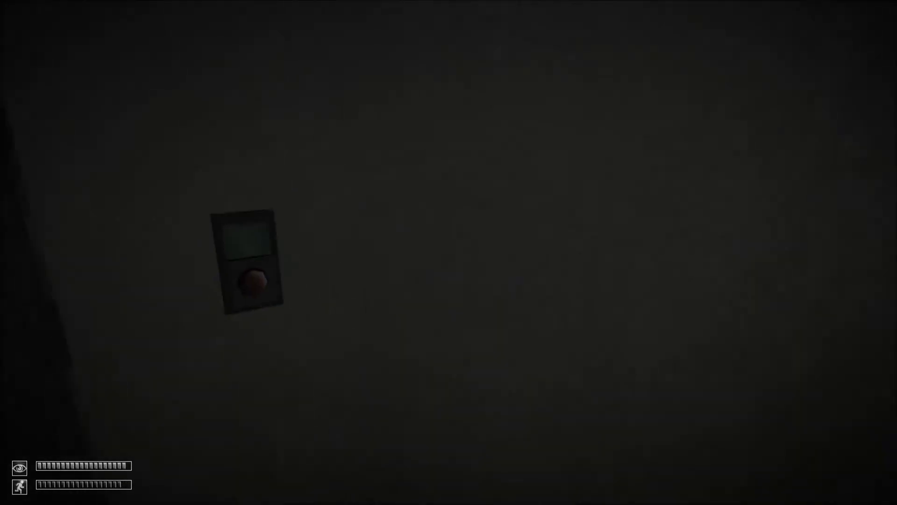
{"action": "left_click", "coordinate": [253, 280]}
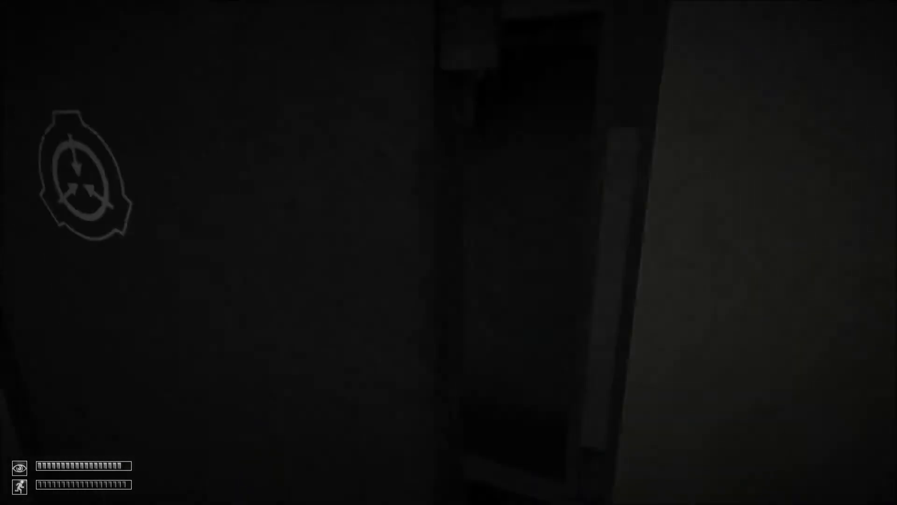
{"action": "key", "text": "w"}
{"action": "key", "text": "w"}
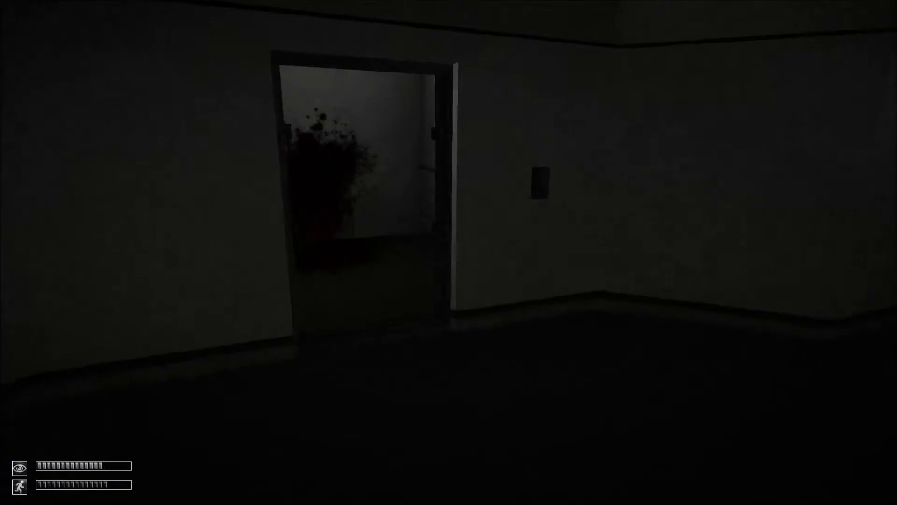
Open the wall-panel door, walk past the dark stain, and open the door at the corridor's end.
{"action": "left_click", "coordinate": [449, 252]}
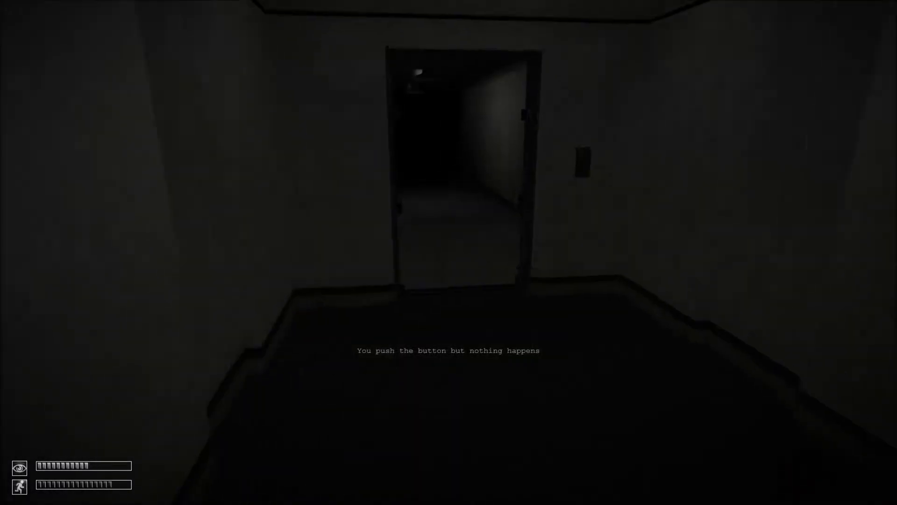
{"action": "key", "text": "w"}
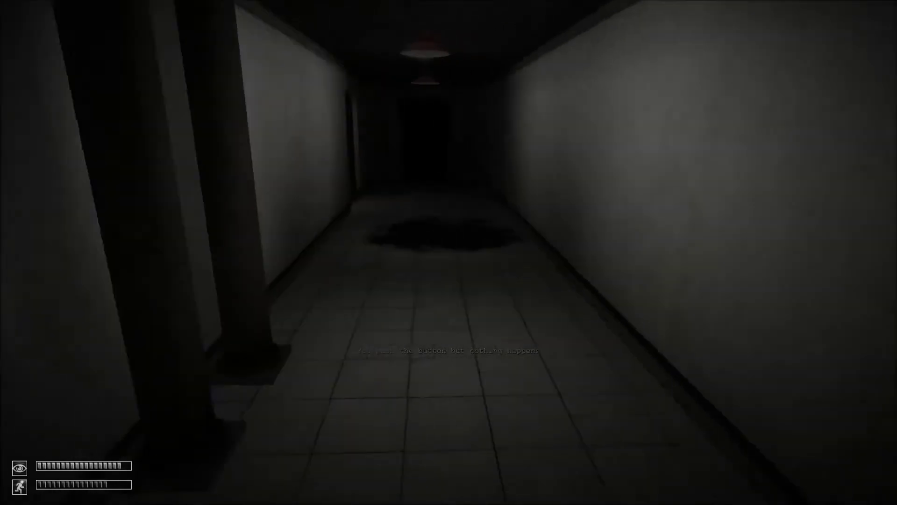
{"action": "key", "text": "w"}
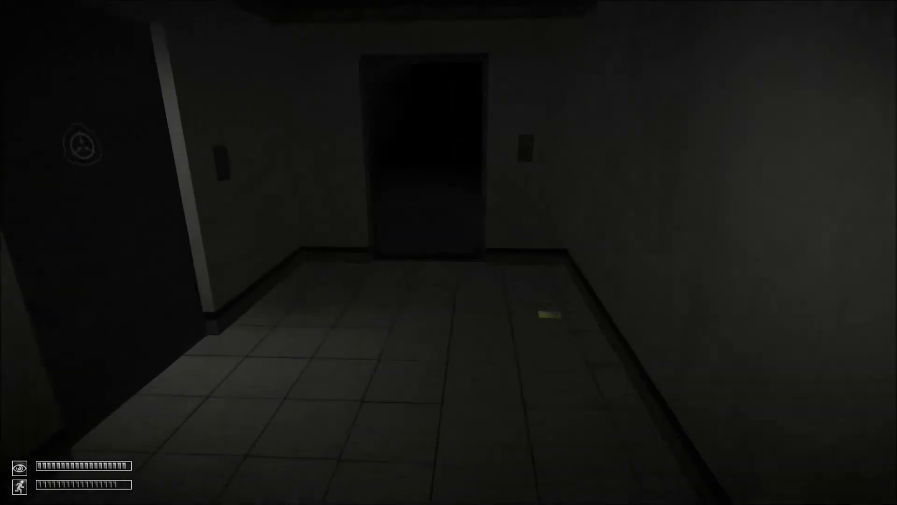
{"action": "key", "text": "w"}
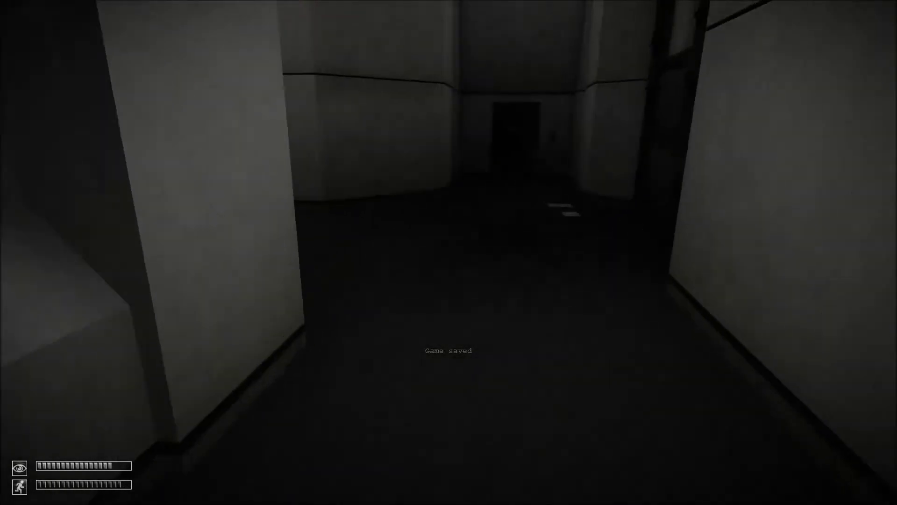
{"action": "key", "text": "w"}
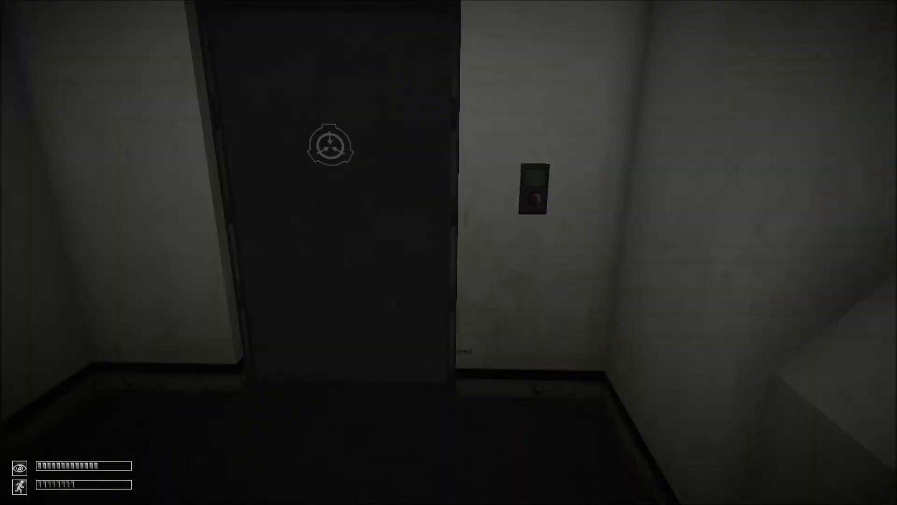
{"action": "left_click", "coordinate": [449, 252]}
Sprint to the far doorway, pause and resume, then run past the dark figure.
{"action": "key", "text": "w"}
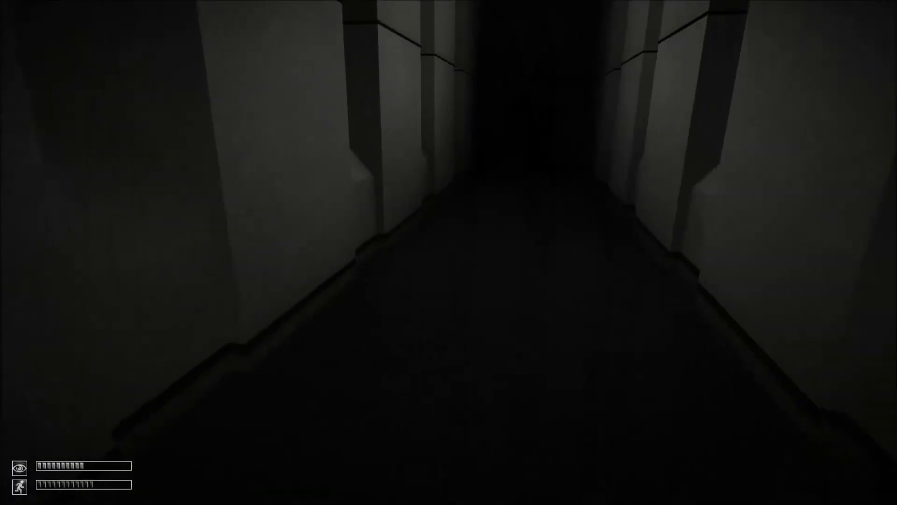
{"action": "key", "text": "w"}
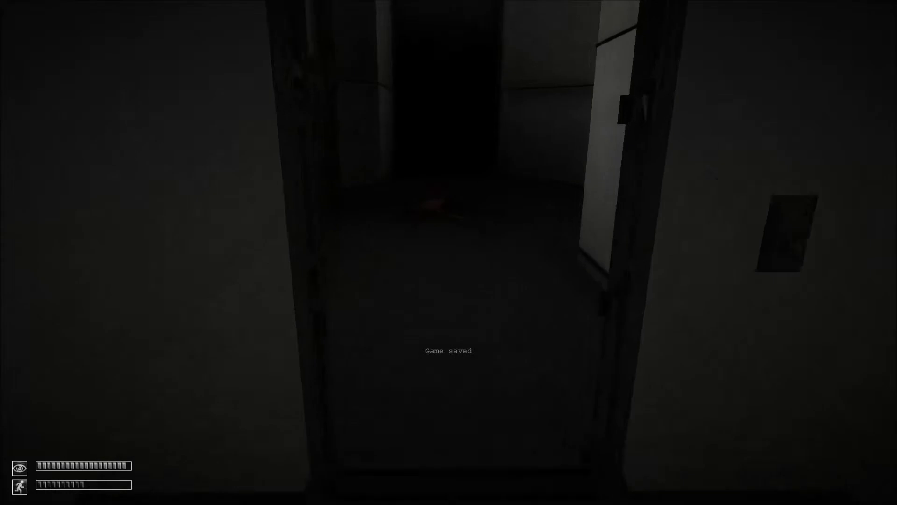
{"action": "key", "text": "w"}
{"action": "key", "text": "Escape"}
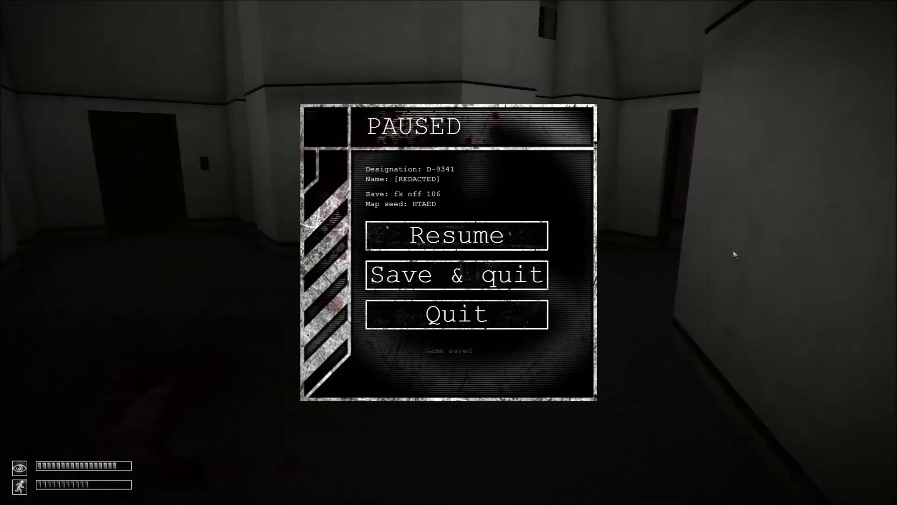
{"action": "key", "text": "Escape"}
{"action": "key", "text": "w"}
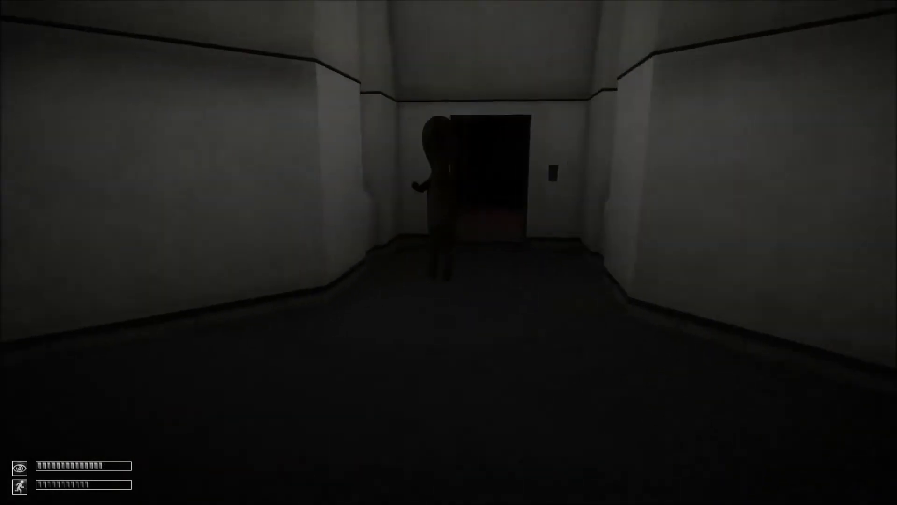
Open the button-panel door past SCP-173, back away, and run the red corridor past the puddle.
{"action": "key", "text": "w"}
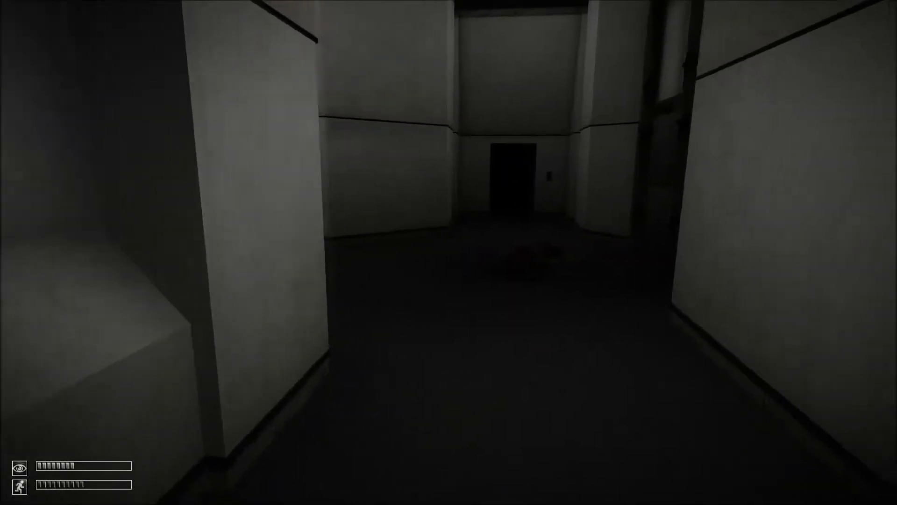
{"action": "key", "text": "w"}
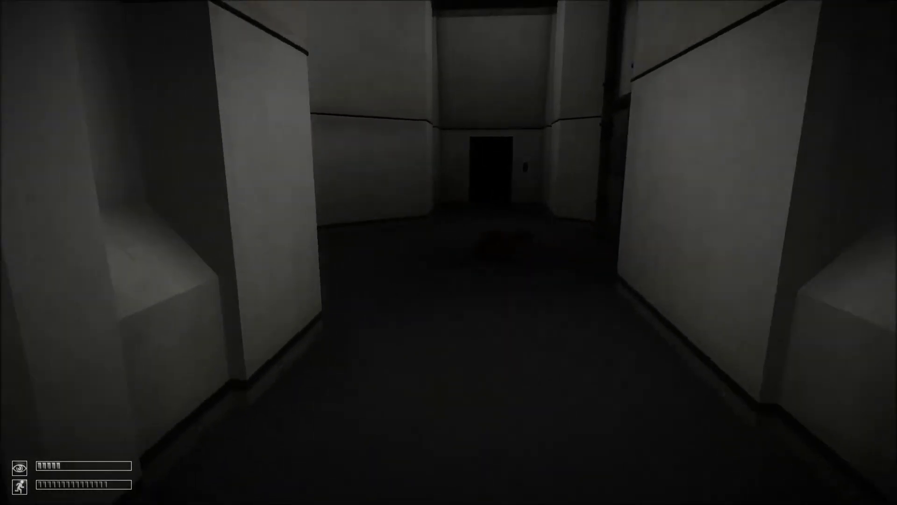
{"action": "key", "text": "w"}
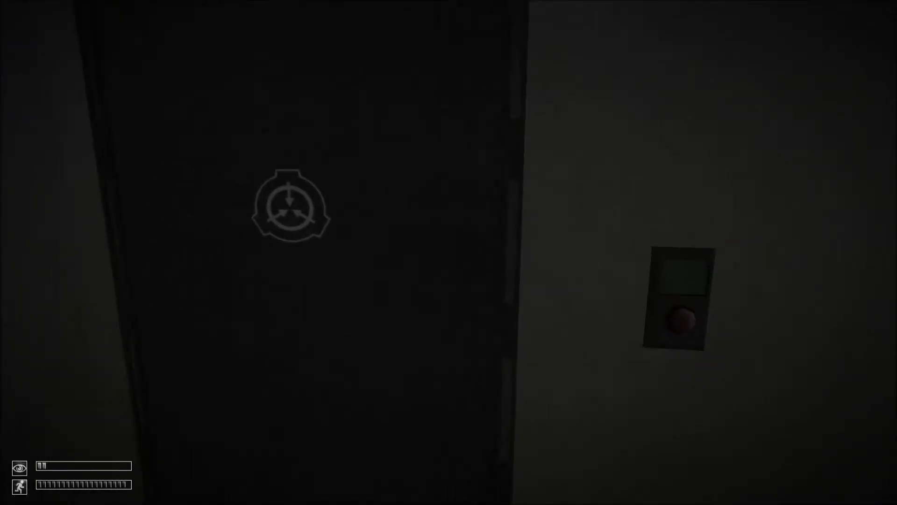
{"action": "key", "text": "w"}
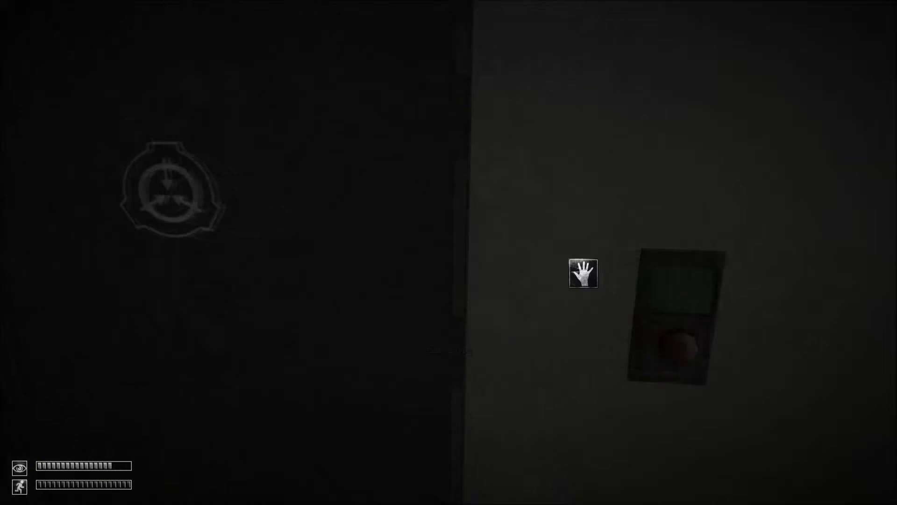
{"action": "key", "text": "w"}
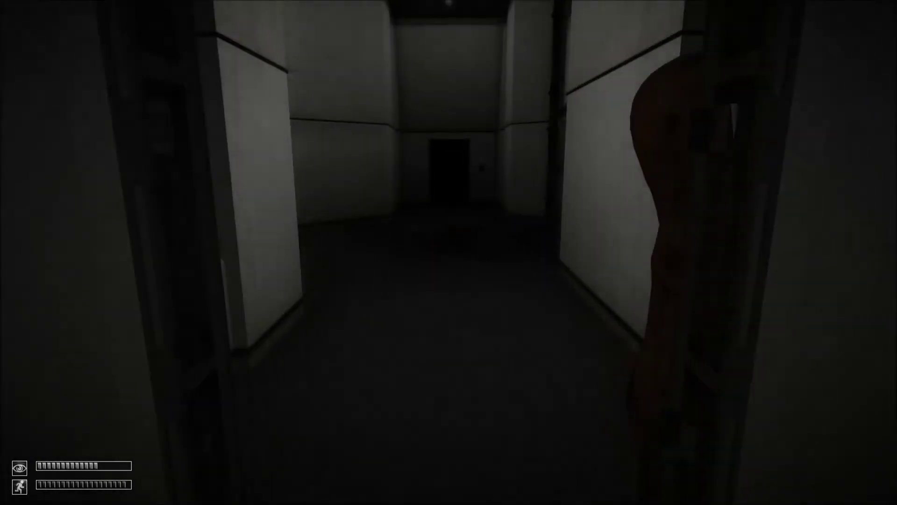
{"action": "key", "text": "w"}
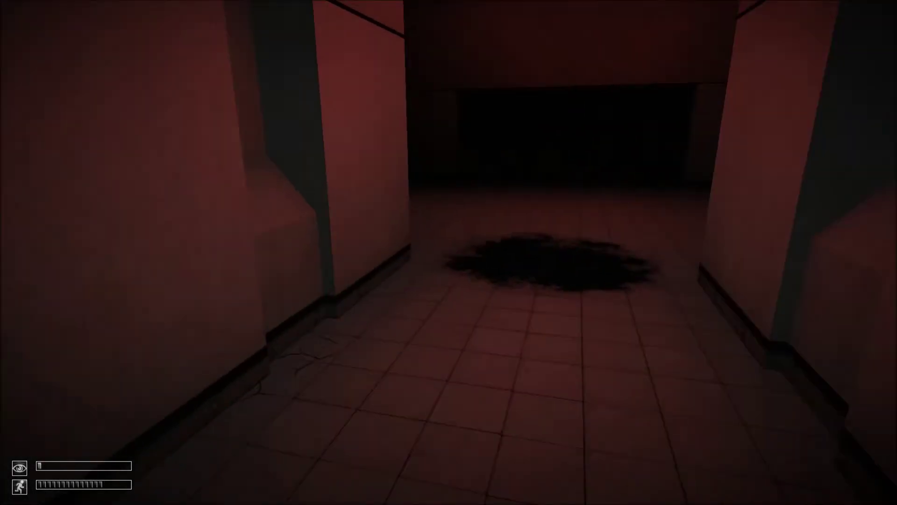
Blink past the statue to the closed door, return to the black puddle, and open the inventory.
{"action": "key", "text": "w"}
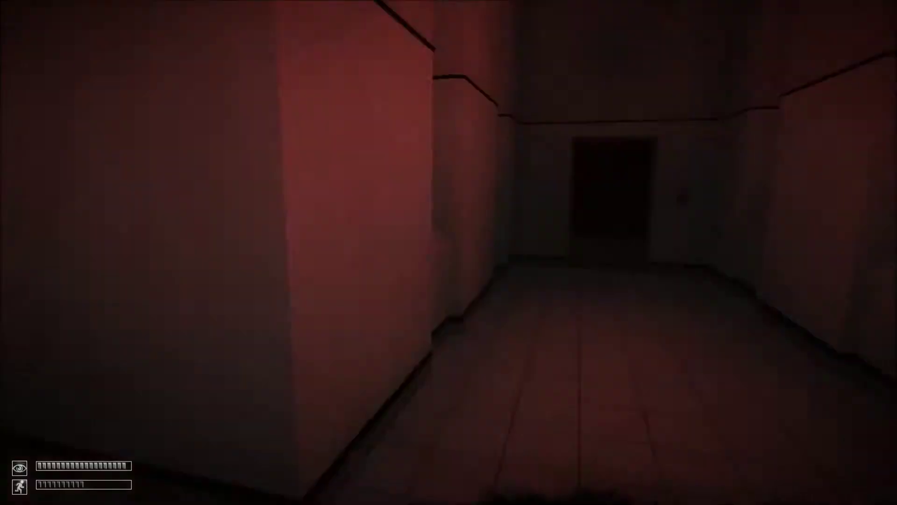
{"action": "key", "text": "w"}
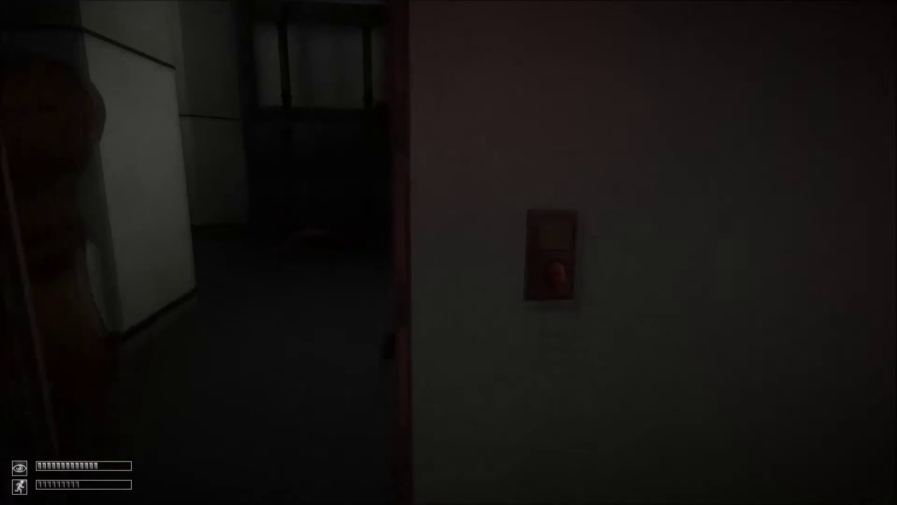
{"action": "key", "text": "w"}
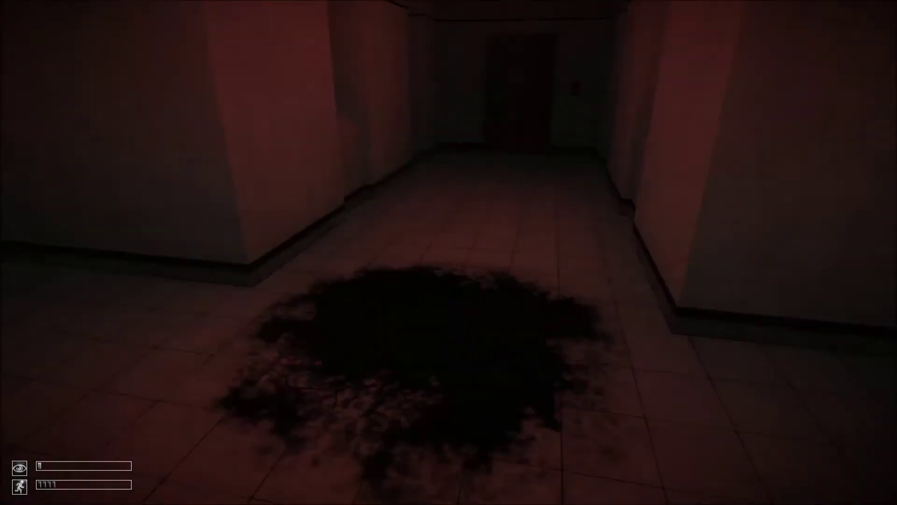
{"action": "key", "text": "Tab"}
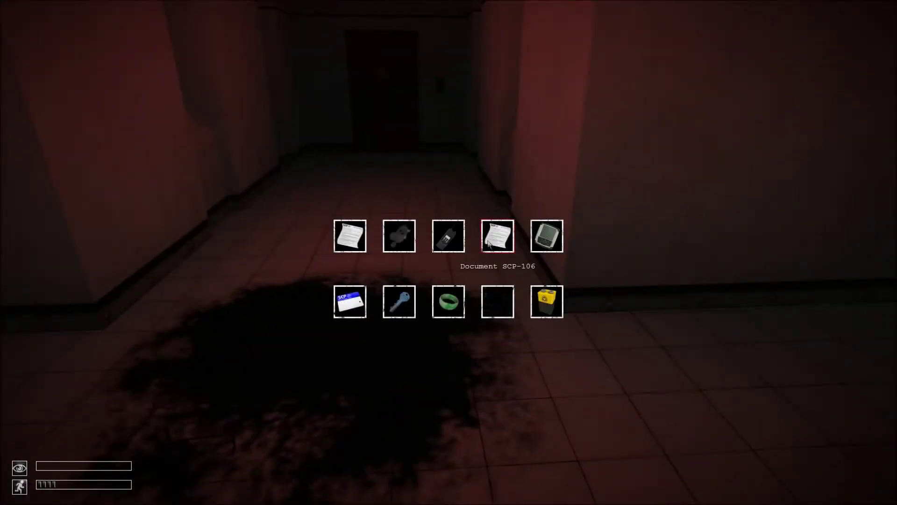
Open the Log #3 note from the inventory, read it, then close it.
{"action": "double_click", "coordinate": [341, 240]}
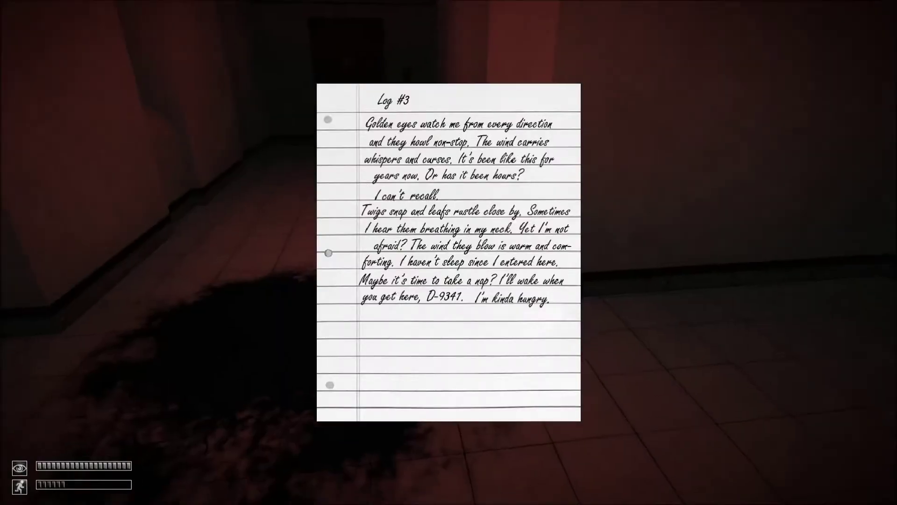
{"action": "left_click", "coordinate": [406, 253]}
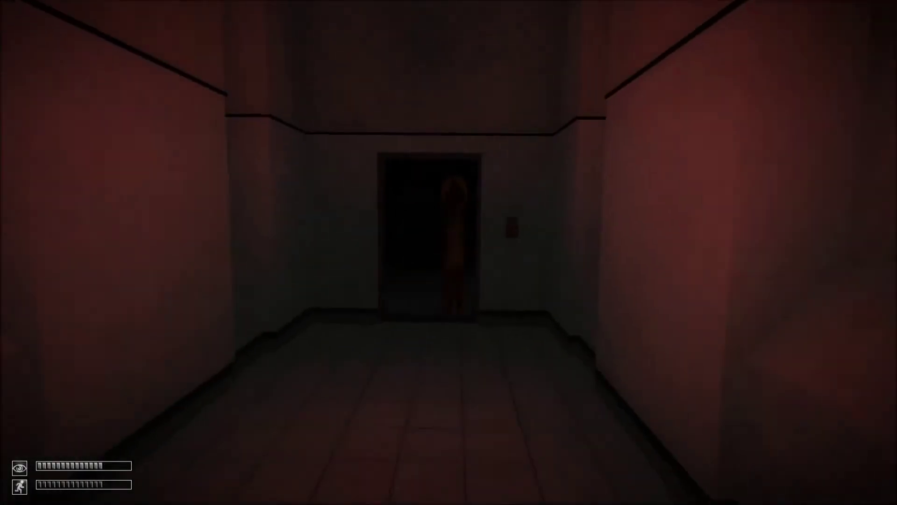
Advance down the red corridor, then back away from the statue into the grey side room.
{"action": "key", "text": "w"}
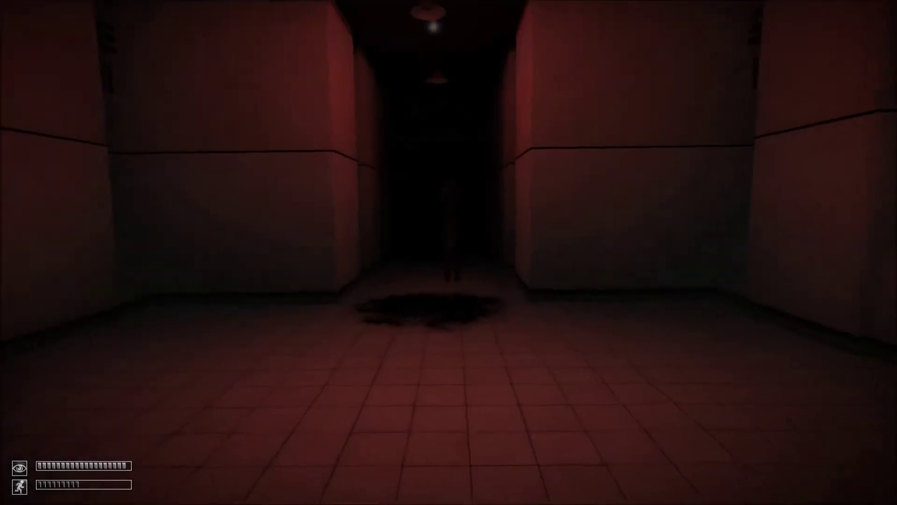
{"action": "key", "text": "w"}
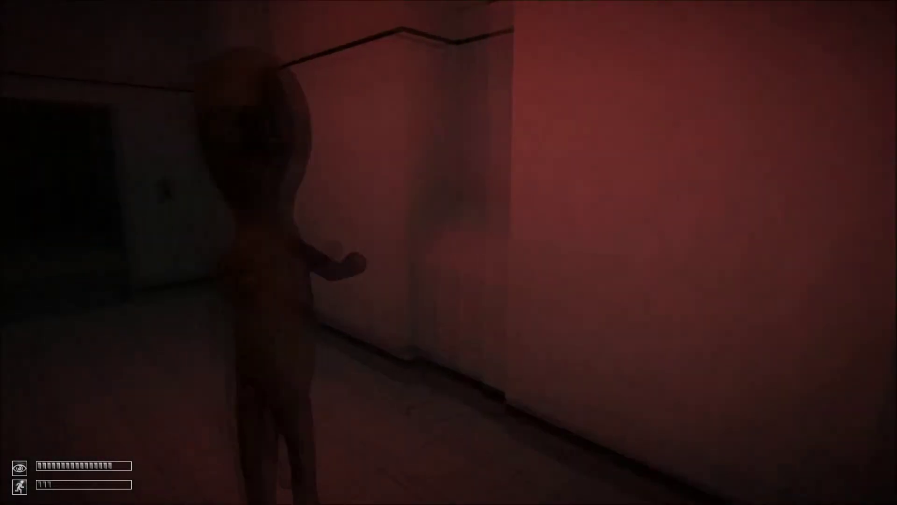
{"action": "key", "text": "s"}
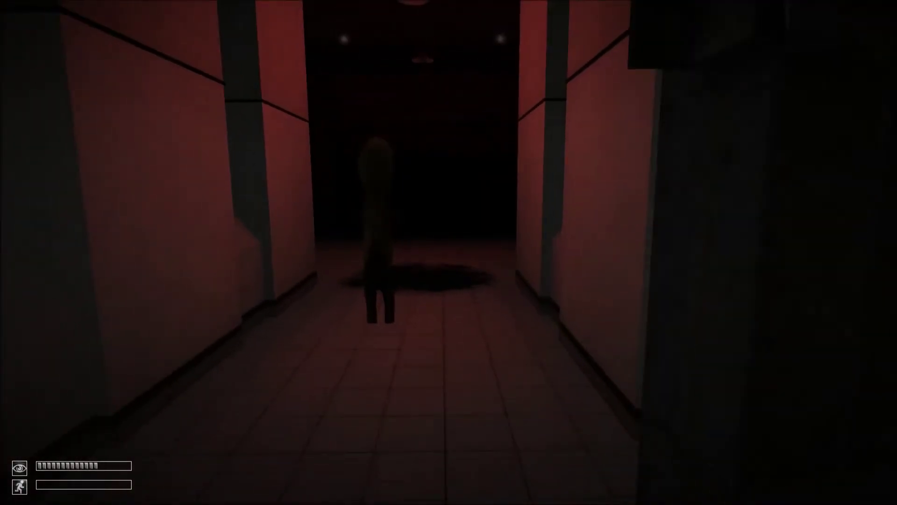
{"action": "key", "text": "w"}
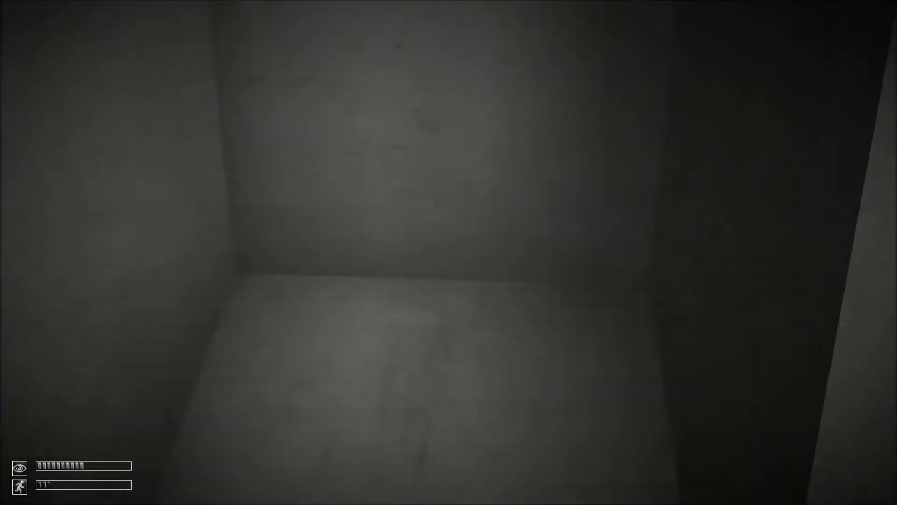
Round the corner and follow the dark corridor to the SCP door at its end.
{"action": "key", "text": "w"}
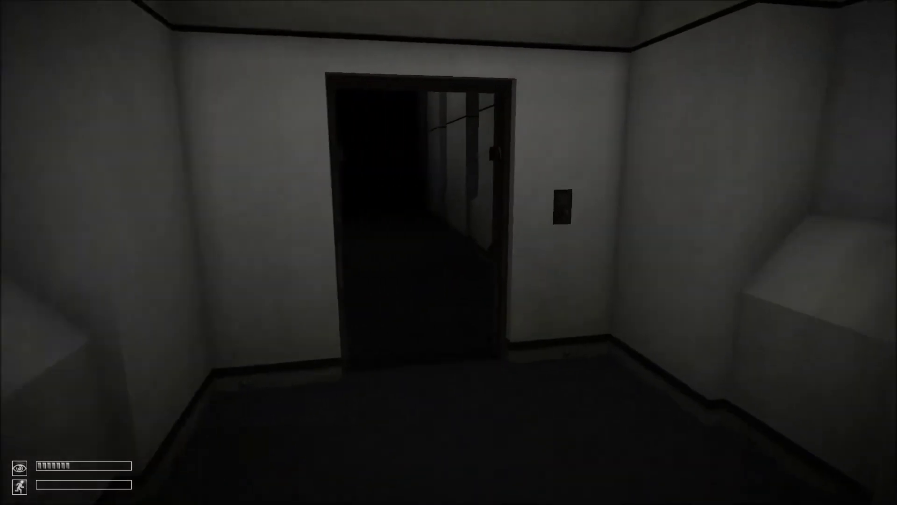
{"action": "key", "text": "w"}
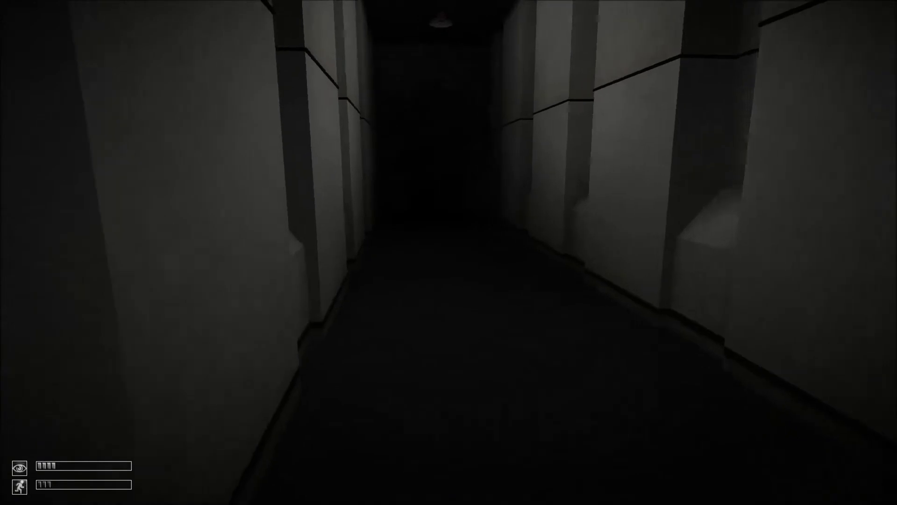
{"action": "key", "text": "w"}
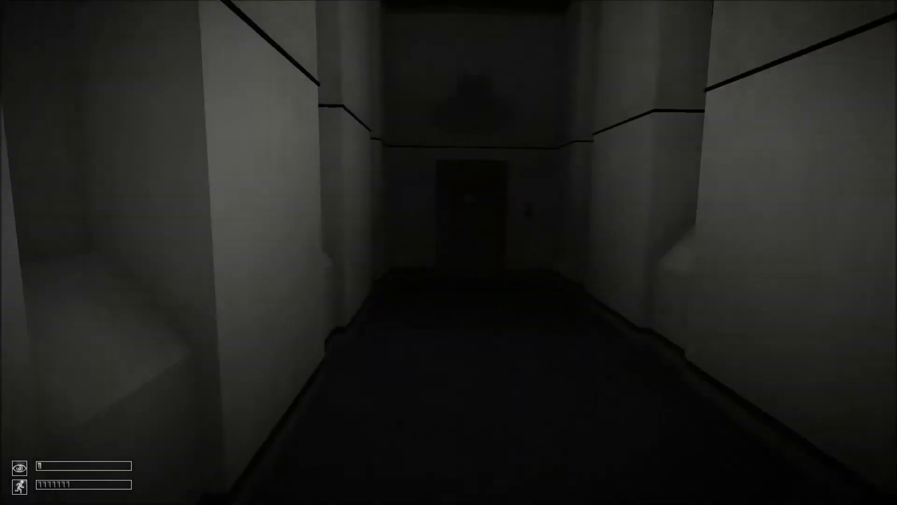
{"action": "key", "text": "w"}
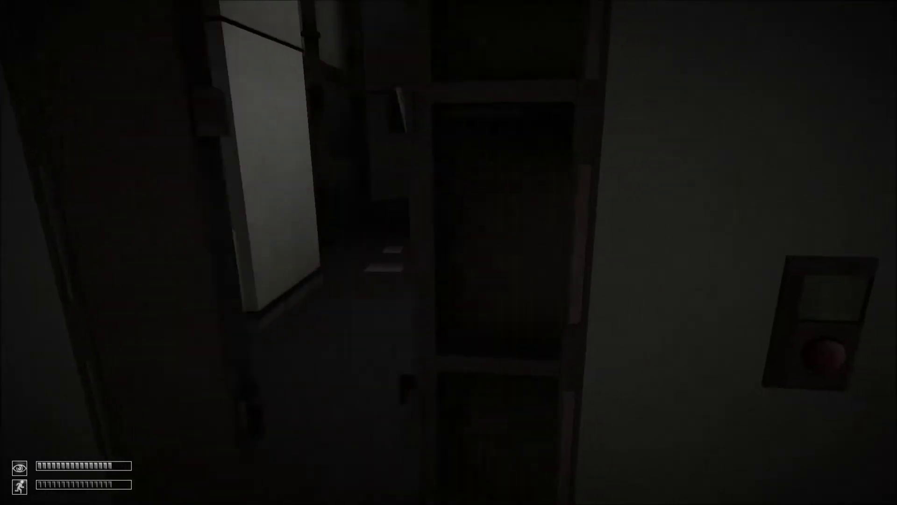
{"action": "key", "text": "w"}
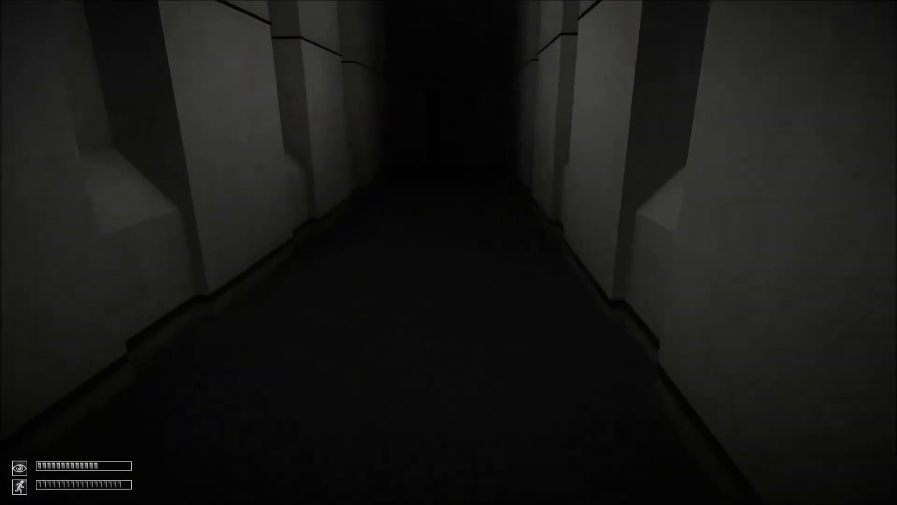
{"action": "key", "text": "w"}
{"action": "key", "text": "w"}
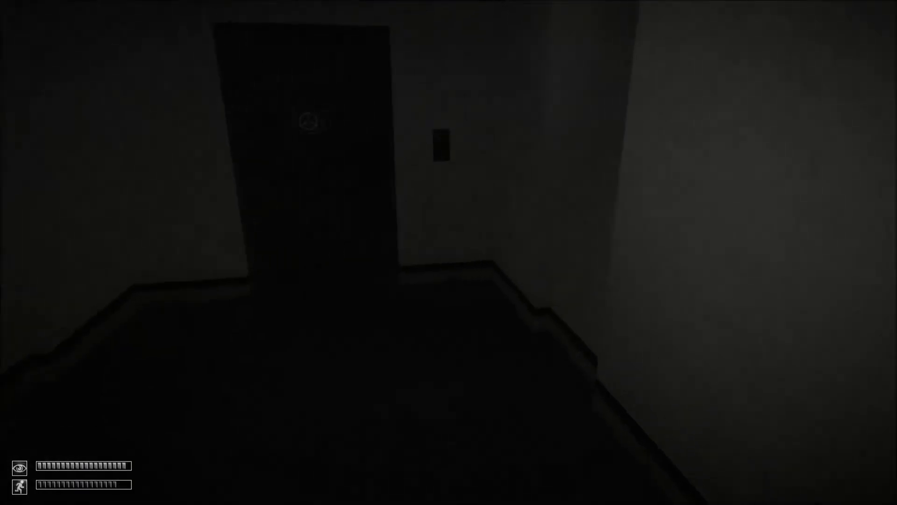
Open the end door and pass through the hallway and button-panel doorway into the dark hallway.
{"action": "left_click", "coordinate": [586, 308]}
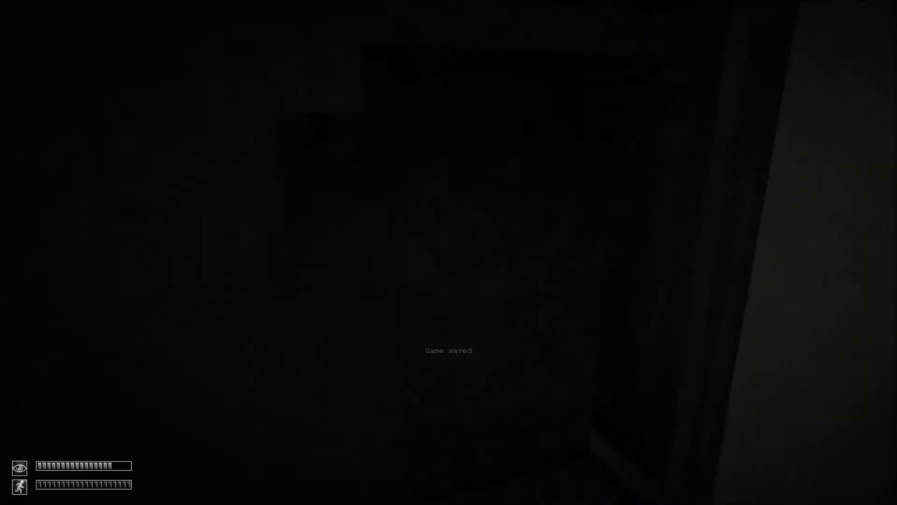
{"action": "key", "text": "w"}
{"action": "key", "text": "w"}
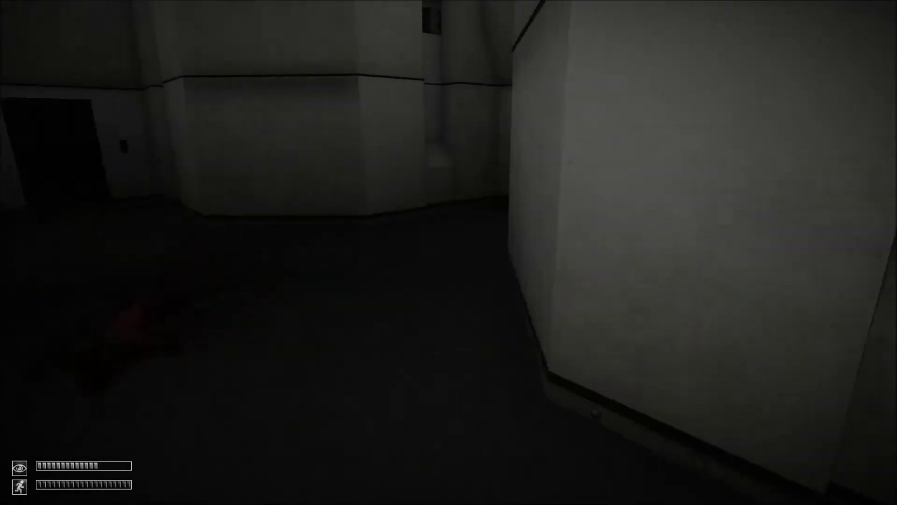
{"action": "key", "text": "w"}
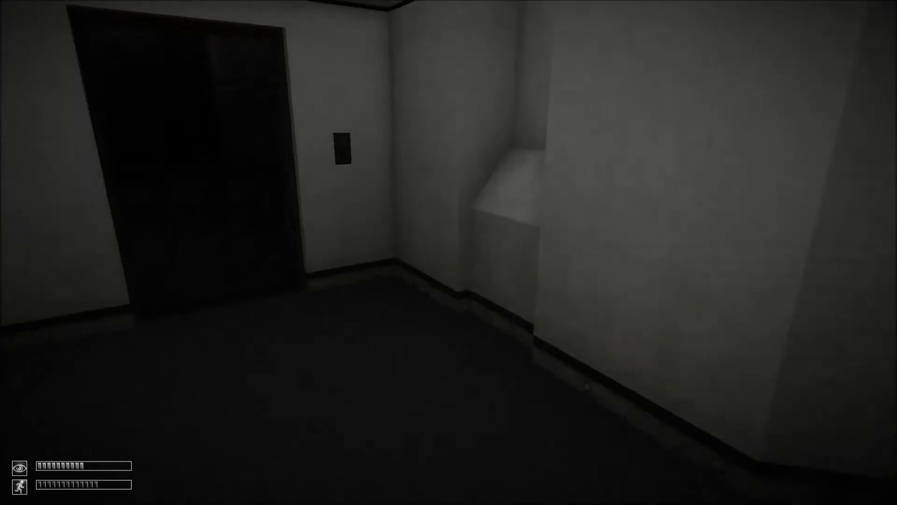
{"action": "key", "text": "w"}
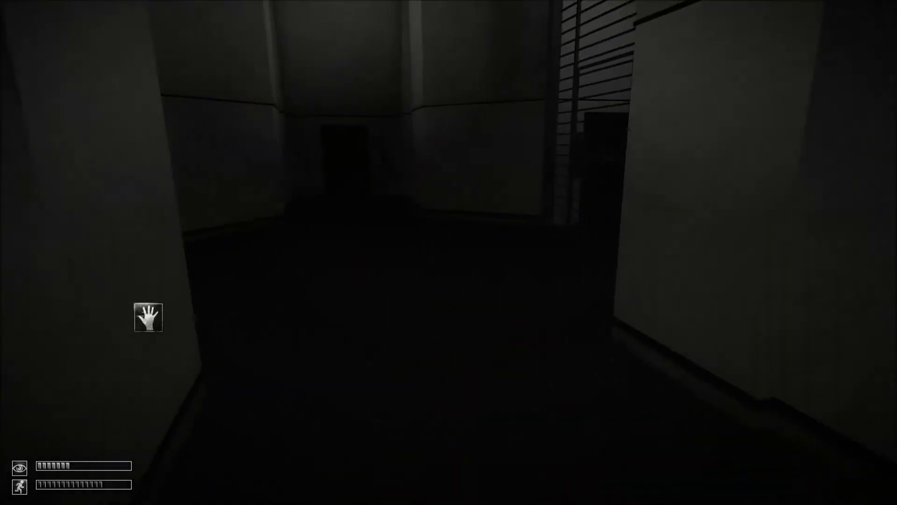
{"action": "key", "text": "w"}
{"action": "key", "text": "w"}
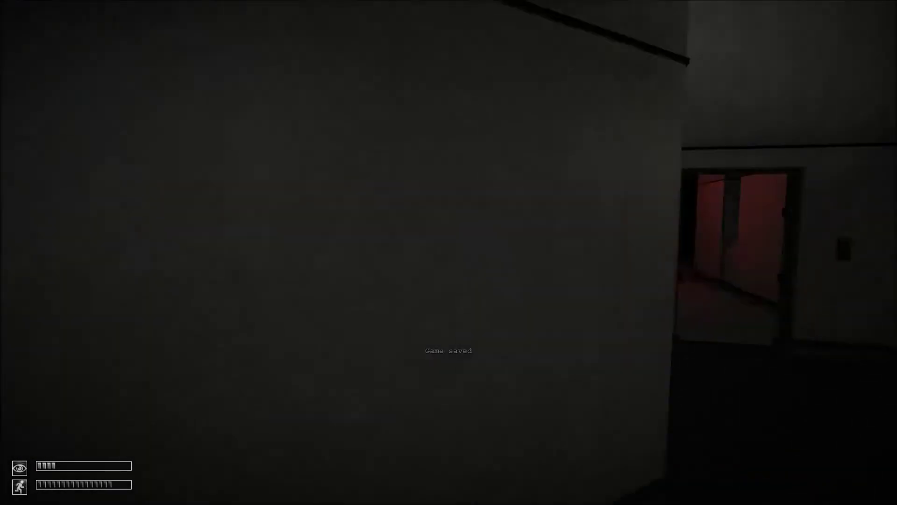
Walk the red-lit hallway past the barred gate and open the dark door beyond.
{"action": "key", "text": "w"}
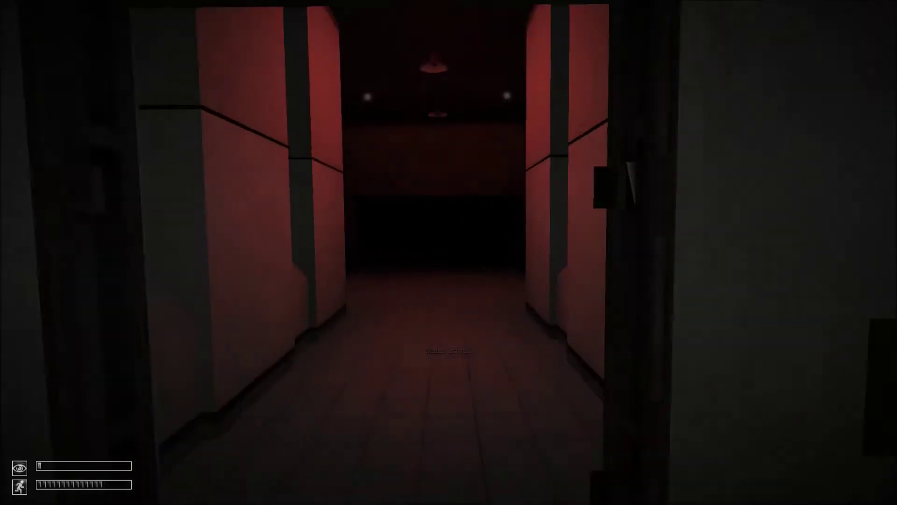
{"action": "key", "text": "w"}
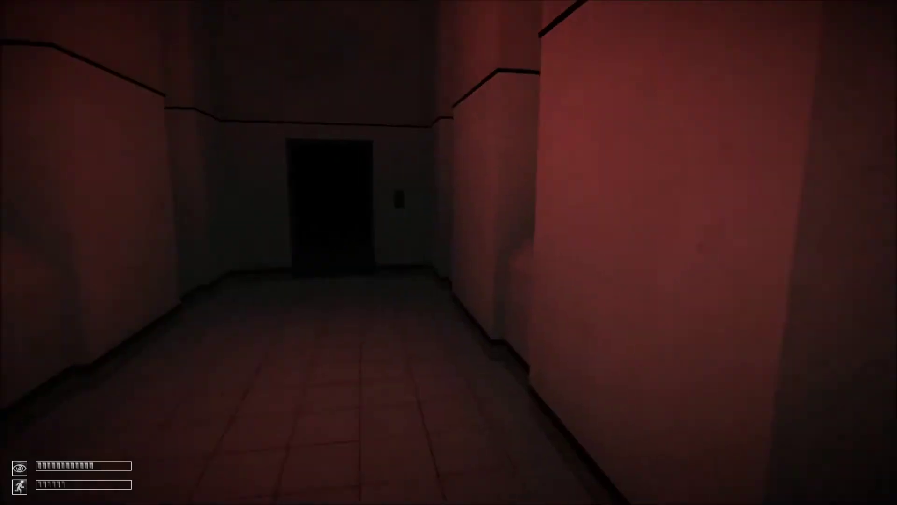
{"action": "key", "text": "w"}
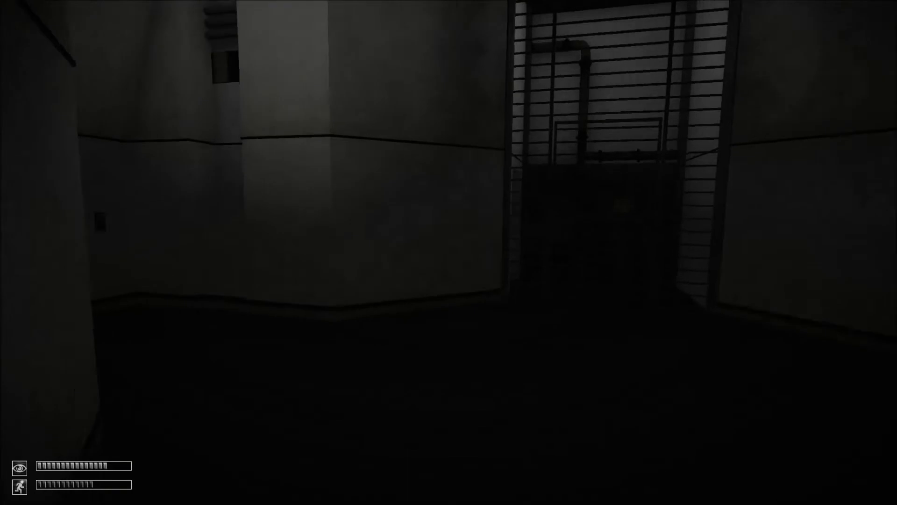
{"action": "key", "text": "w"}
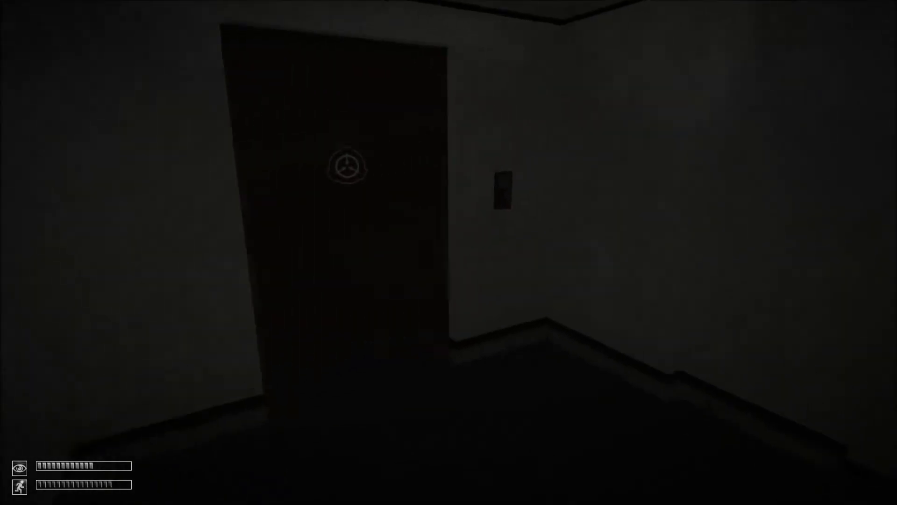
{"action": "left_click", "coordinate": [448, 266]}
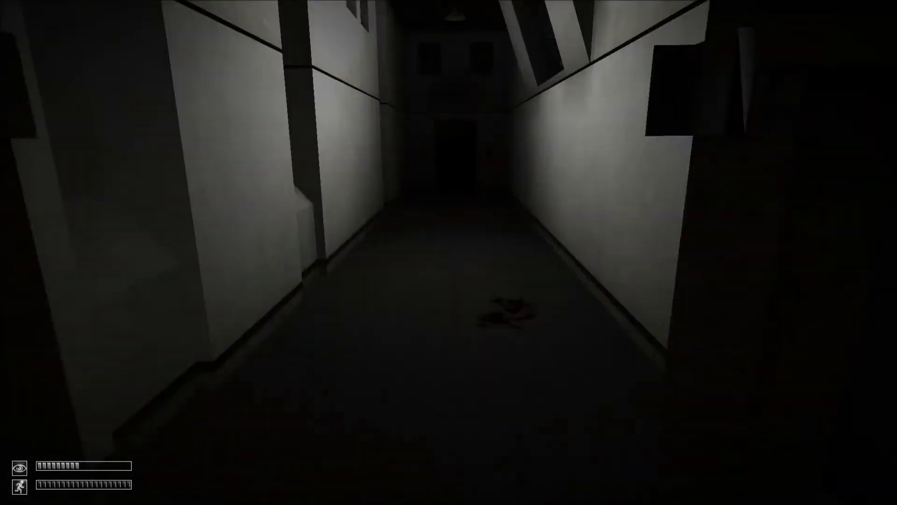
Follow the hallway and long lit corridor to the SCP door, opening it onto the elevator room.
{"action": "key", "text": "w"}
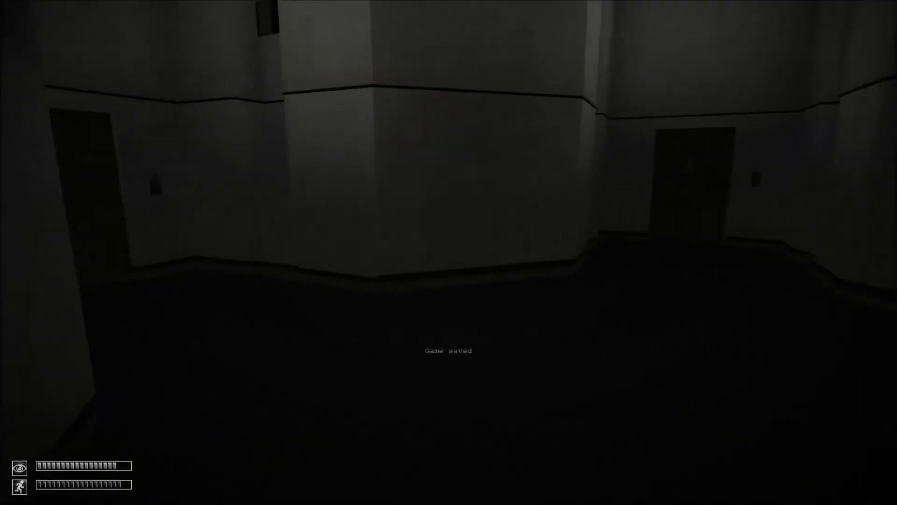
{"action": "key", "text": "w"}
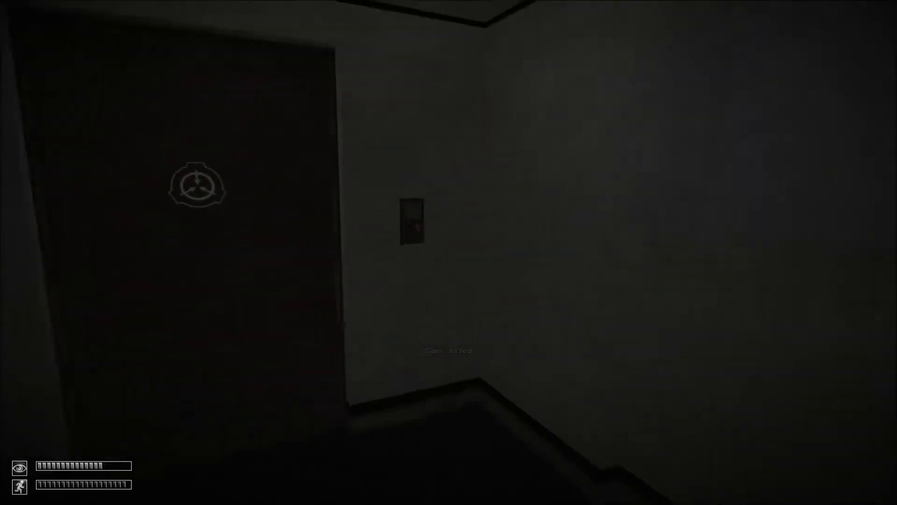
{"action": "key", "text": "w"}
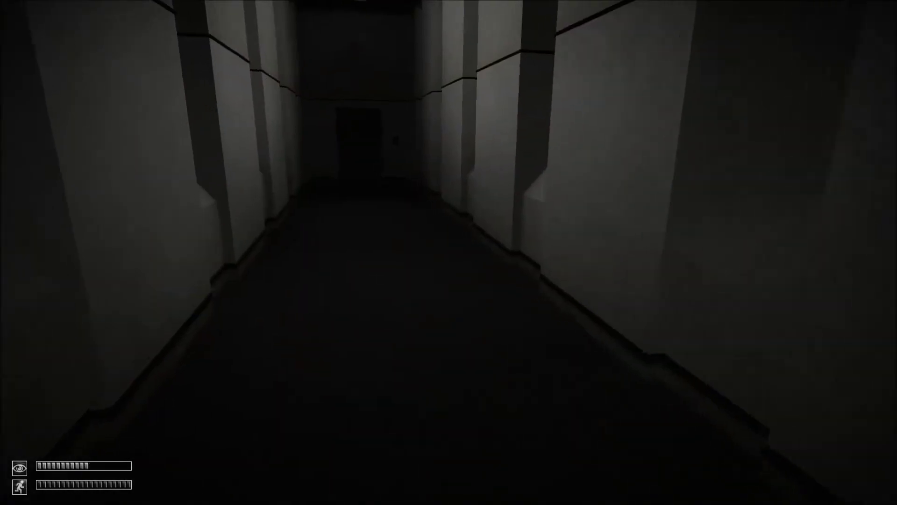
{"action": "key", "text": "w"}
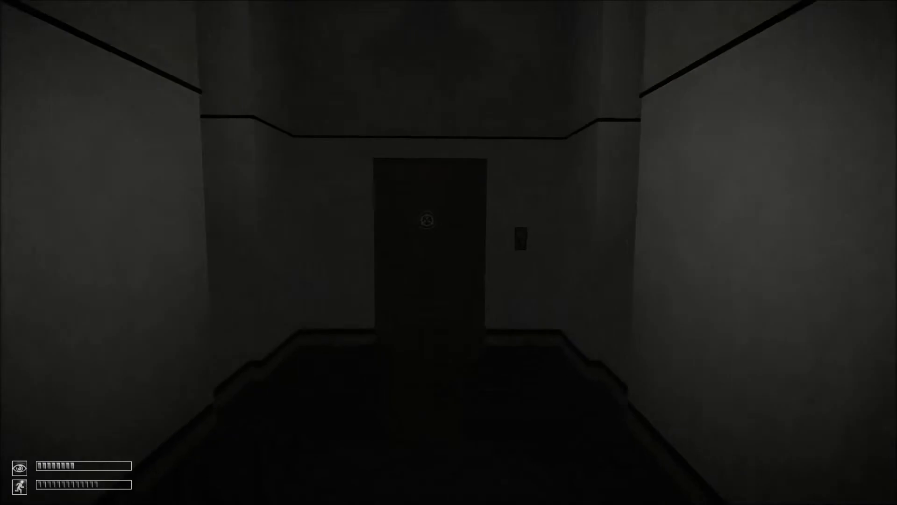
{"action": "key", "text": "w"}
{"action": "left_click", "coordinate": [522, 265]}
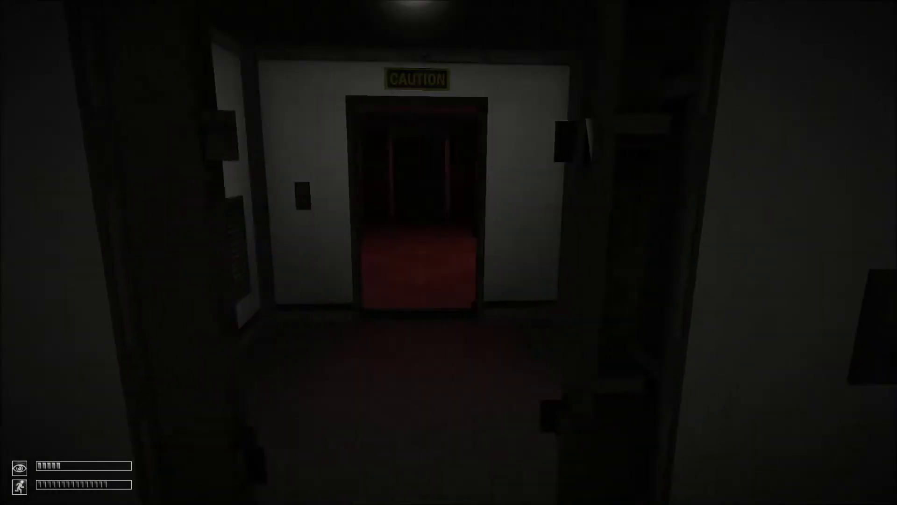
Call the elevator, ride it down, and sprint along the red-lit corridor.
{"action": "key", "text": "w"}
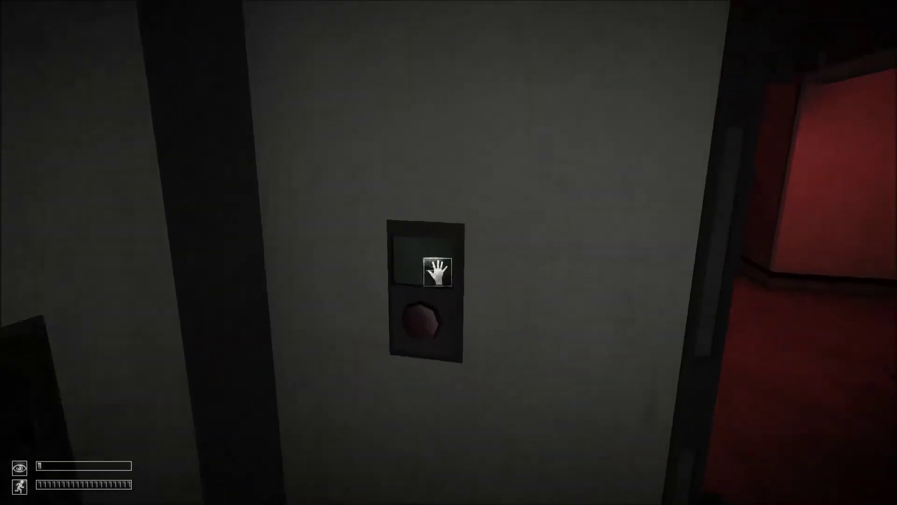
{"action": "left_click", "coordinate": [437, 271]}
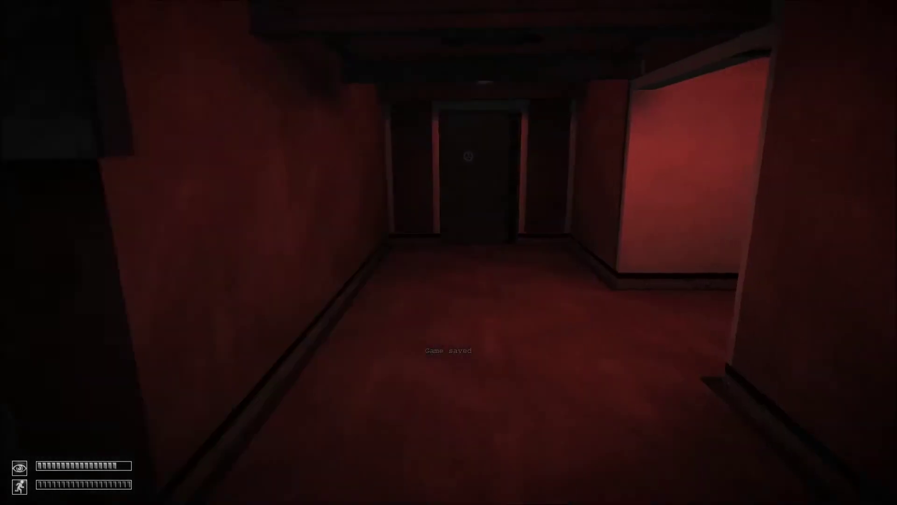
{"action": "key", "text": "w"}
{"action": "key", "text": "w"}
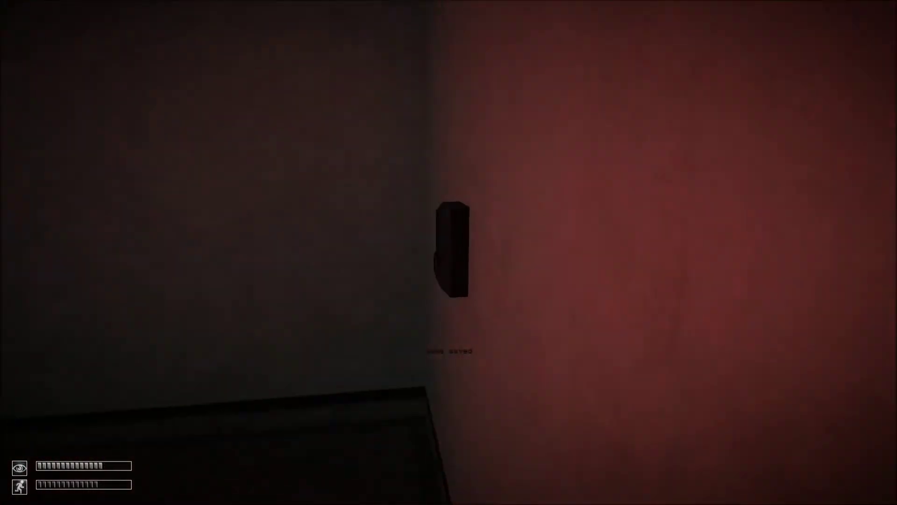
{"action": "key", "text": "w"}
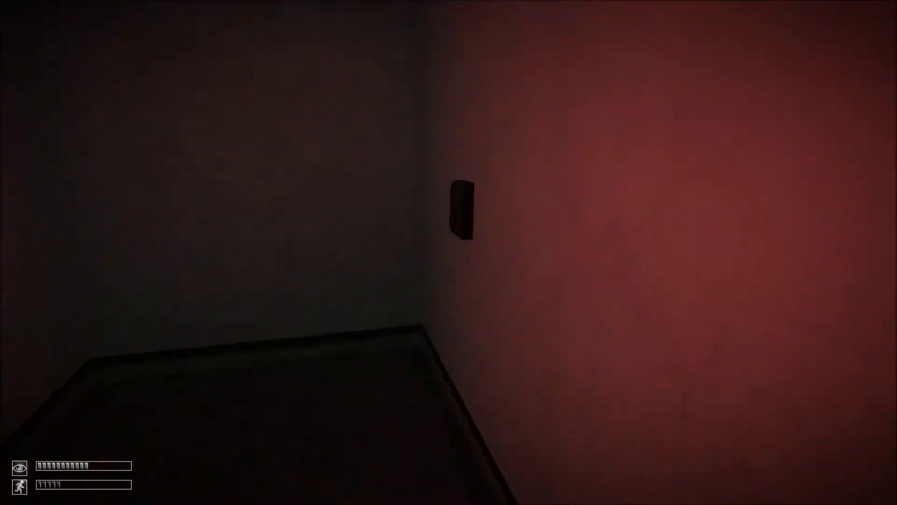
Take the second elevator out into the dark corridor and cross toward the doorway.
{"action": "key", "text": "w"}
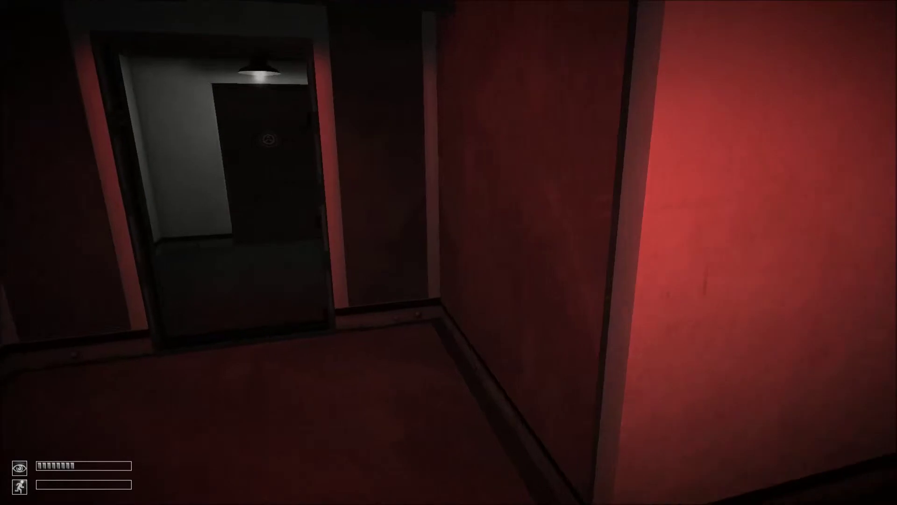
{"action": "key", "text": "w"}
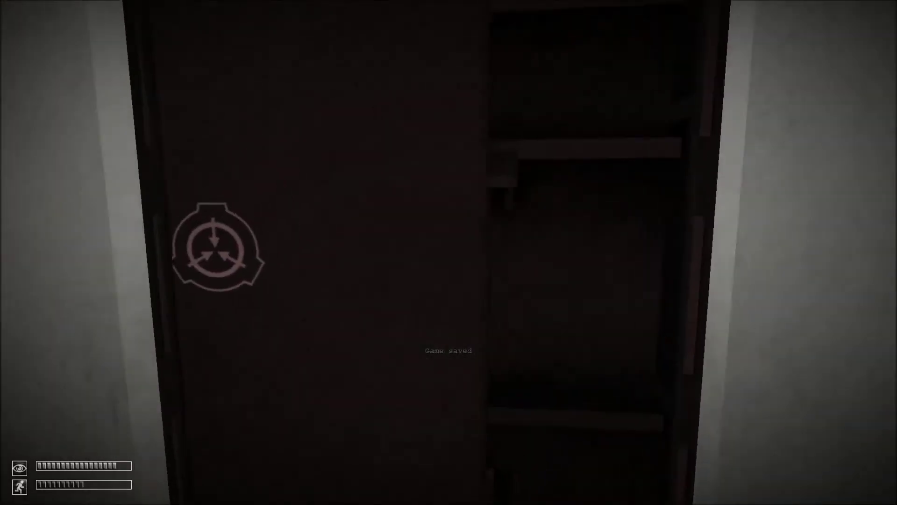
{"action": "key", "text": "w"}
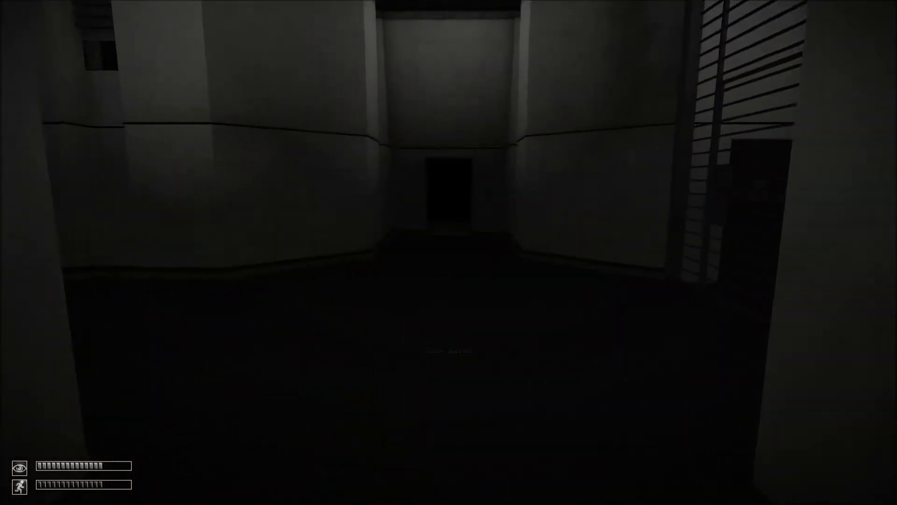
{"action": "key", "text": "w"}
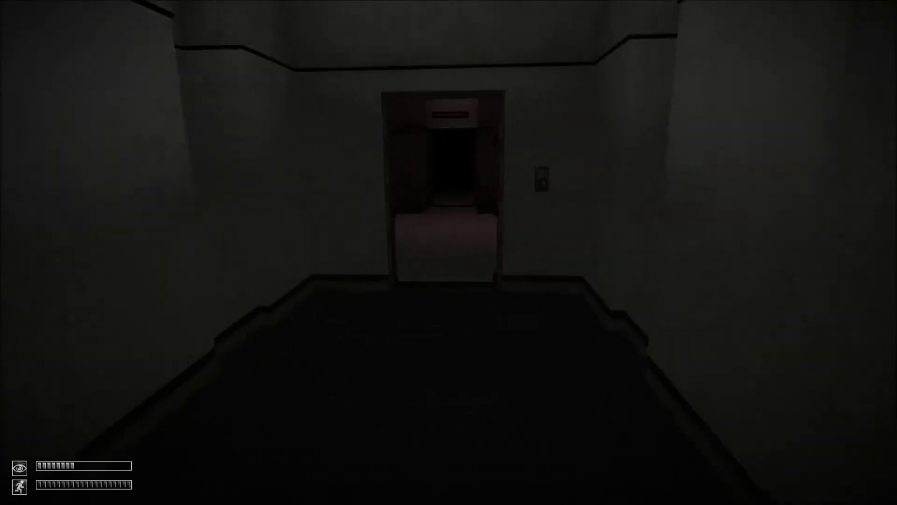
Pass the Heavy Containment Zone doorway and explore the darker hallways to the filing-cabinet doorway.
{"action": "key", "text": "w"}
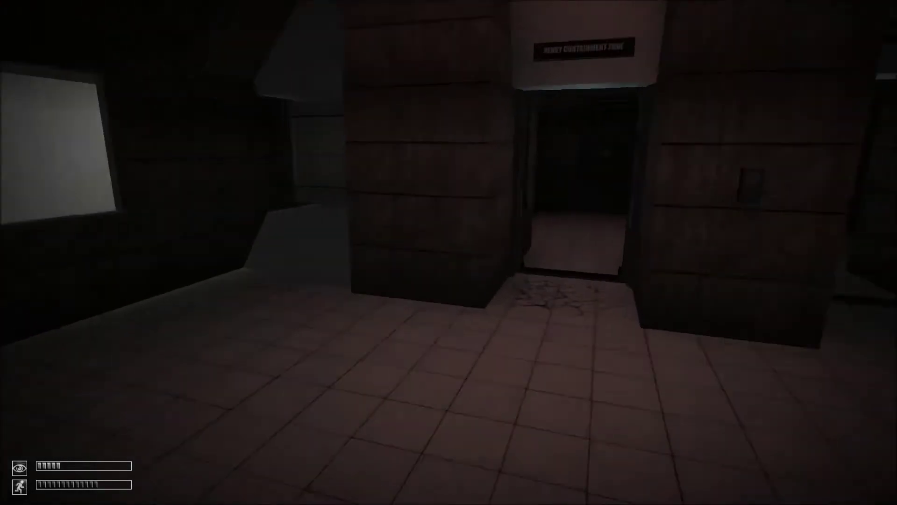
{"action": "key", "text": "w"}
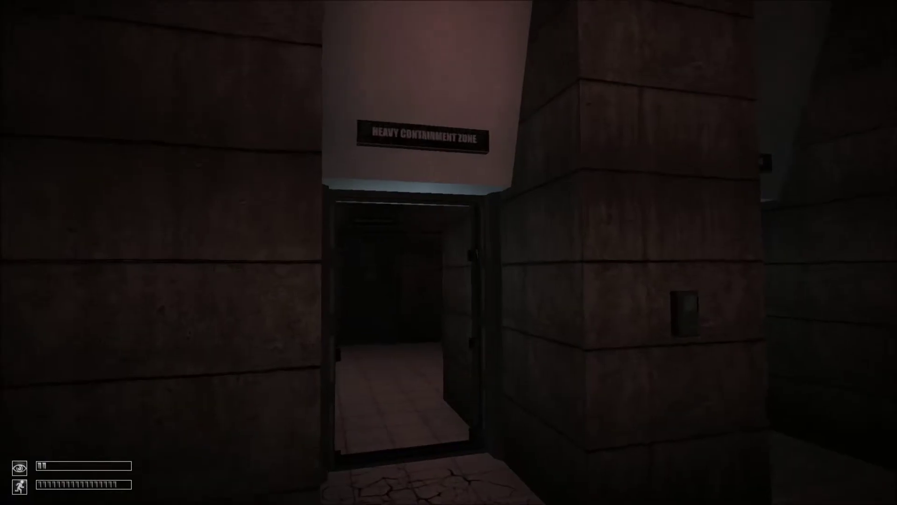
{"action": "key", "text": "w"}
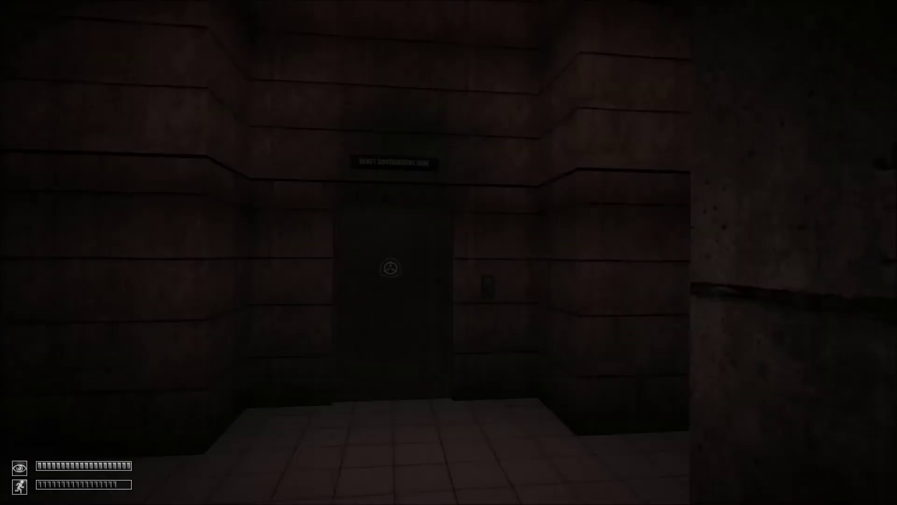
{"action": "key", "text": "w"}
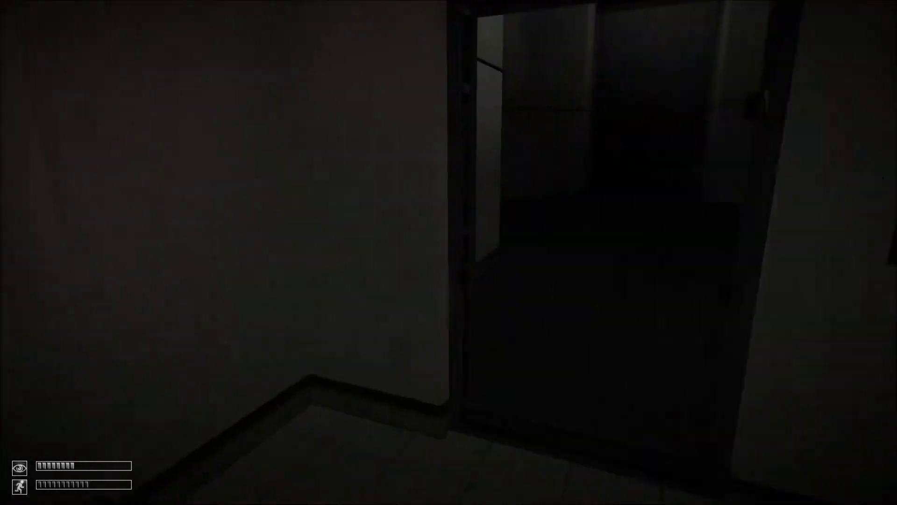
{"action": "key", "text": "w"}
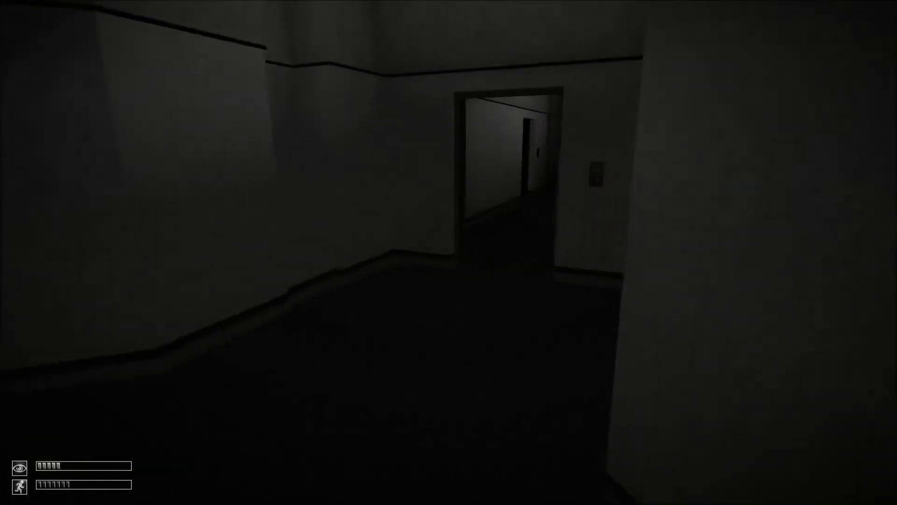
{"action": "key", "text": "w"}
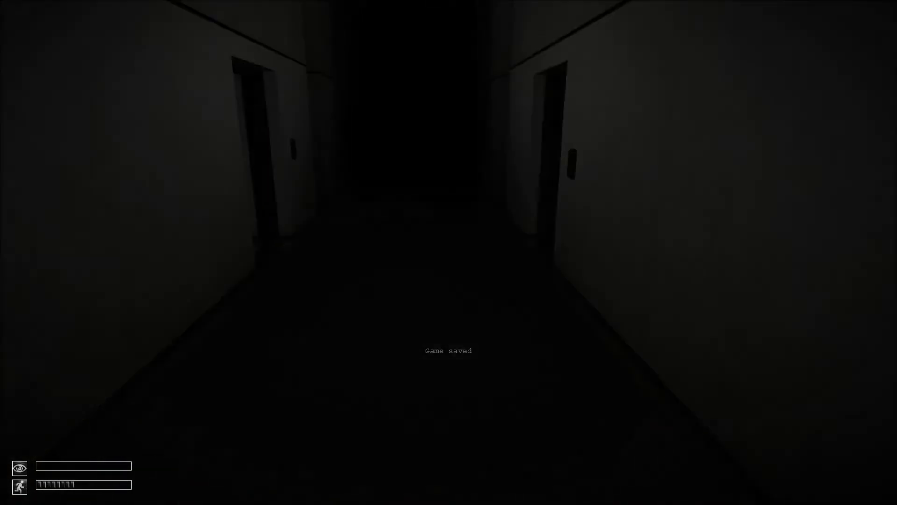
{"action": "key", "text": "w"}
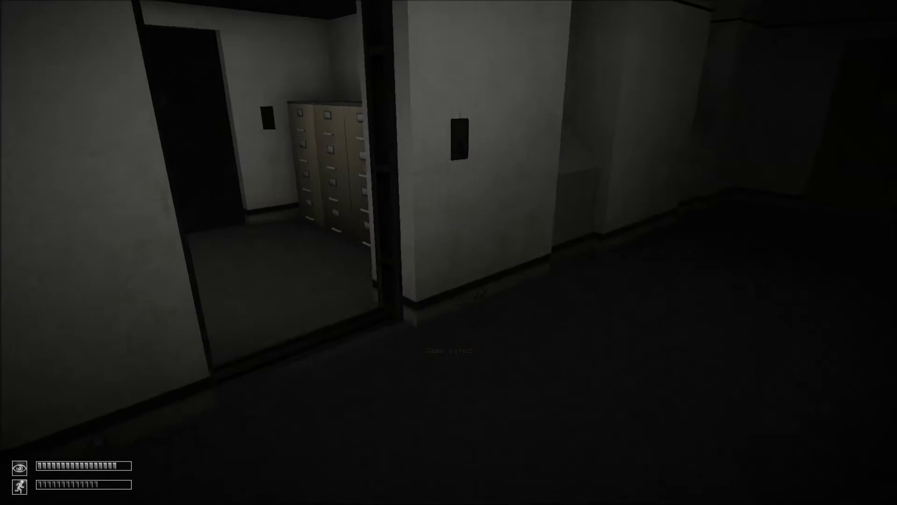
{"action": "key", "text": "w"}
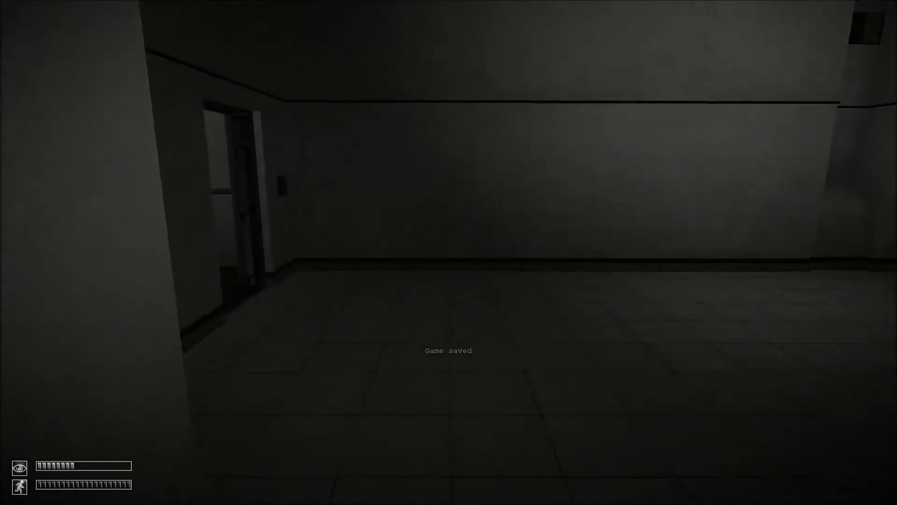
Go through the door, then return via the tiled containment room to the Heavy Containment Zone door.
{"action": "key", "text": "w"}
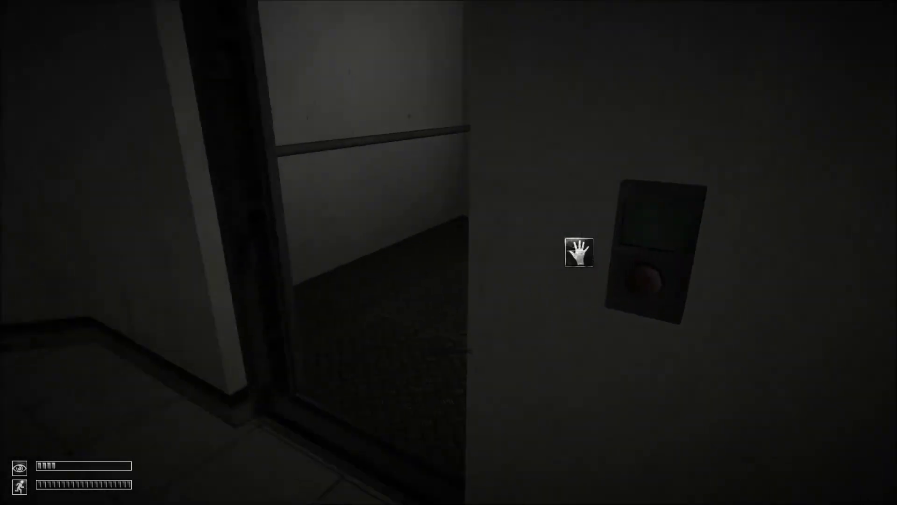
{"action": "left_click", "coordinate": [575, 309]}
{"action": "key", "text": "w"}
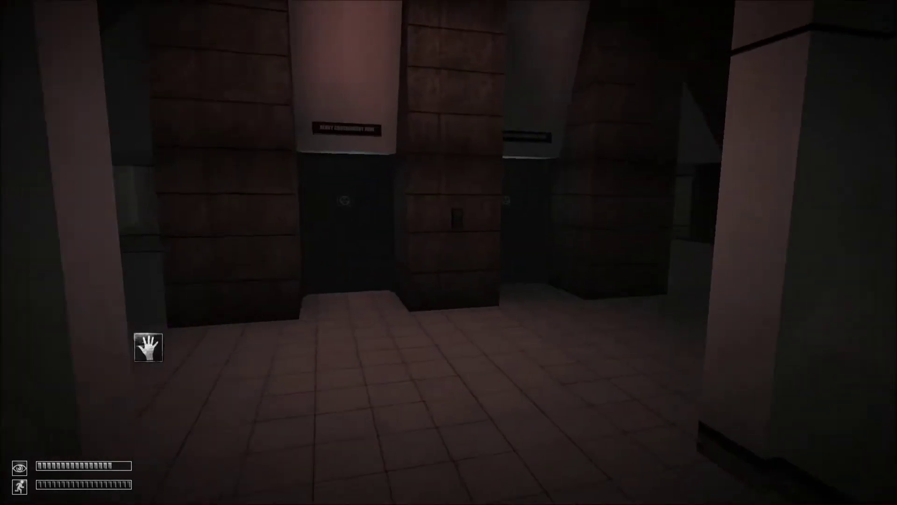
{"action": "key", "text": "w"}
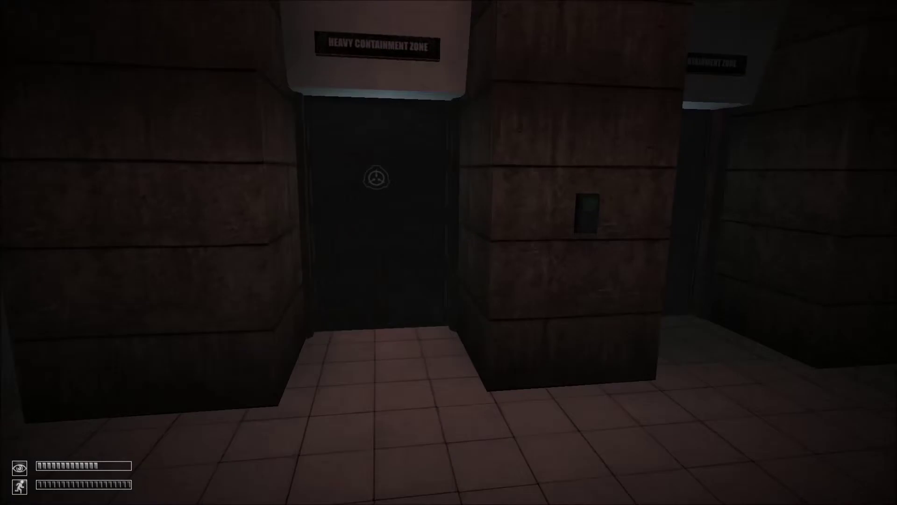
{"action": "key", "text": "w"}
{"action": "key", "text": "F5"}
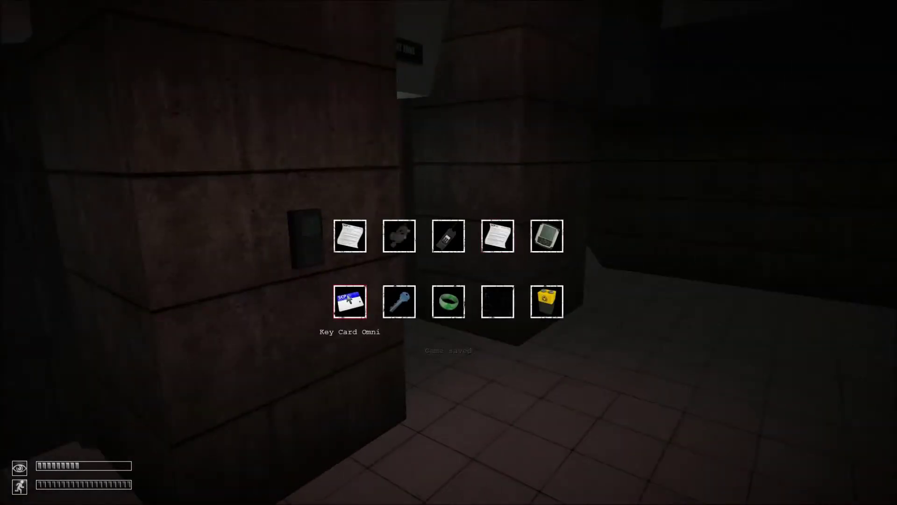
Open the door with Key Card Omni and walk through the dark chair room to the corridor's door panel.
{"action": "left_click", "coordinate": [448, 253]}
{"action": "key", "text": "w"}
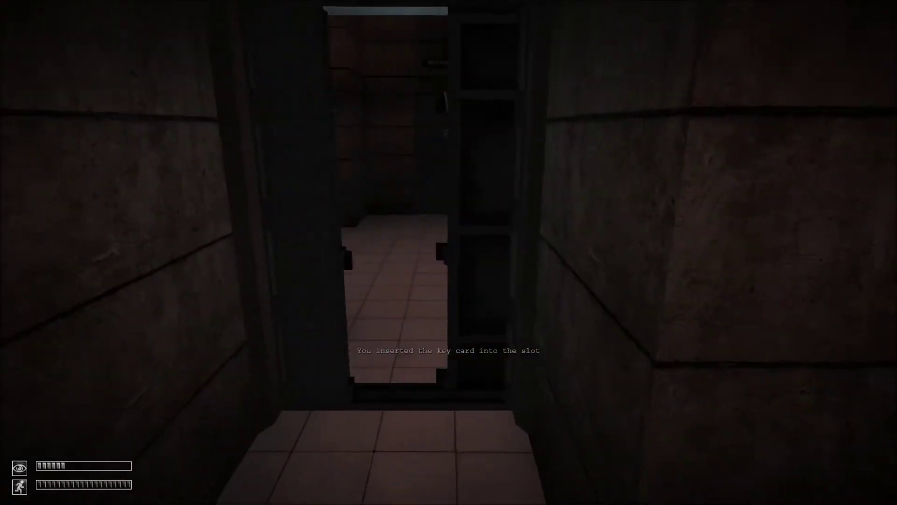
{"action": "key", "text": "w"}
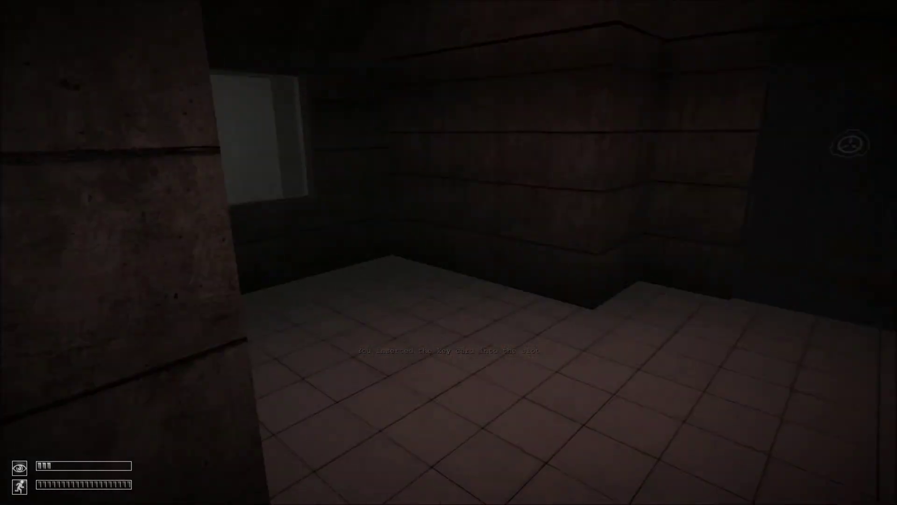
{"action": "key", "text": "w"}
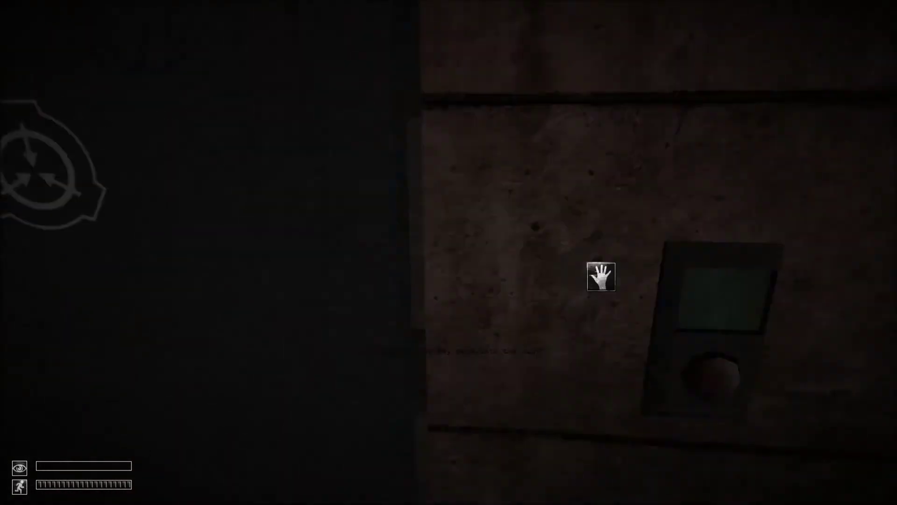
{"action": "left_click", "coordinate": [601, 276]}
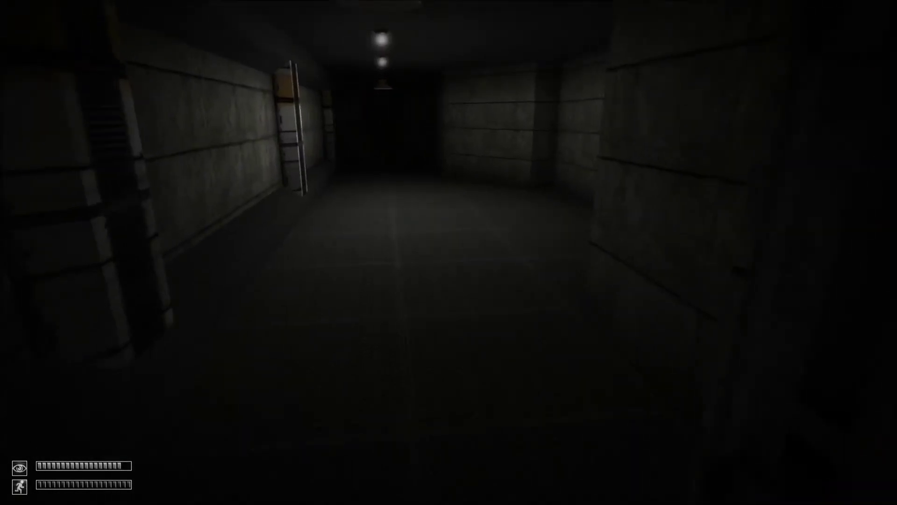
{"action": "key", "text": "w"}
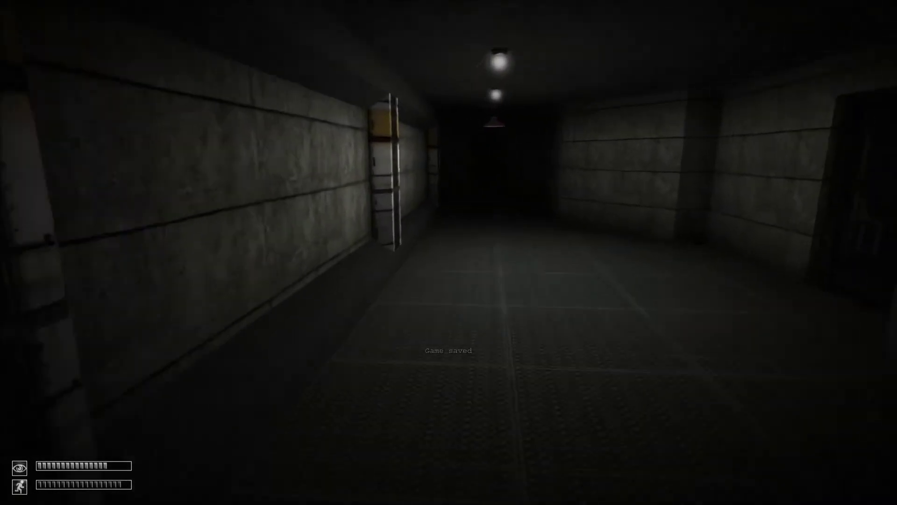
{"action": "key", "text": "w"}
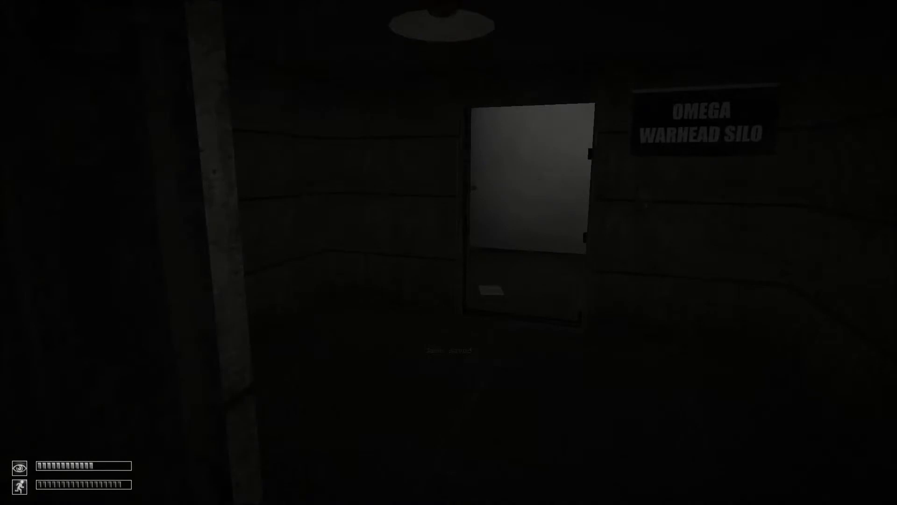
{"action": "key", "text": "w"}
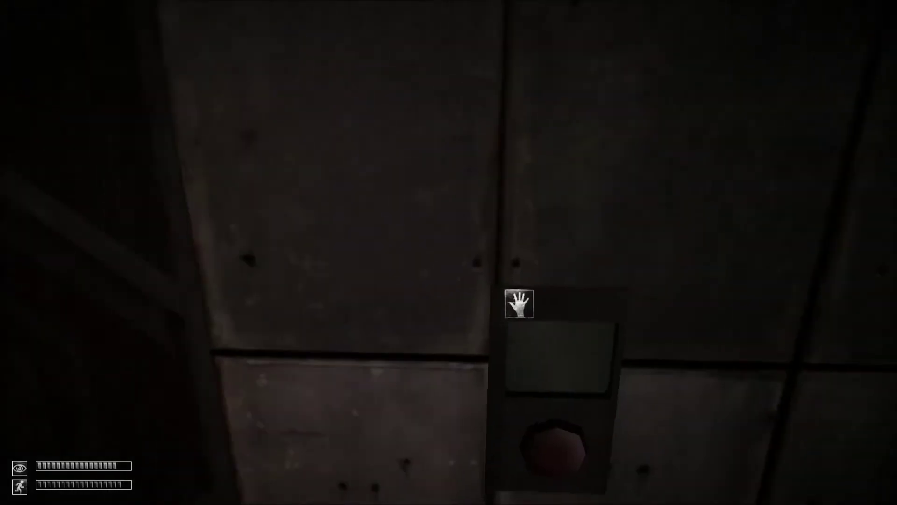
Open the door onto the catwalk, cross it, and follow the tunnel toward the electrical box.
{"action": "left_click", "coordinate": [515, 301]}
{"action": "key", "text": "w"}
{"action": "key", "text": "w"}
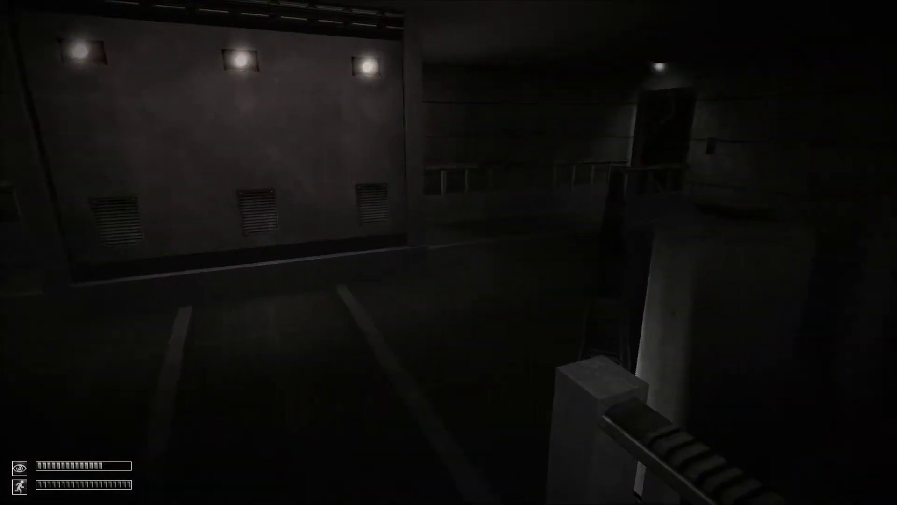
{"action": "key", "text": "w"}
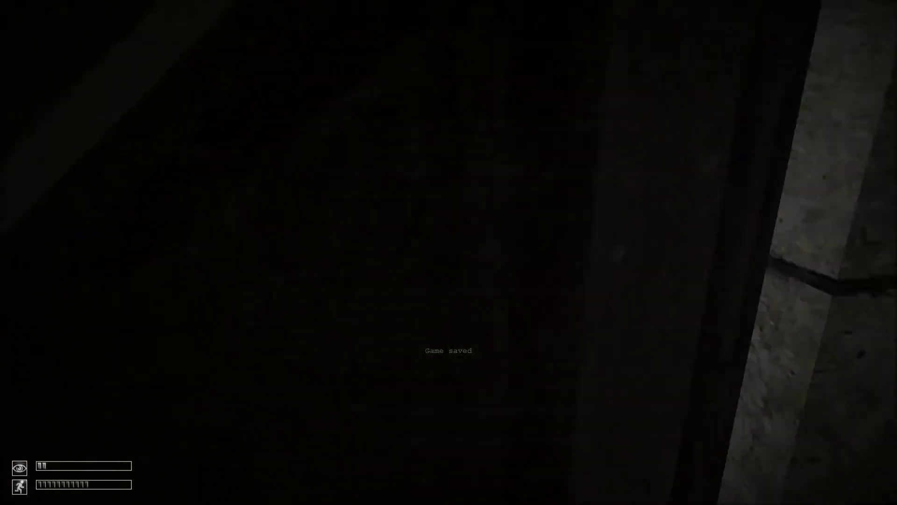
{"action": "key", "text": "w"}
{"action": "key", "text": "w"}
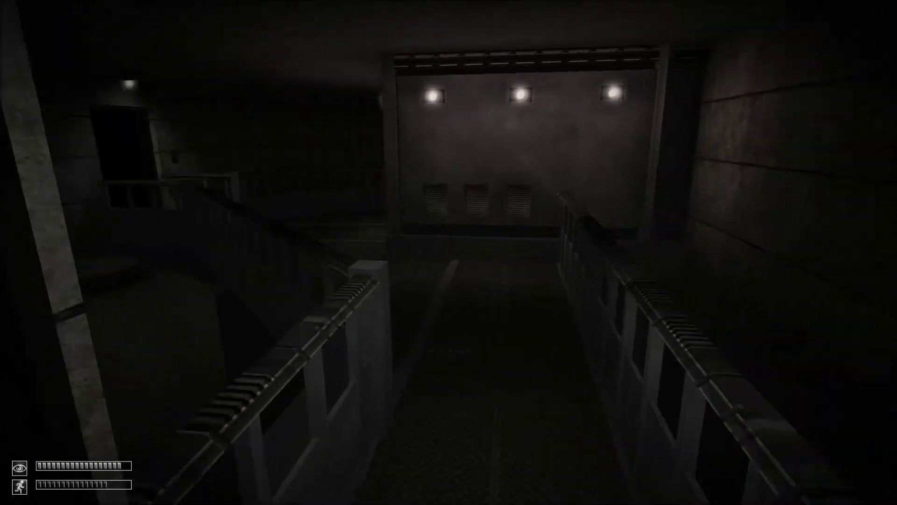
{"action": "key", "text": "w"}
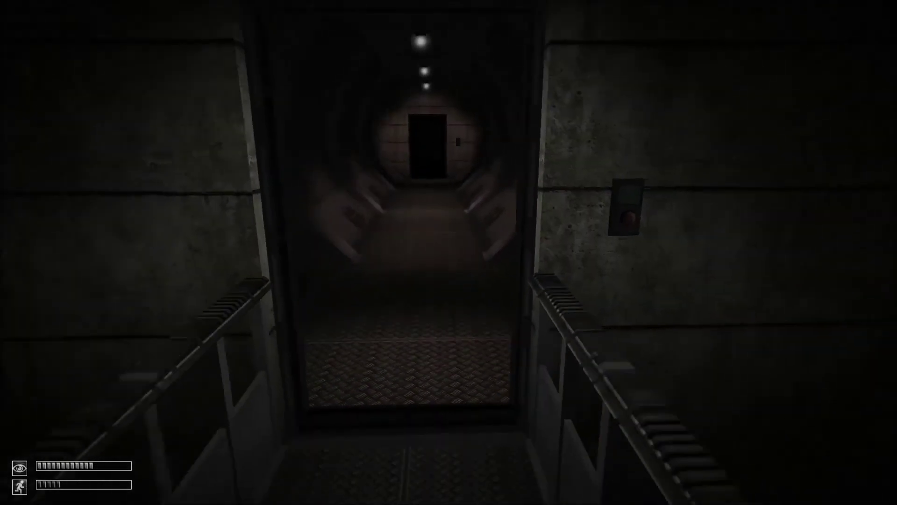
{"action": "key", "text": "w"}
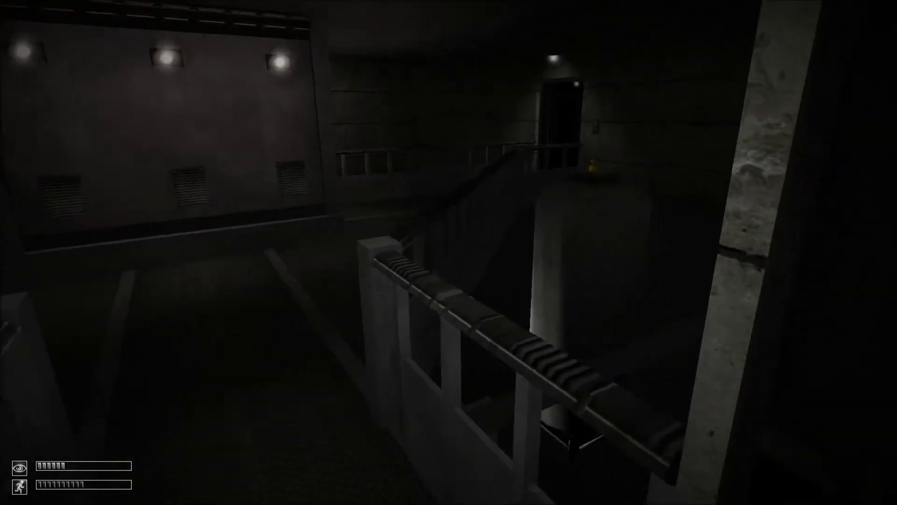
{"action": "key", "text": "w"}
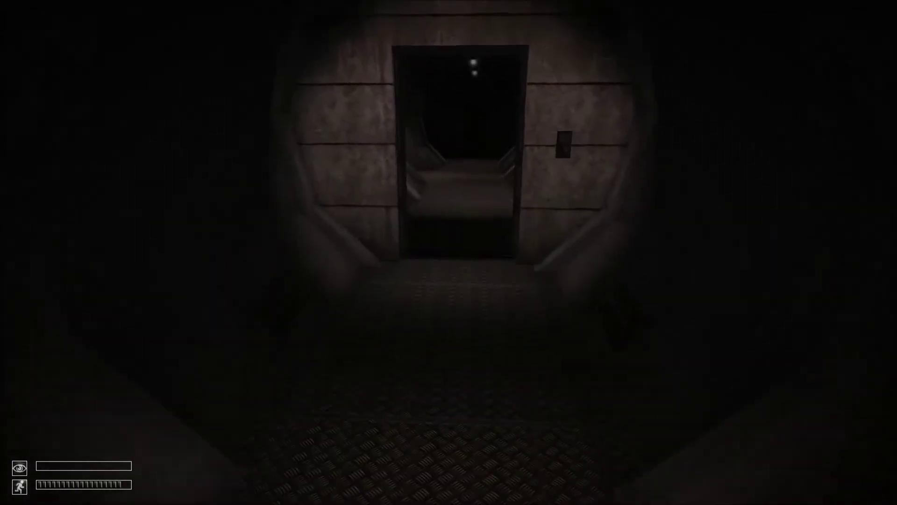
{"action": "key", "text": "w"}
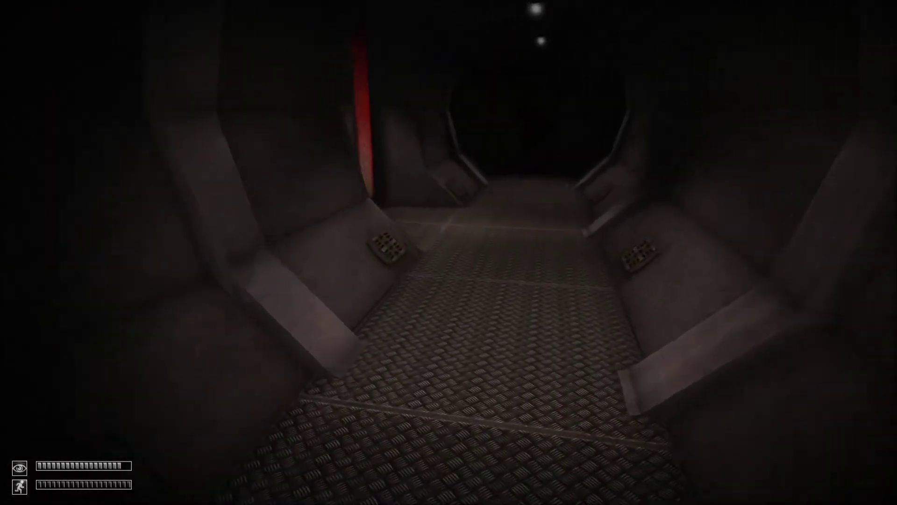
{"action": "key", "text": "w"}
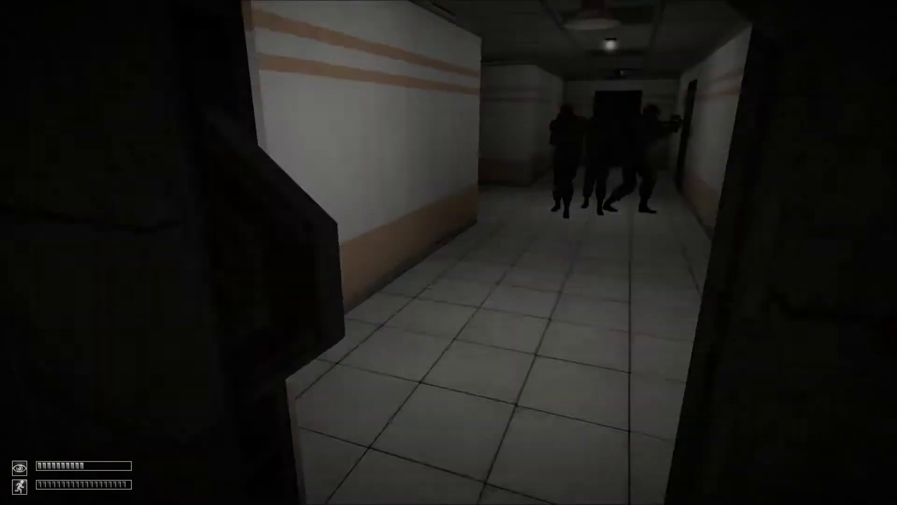
Open the door onto the corridor where the armed guards stand.
{"action": "key", "text": "w"}
{"action": "key", "text": "w"}
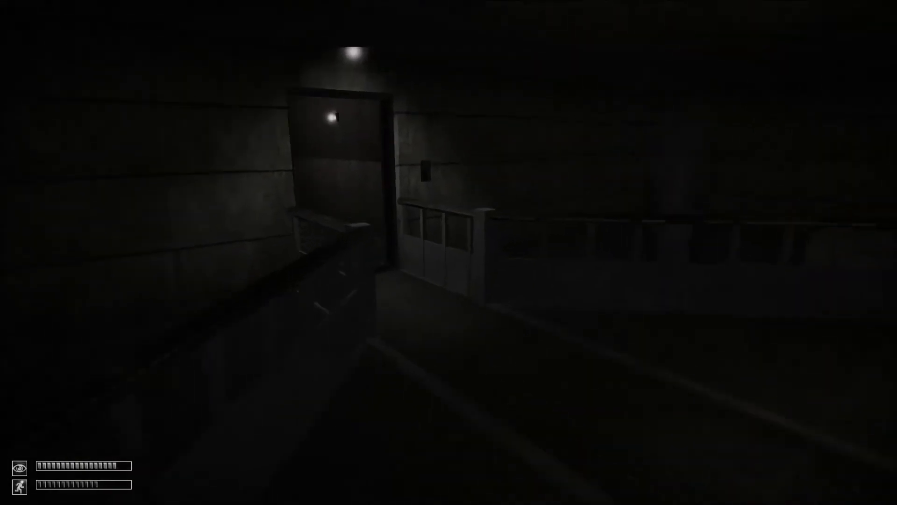
Walk through the chain of corridors and the grated passage onto the catwalk.
{"action": "key", "text": "w"}
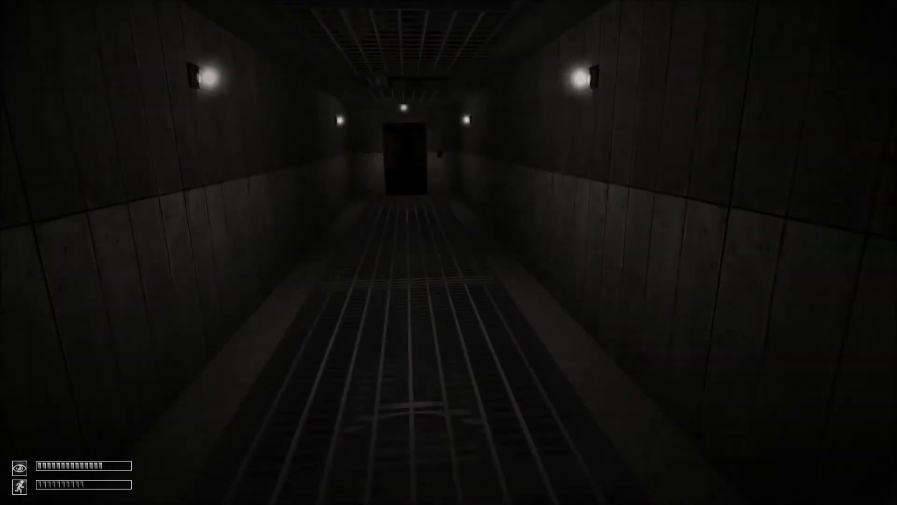
{"action": "key", "text": "w"}
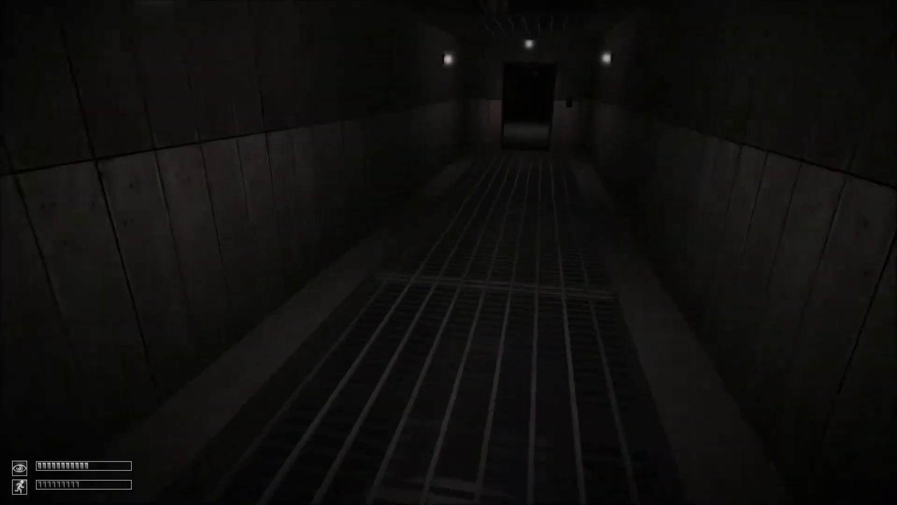
{"action": "key", "text": "w"}
{"action": "key", "text": "w"}
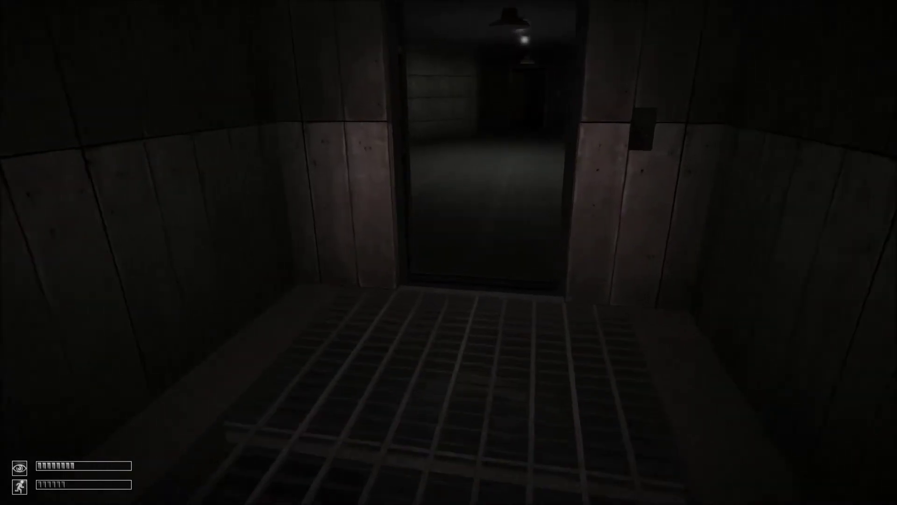
{"action": "key", "text": "w"}
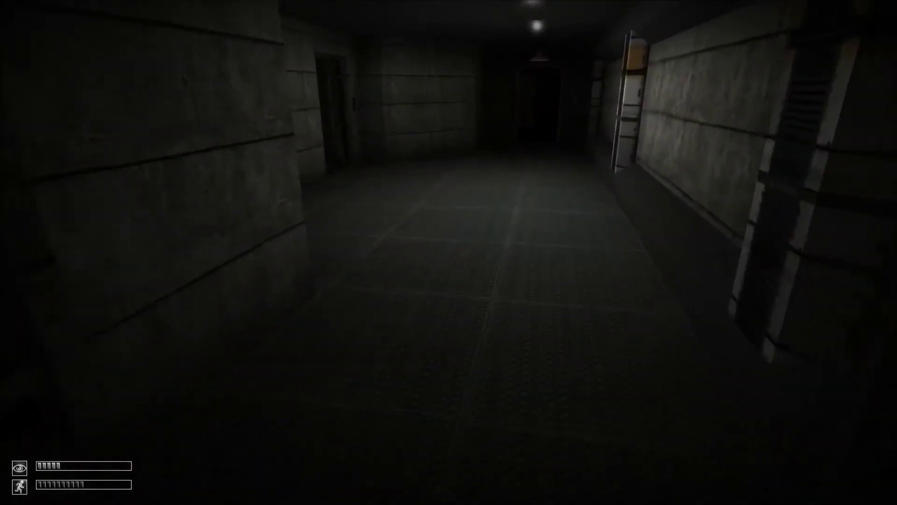
{"action": "key", "text": "w"}
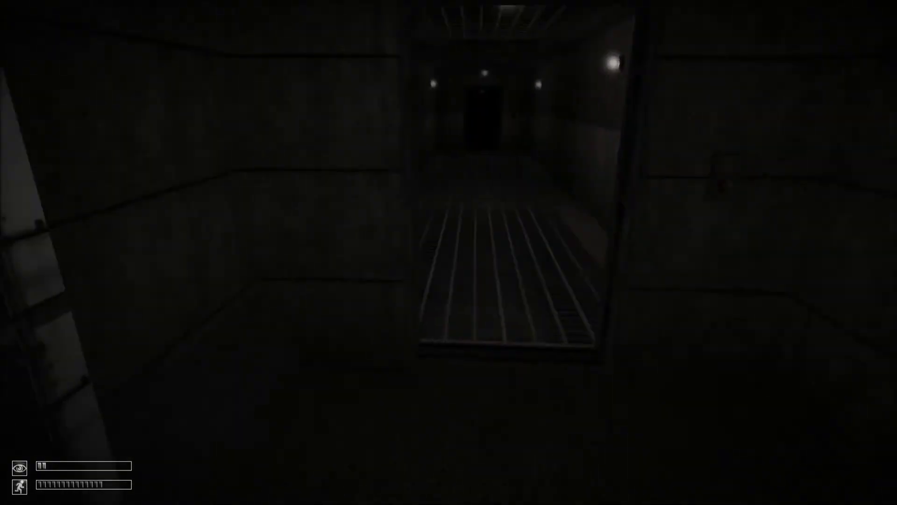
{"action": "key", "text": "w"}
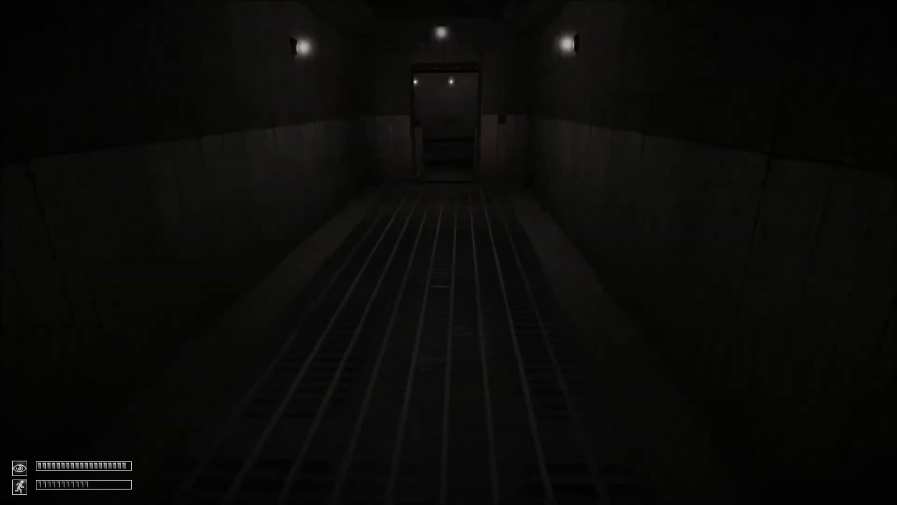
{"action": "key", "text": "w"}
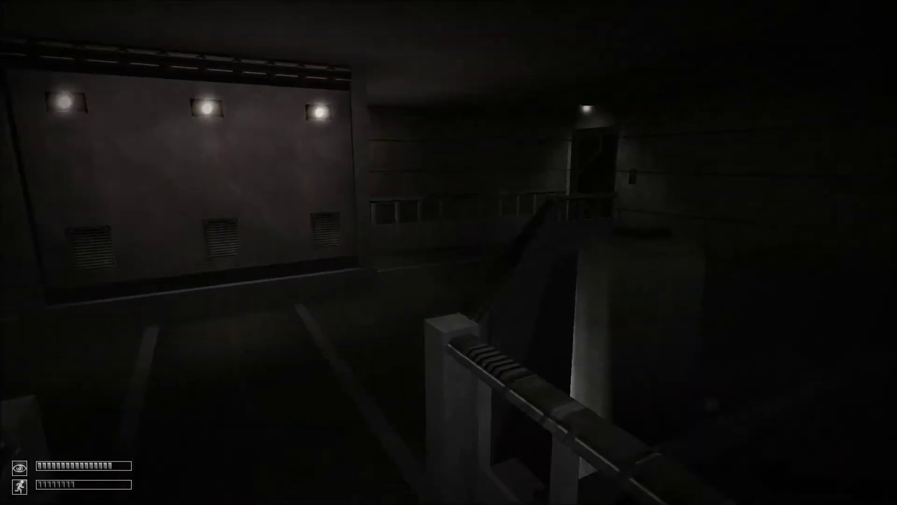
{"action": "key", "text": "w"}
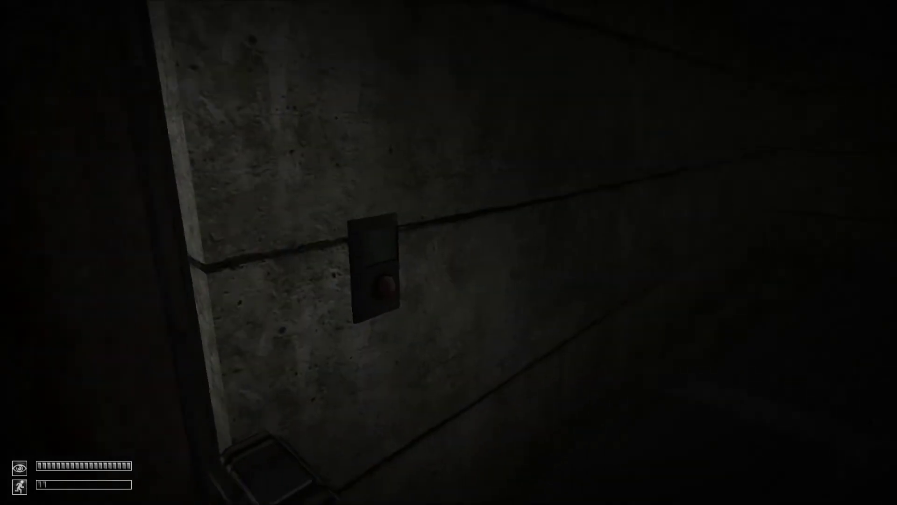
Cross the catwalk, quicksave, and open the doorway's button to face the dim hallway.
{"action": "key", "text": "w"}
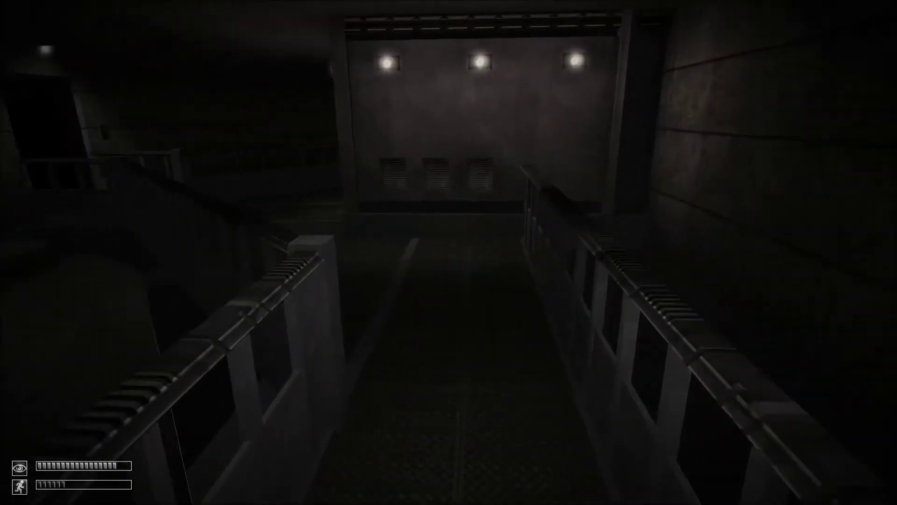
{"action": "key", "text": "w"}
{"action": "key", "text": "F5"}
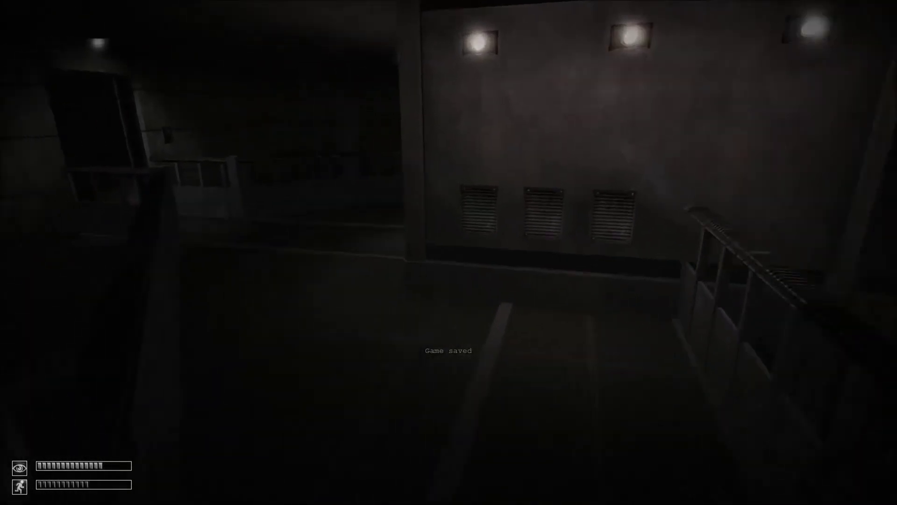
{"action": "key", "text": "w"}
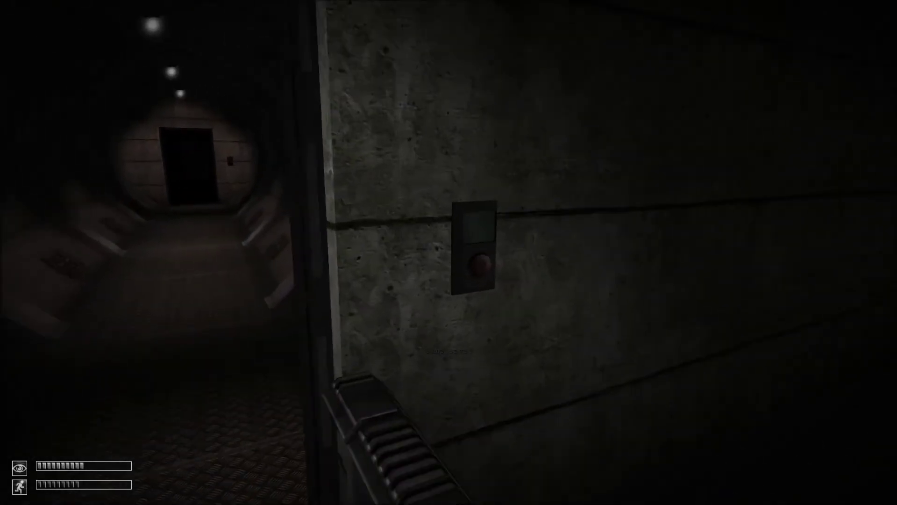
{"action": "key", "text": "w"}
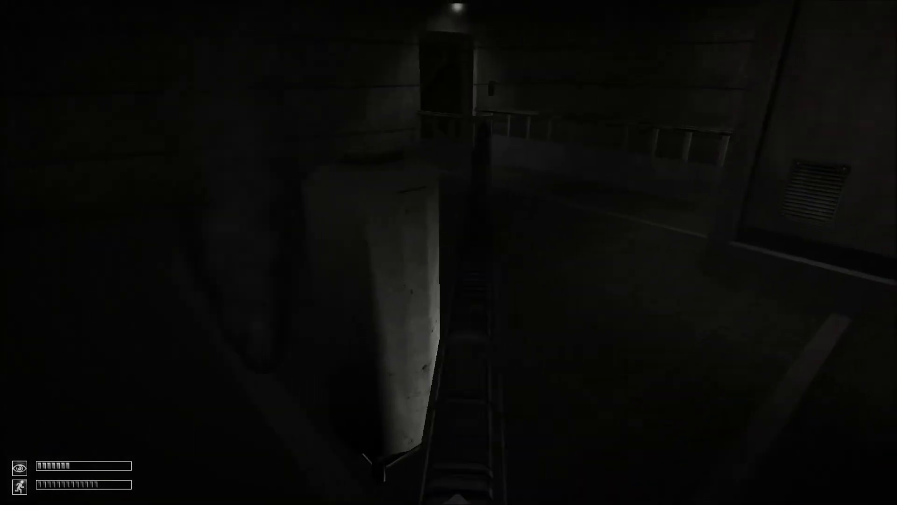
{"action": "key", "text": "w"}
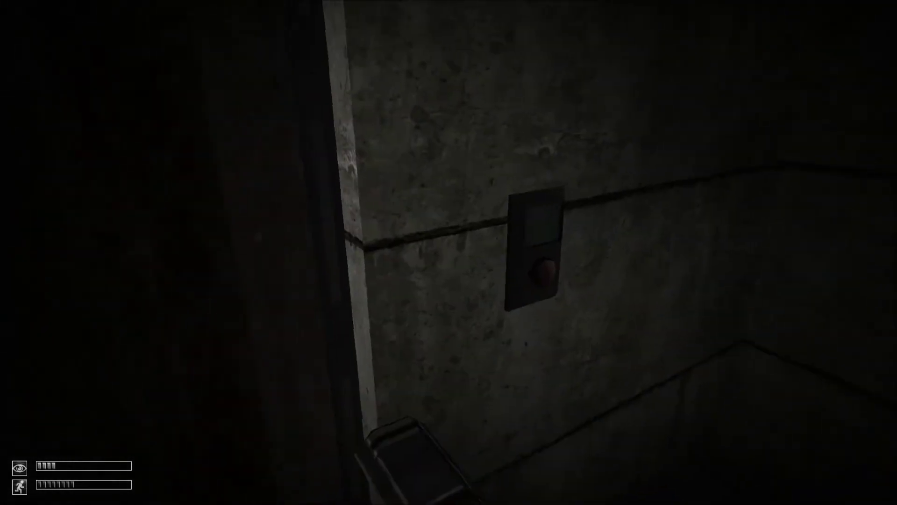
{"action": "left_click", "coordinate": [449, 252]}
{"action": "key", "text": "w"}
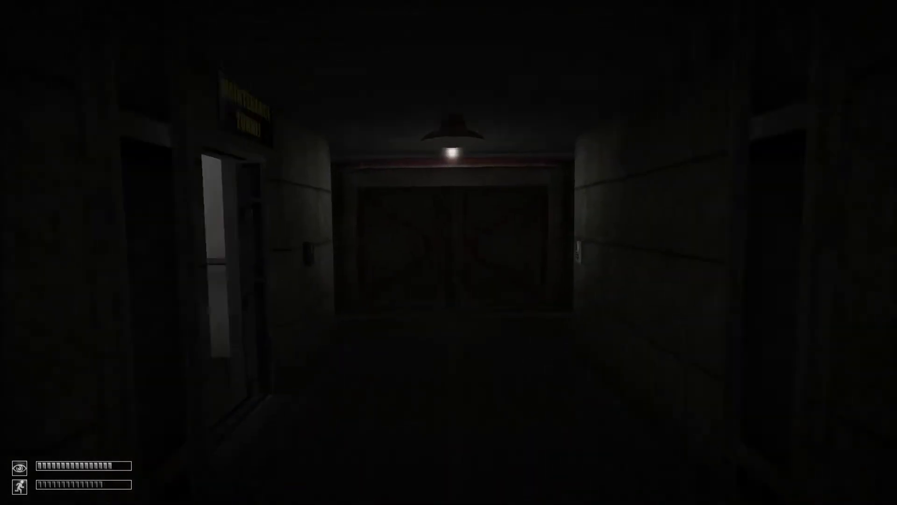
{"action": "key", "text": "w"}
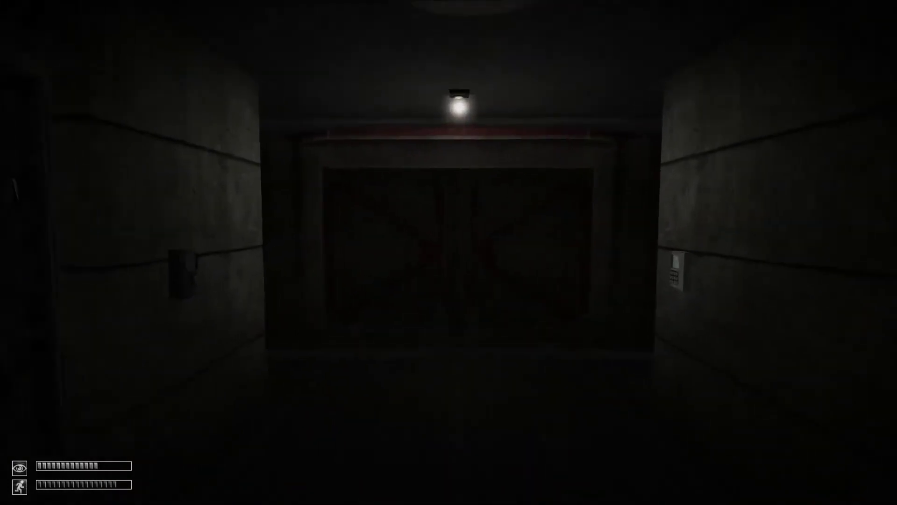
Quicksave at the large double door and bring up the keypad's access-code entry.
{"action": "key", "text": "F5"}
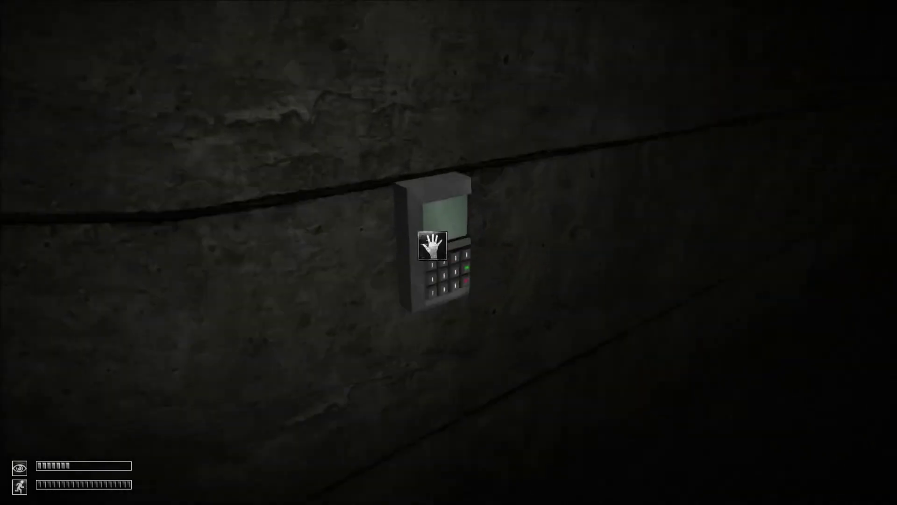
{"action": "left_click", "coordinate": [430, 251]}
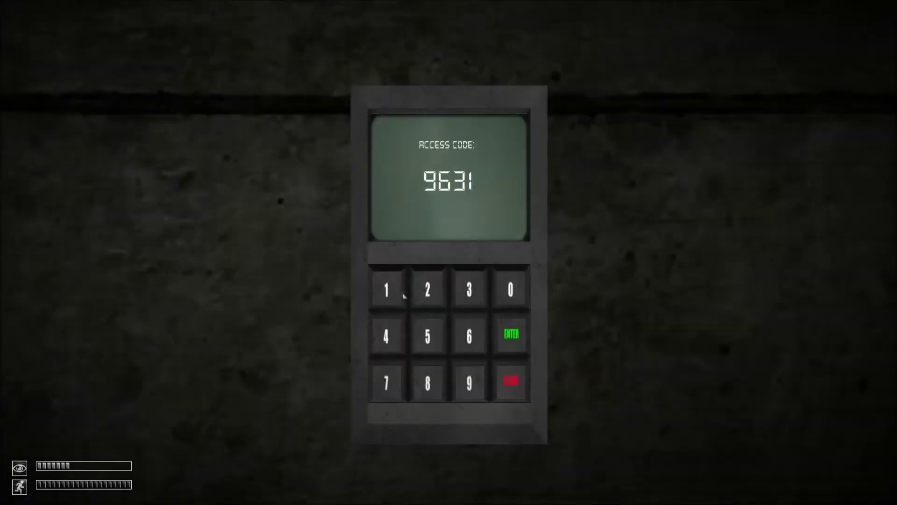
Close the pause menu and turn away from the locked Maintenance Tunnel keypad.
{"action": "key", "text": "Escape"}
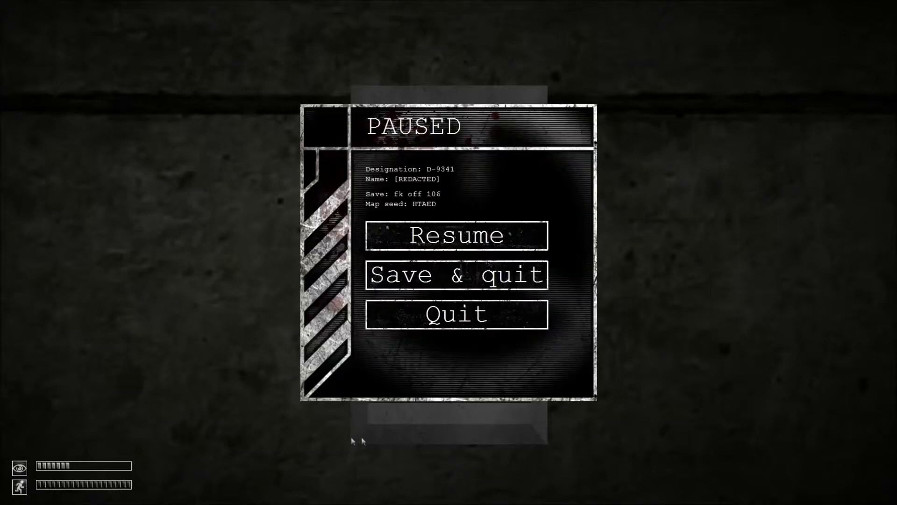
{"action": "key", "text": "Escape"}
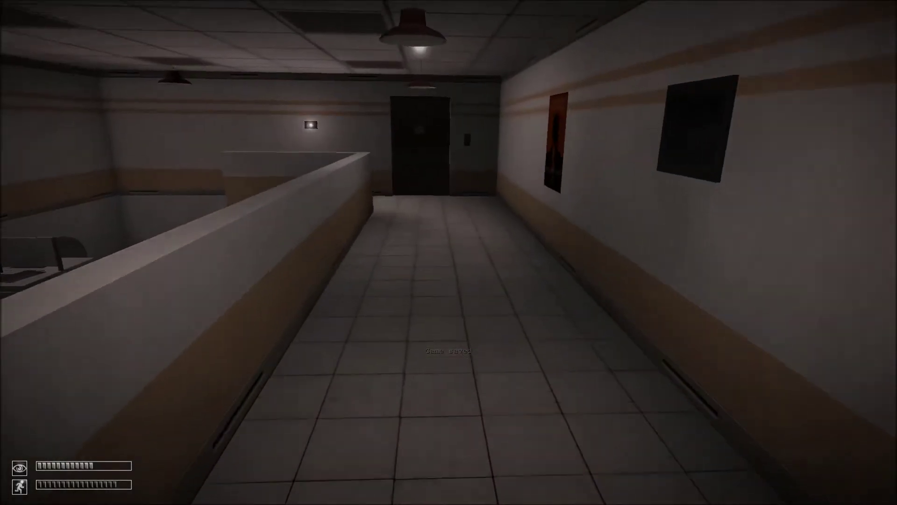
Open the corridor door with its wall button and head down the stairwell.
{"action": "key", "text": "w"}
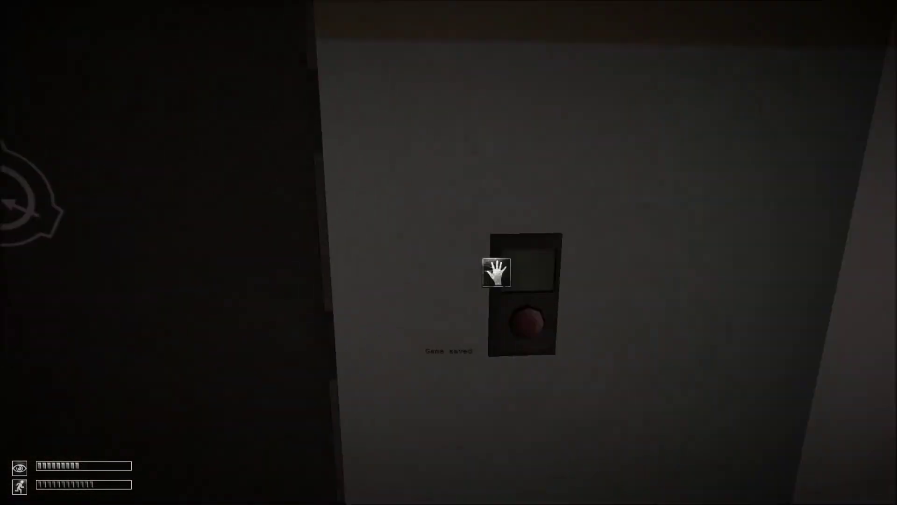
{"action": "left_click", "coordinate": [497, 271]}
{"action": "key", "text": "w"}
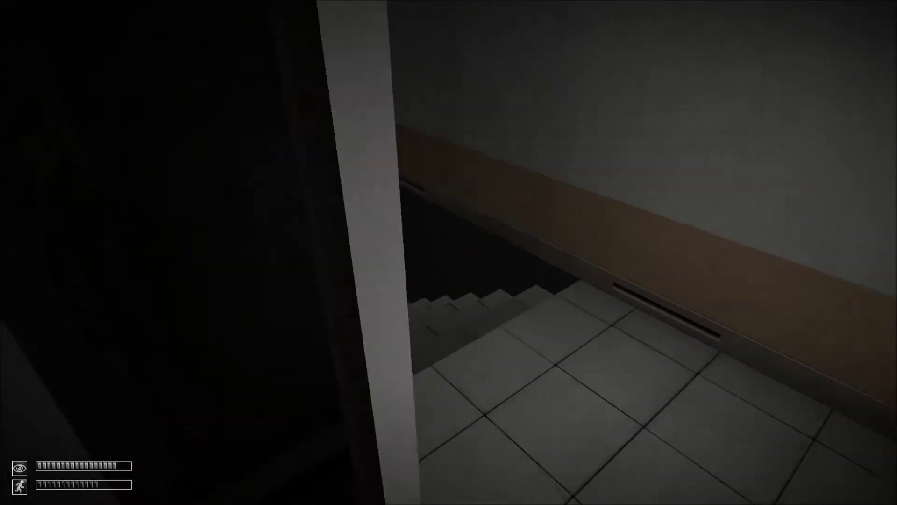
Walk the long corridor past the office partition into the dark area beside the pillar.
{"action": "key", "text": "w"}
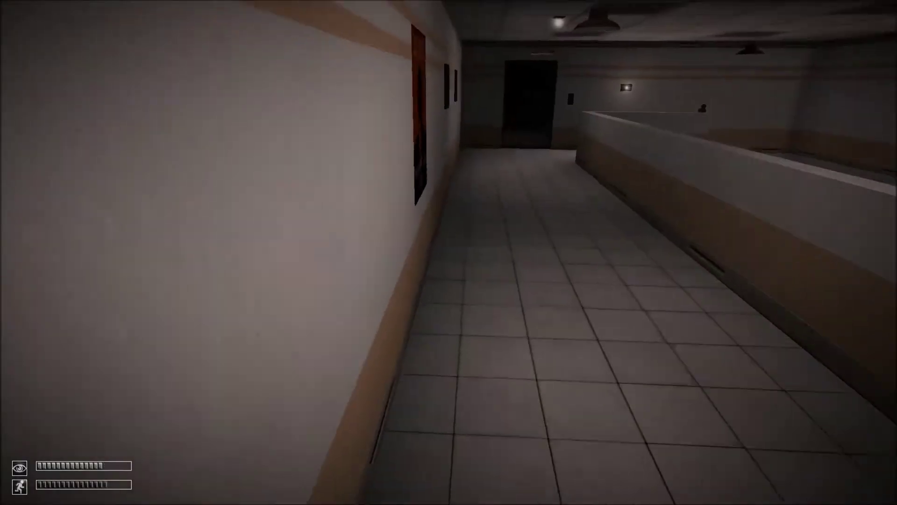
{"action": "key", "text": "w"}
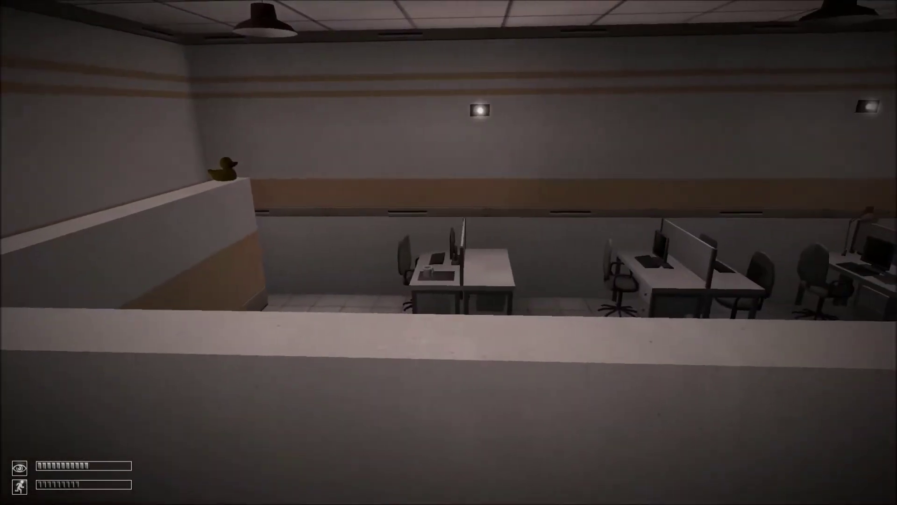
{"action": "key", "text": "w"}
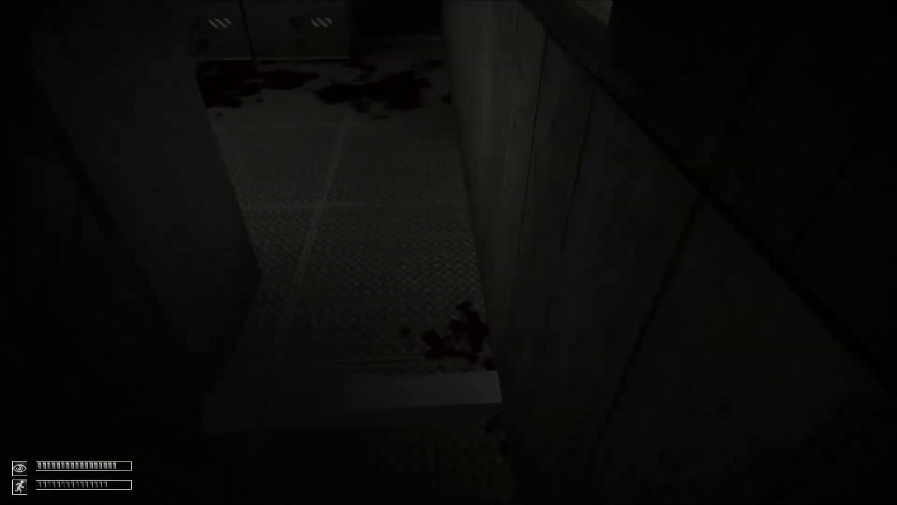
{"action": "key", "text": "w"}
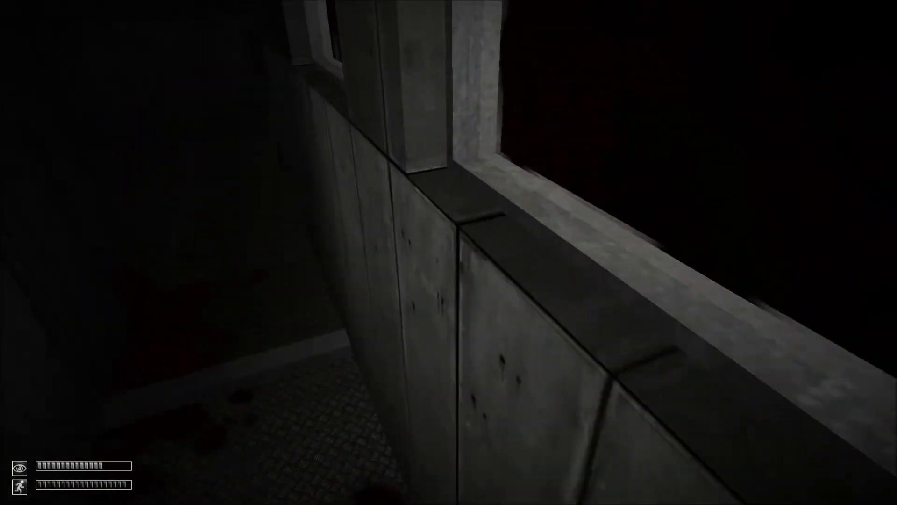
{"action": "key", "text": "w"}
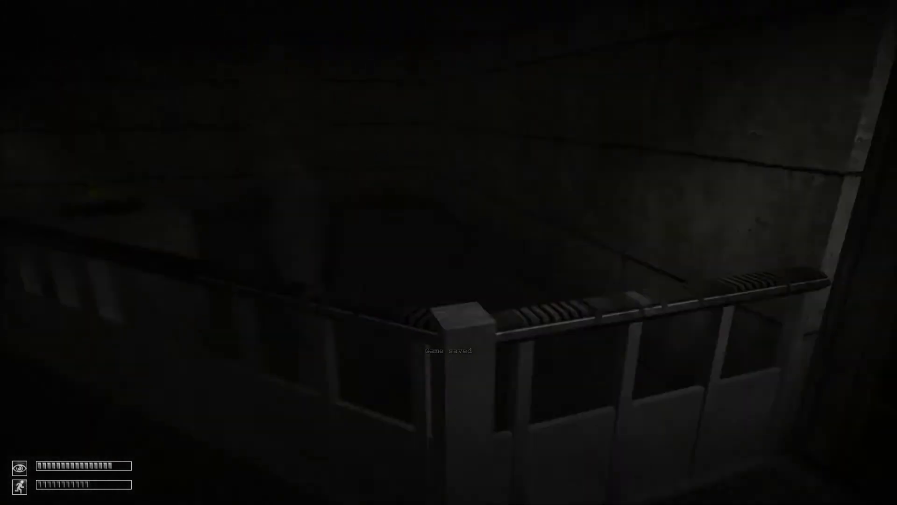
{"action": "key", "text": "w"}
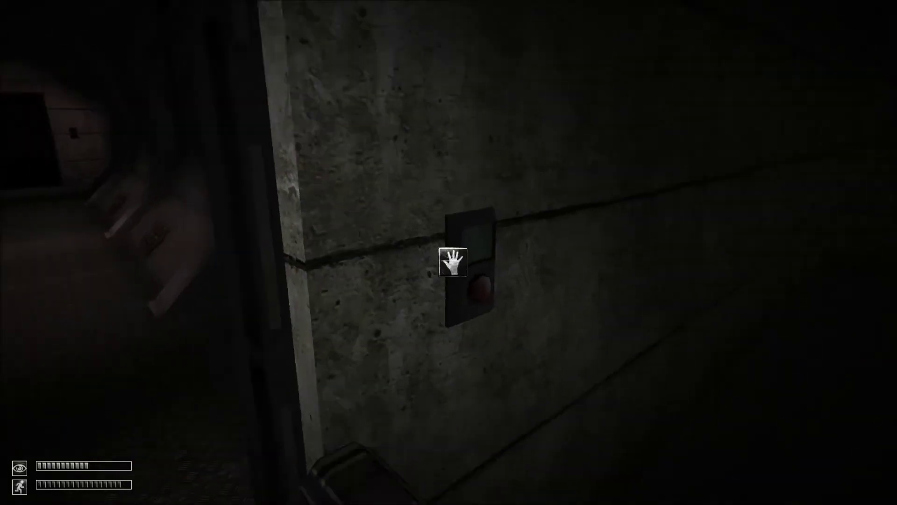
Press the doorway's wall button and follow the railed corridor through doorways into the tiled corridor.
{"action": "left_click", "coordinate": [449, 253]}
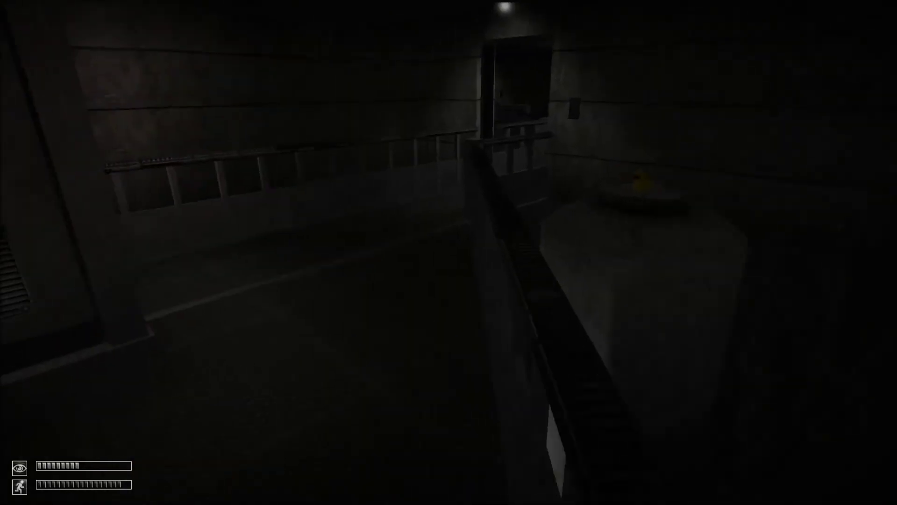
{"action": "key", "text": "w"}
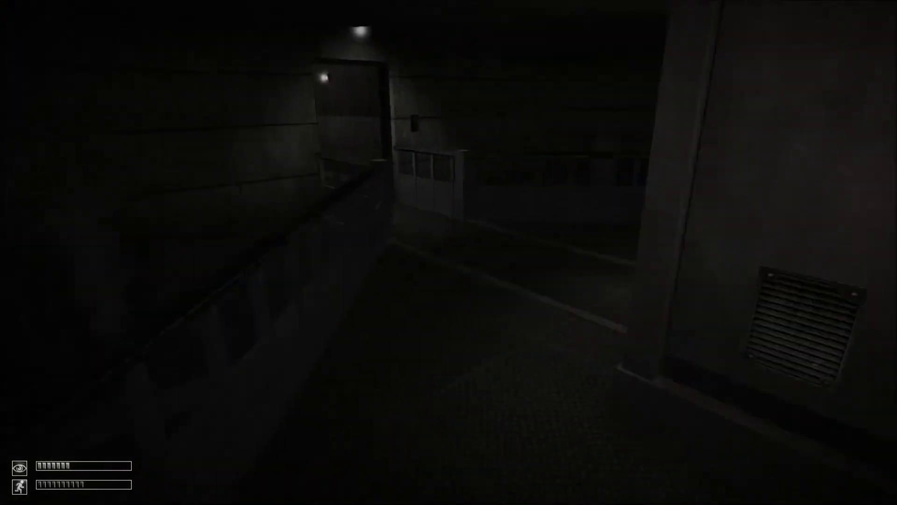
{"action": "key", "text": "w"}
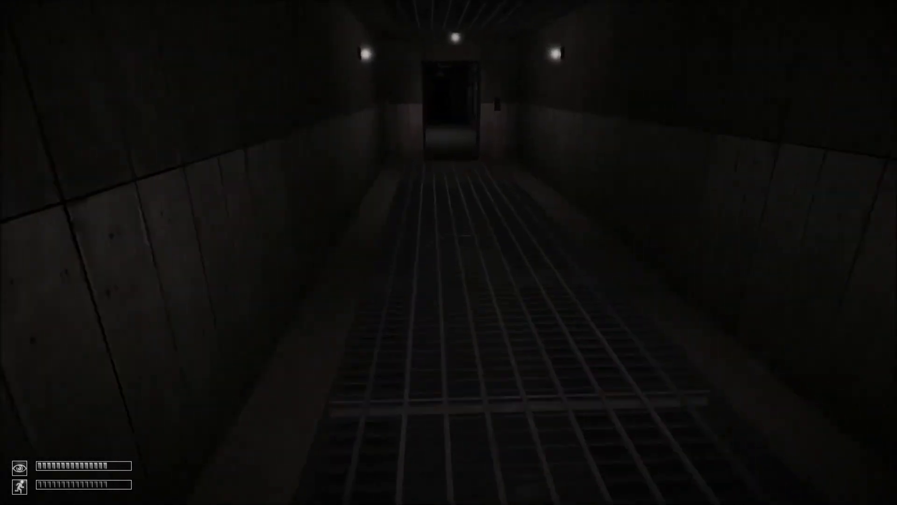
{"action": "key", "text": "w"}
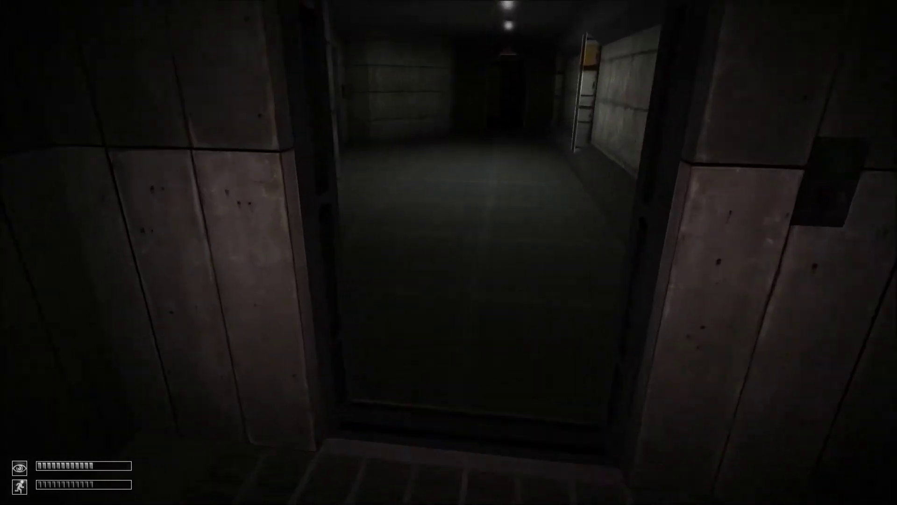
{"action": "key", "text": "w"}
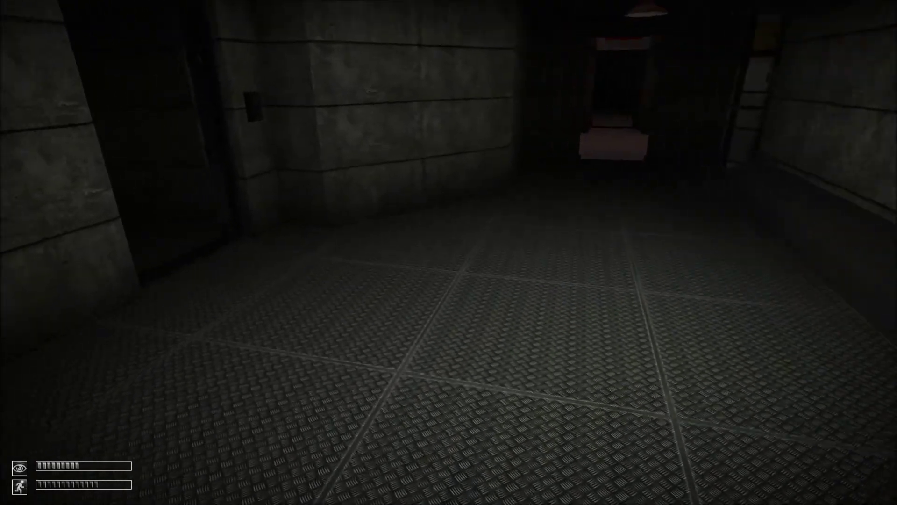
{"action": "key", "text": "w"}
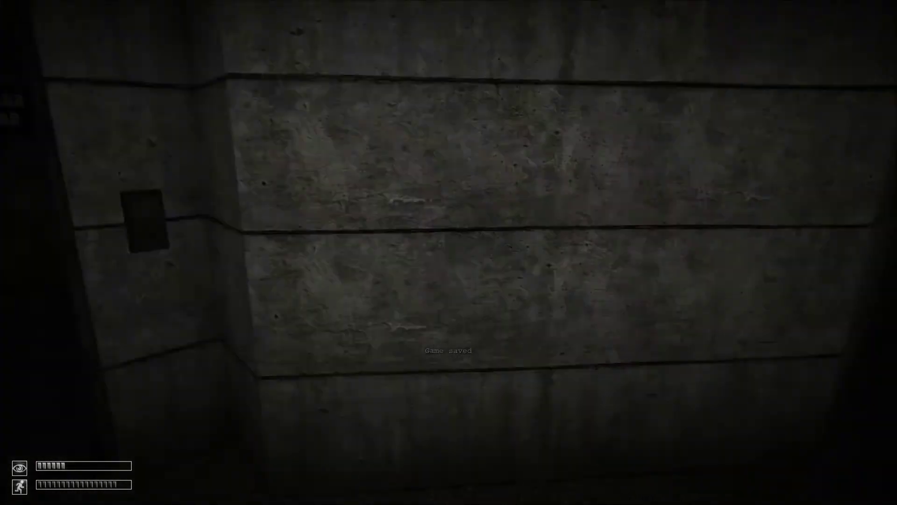
{"action": "key", "text": "w"}
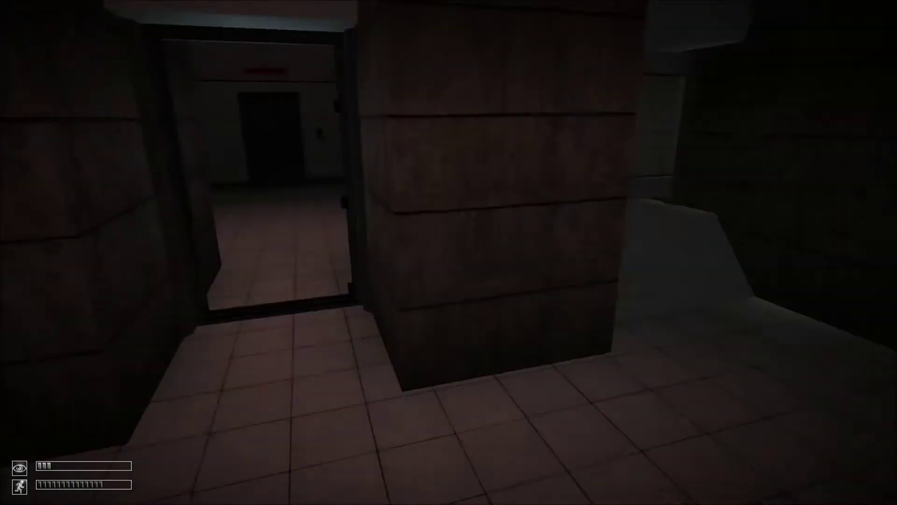
Walk down the tiled corridor and open the SCP emblem door.
{"action": "key", "text": "w"}
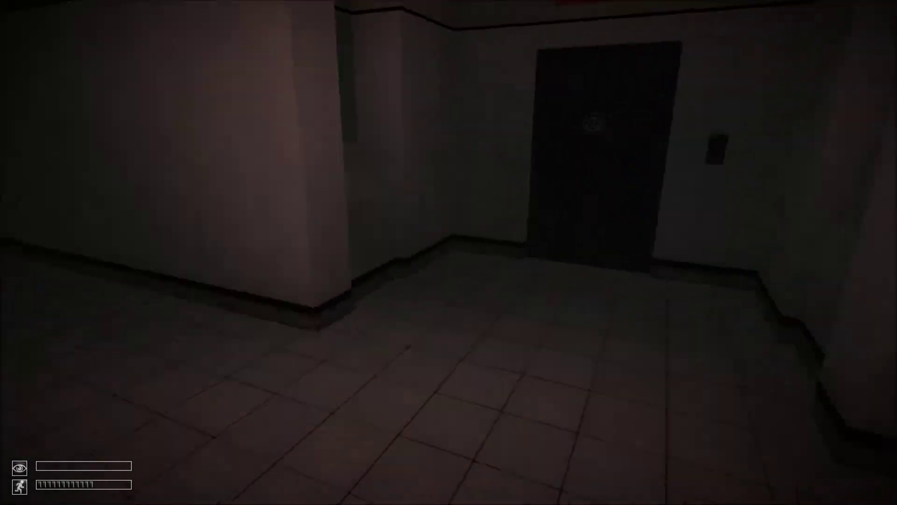
{"action": "key", "text": "w"}
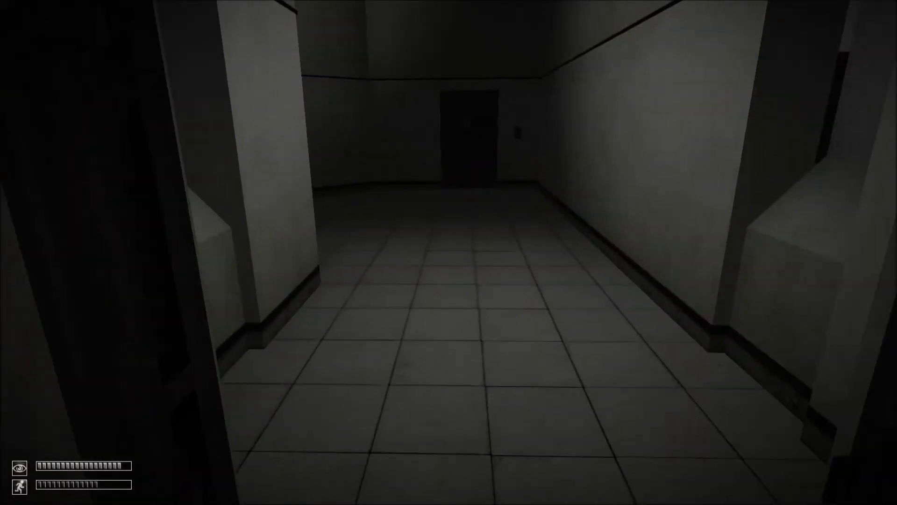
{"action": "key", "text": "w"}
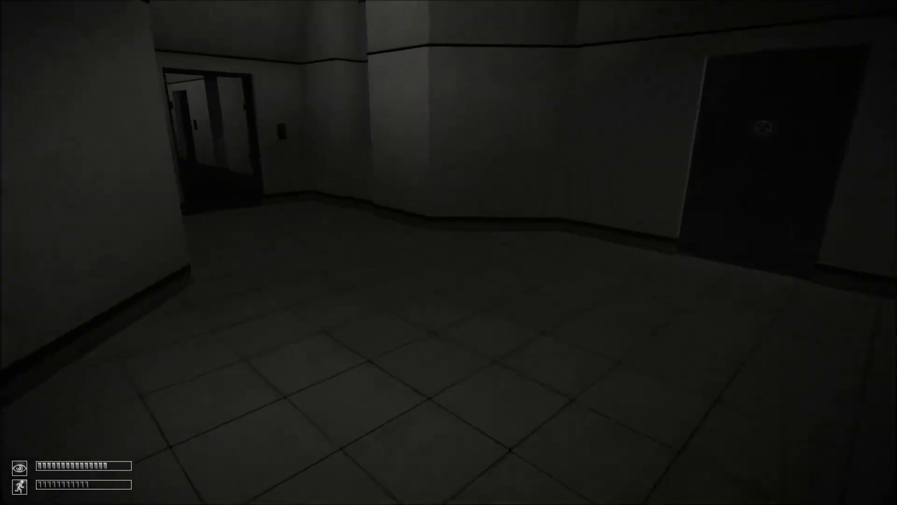
{"action": "key", "text": "w"}
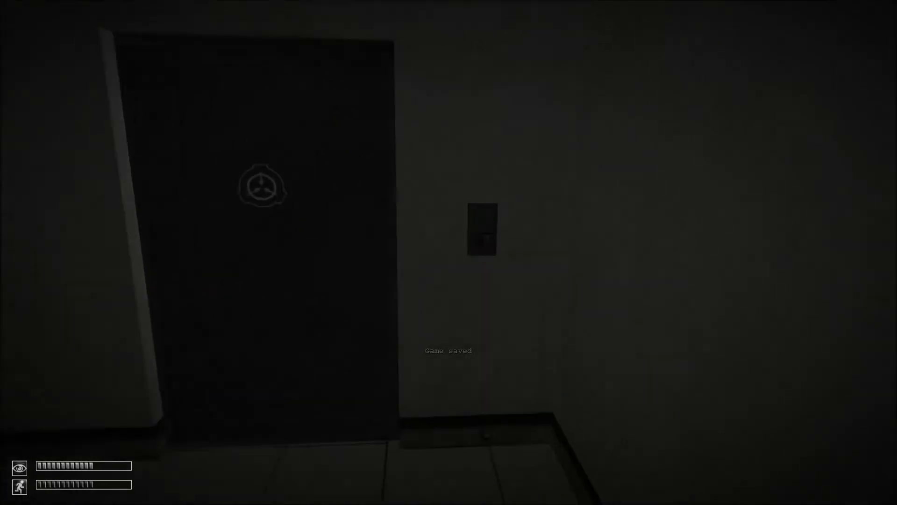
{"action": "left_click", "coordinate": [449, 252]}
Run past the keypad, cross the storage room, and reach the dark corridor of doors.
{"action": "key", "text": "w"}
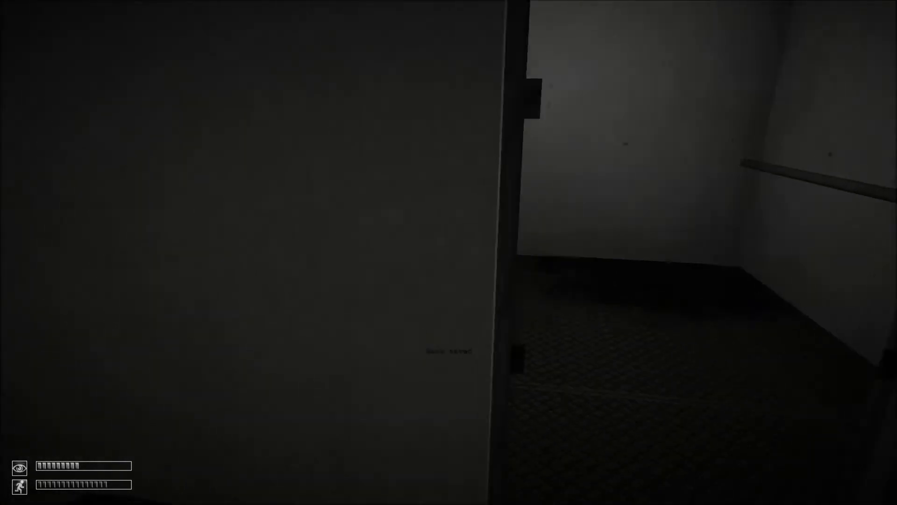
{"action": "key", "text": "w"}
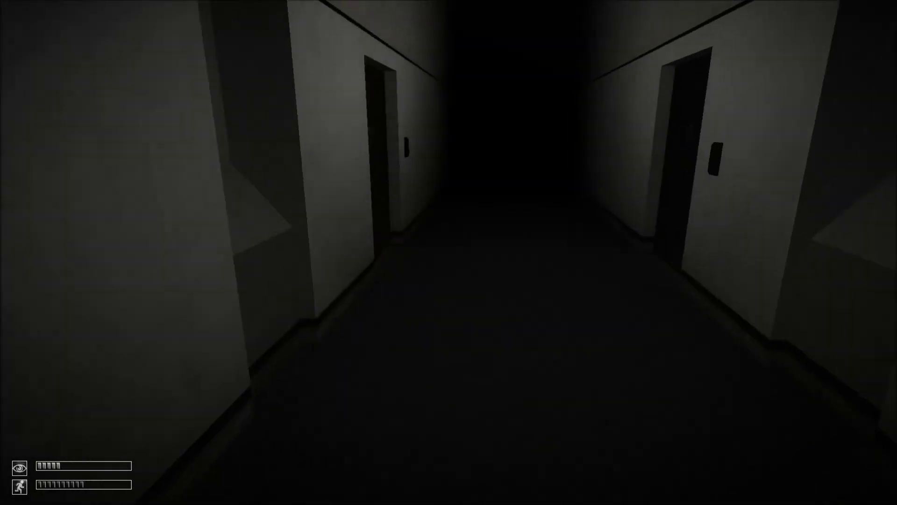
{"action": "key", "text": "w"}
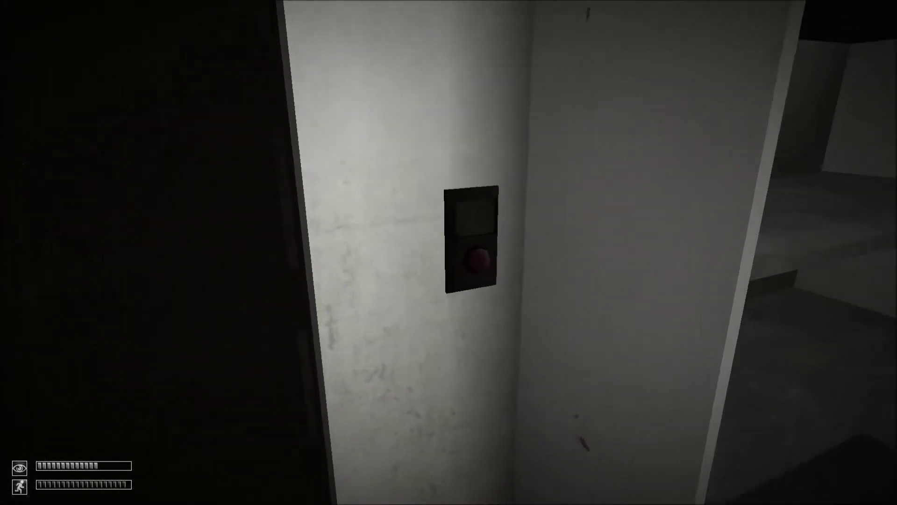
{"action": "key", "text": "w"}
{"action": "key", "text": "w"}
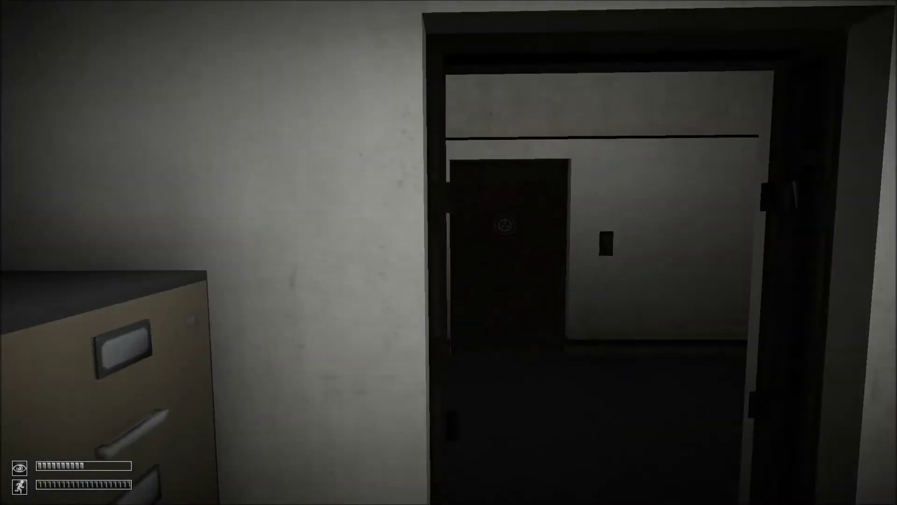
{"action": "key", "text": "w"}
{"action": "key", "text": "w"}
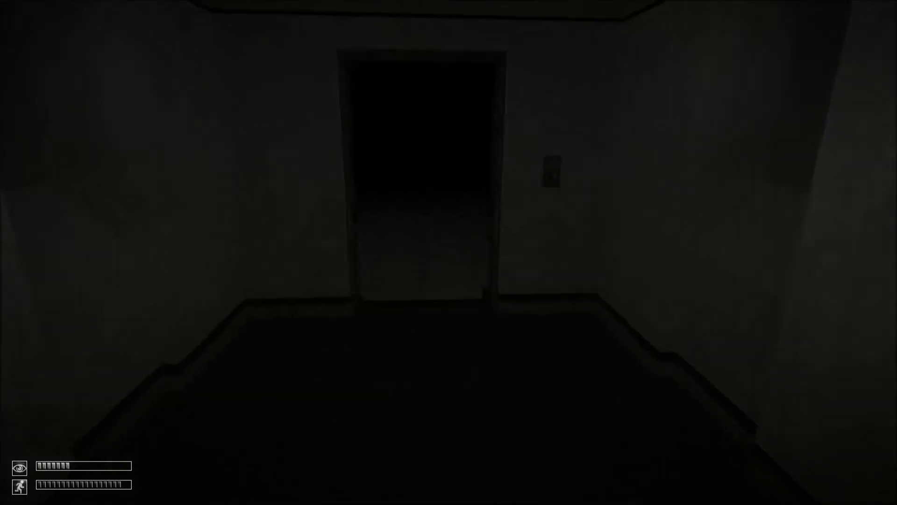
{"action": "key", "text": "w"}
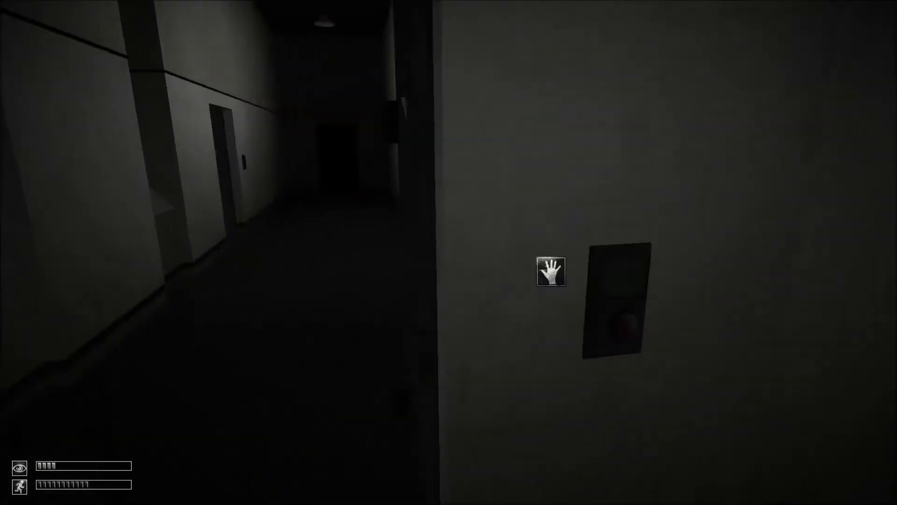
{"action": "key", "text": "w"}
{"action": "key", "text": "w"}
{"action": "key", "text": "w"}
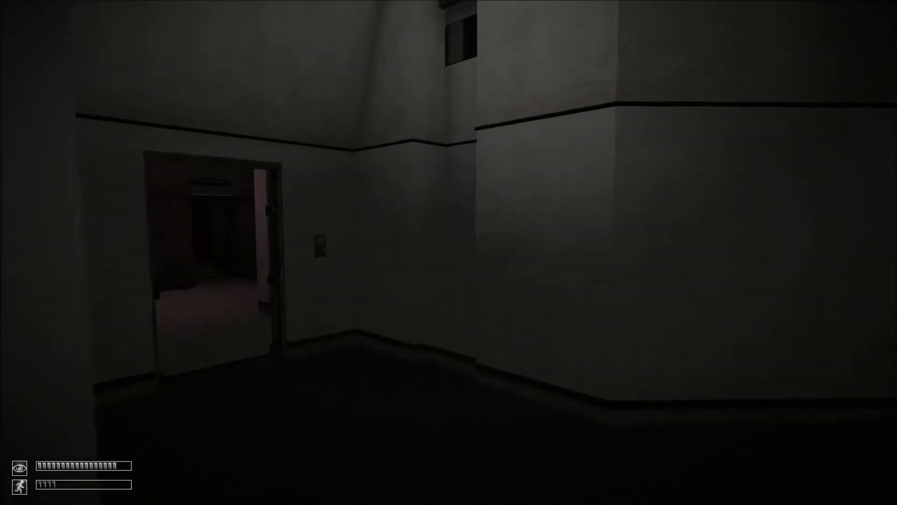
Quicksave, look around the room, and walk up to the door beside the vent.
{"action": "key", "text": "F5"}
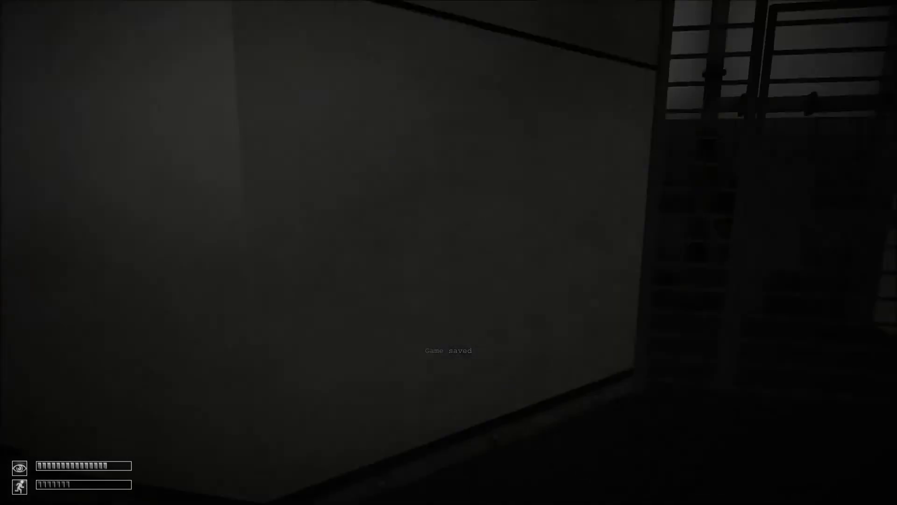
{"action": "key", "text": "w"}
{"action": "key", "text": "w"}
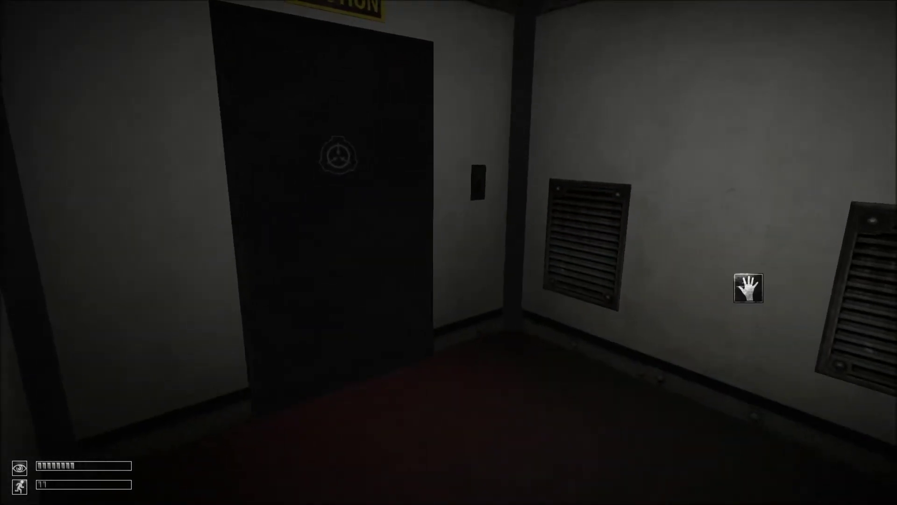
{"action": "key", "text": "w"}
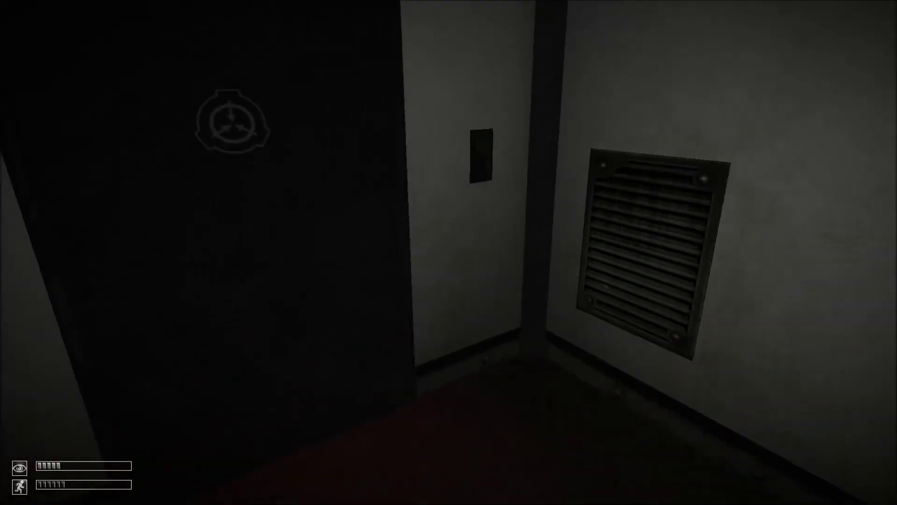
{"action": "key", "text": "w"}
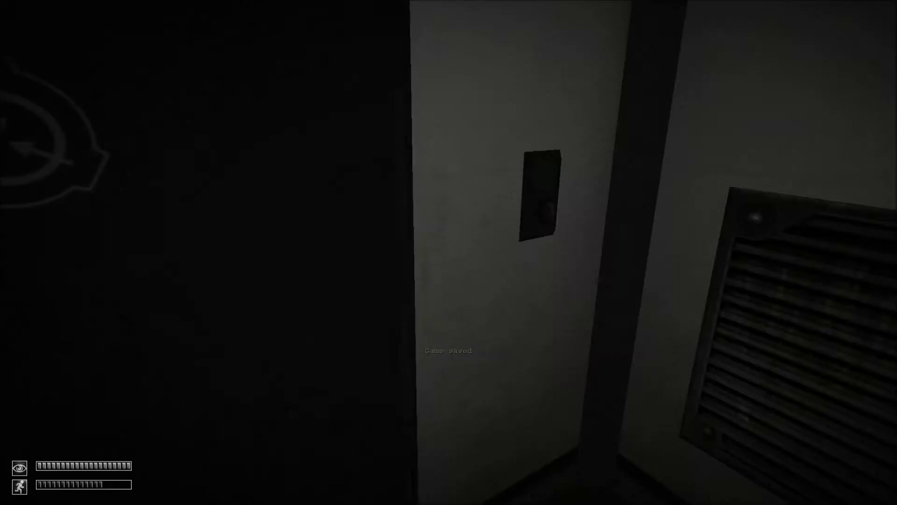
Pass through the red-lit corridor and white room, then open the door onto the dark corridor.
{"action": "key", "text": "w"}
{"action": "key", "text": "w"}
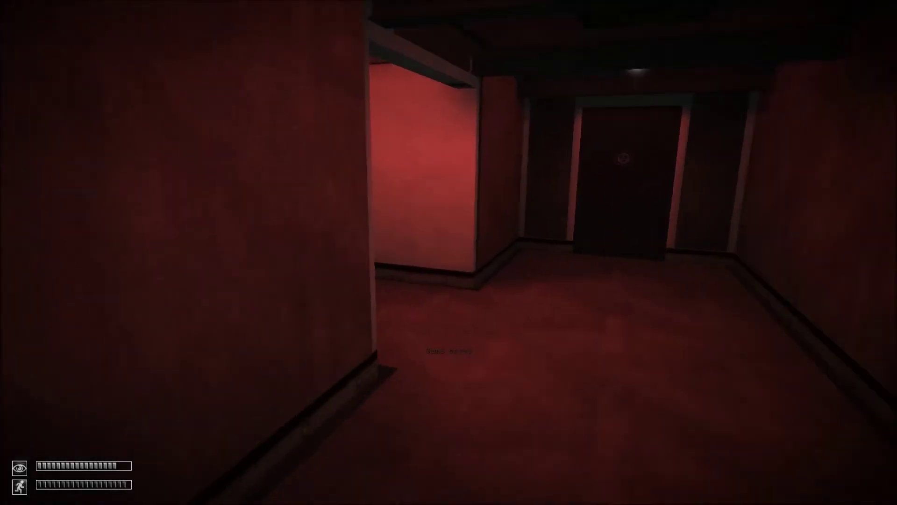
{"action": "key", "text": "w"}
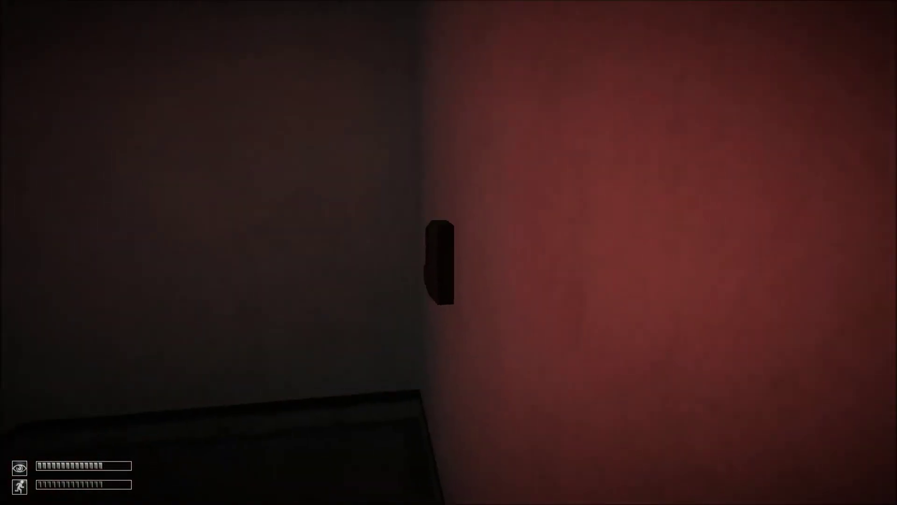
{"action": "key", "text": "w"}
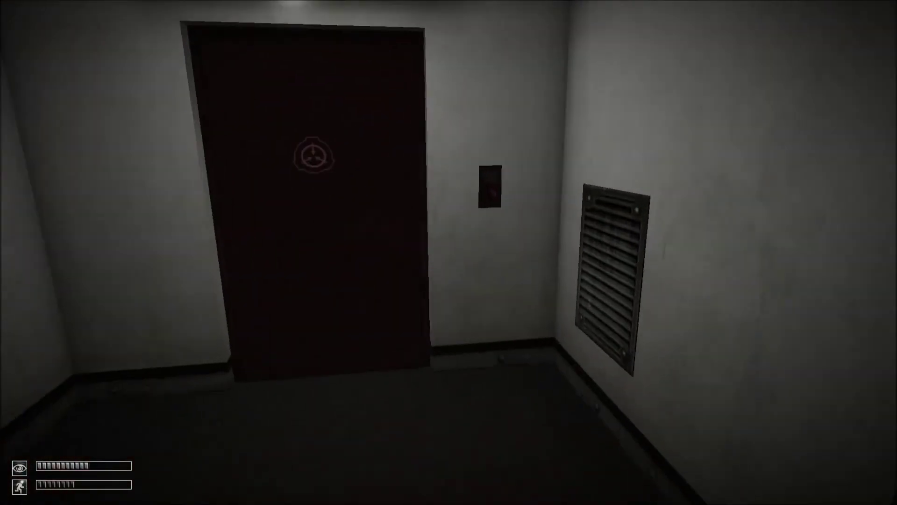
{"action": "key", "text": "w"}
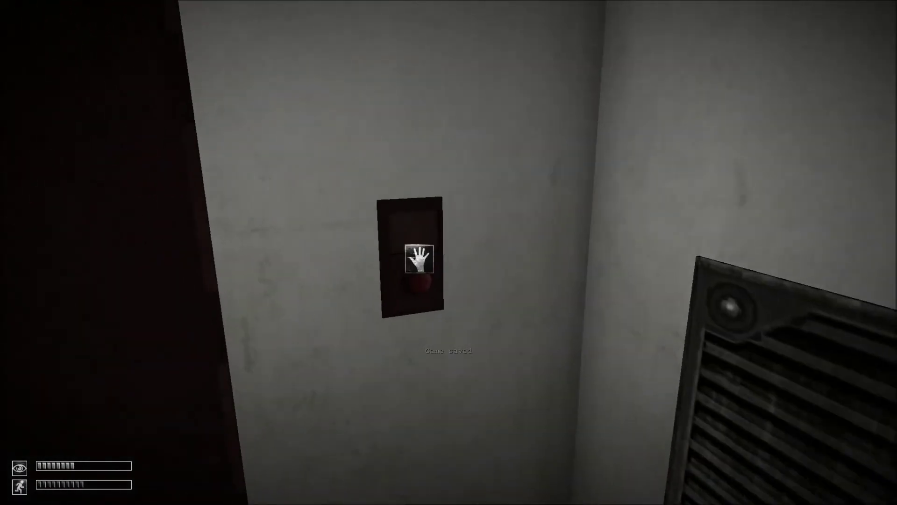
{"action": "left_click", "coordinate": [431, 320]}
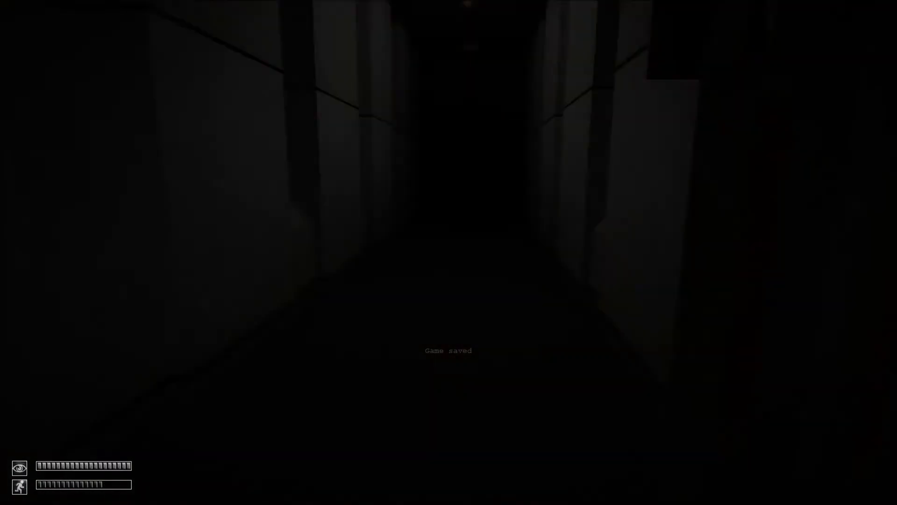
Open the door down the dark corridor, cross the next room, and open the door beside the panel.
{"action": "key", "text": "w"}
{"action": "key", "text": "w"}
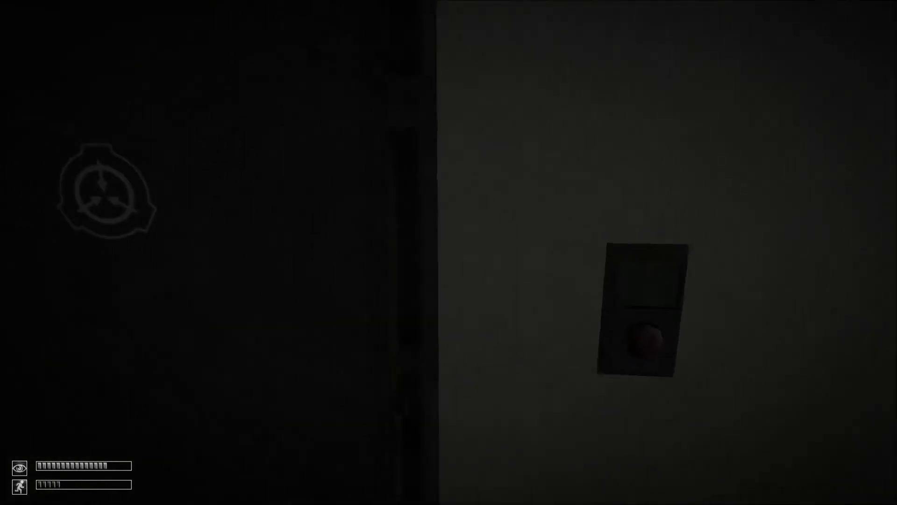
{"action": "left_click", "coordinate": [645, 309]}
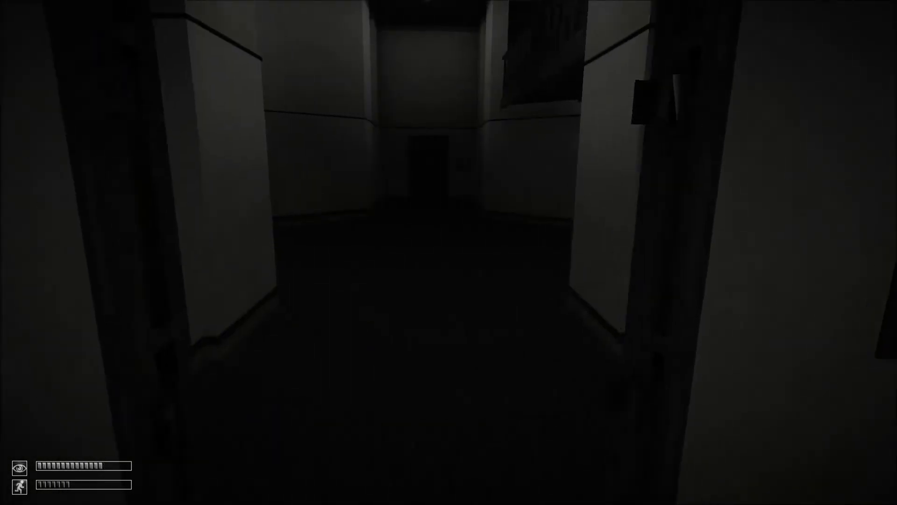
{"action": "key", "text": "w"}
{"action": "key", "text": "w"}
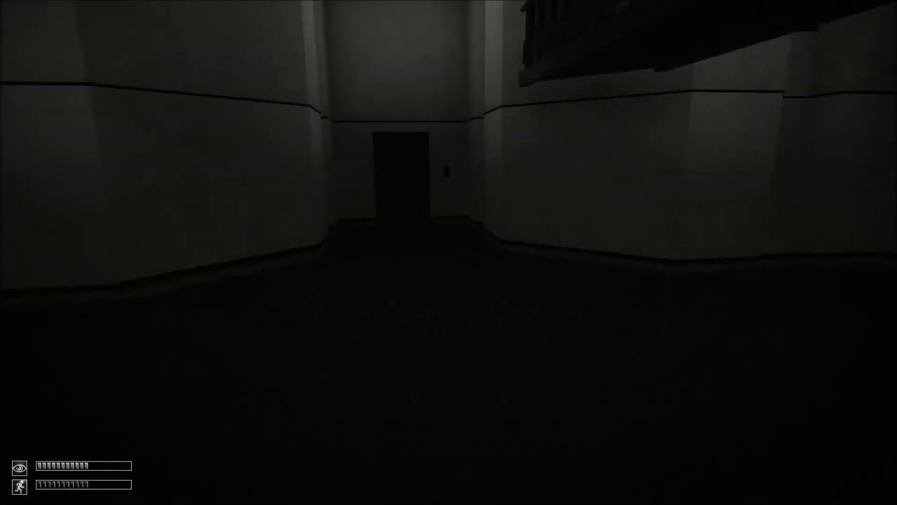
{"action": "key", "text": "w"}
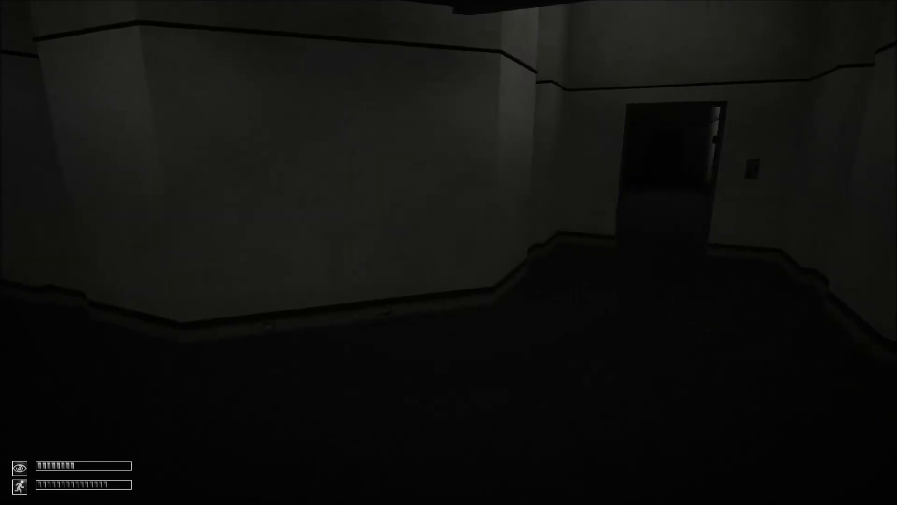
{"action": "key", "text": "w"}
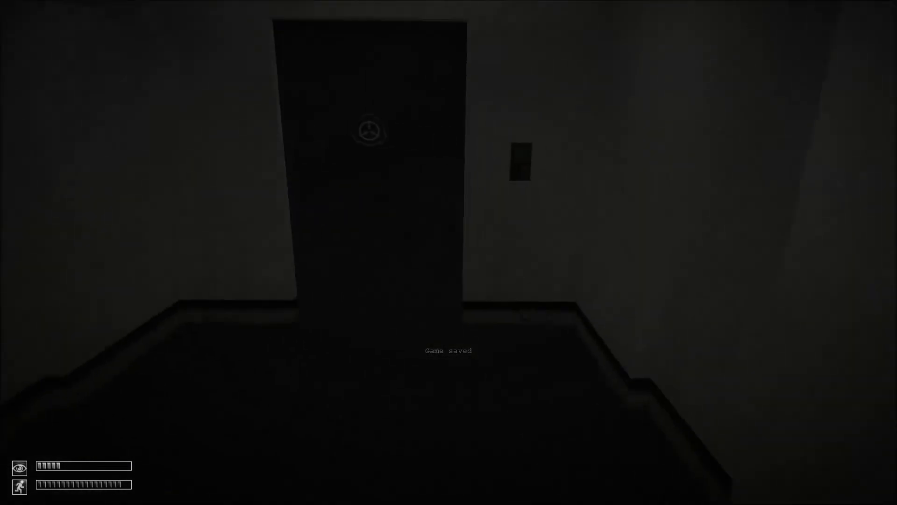
{"action": "left_click", "coordinate": [450, 253]}
{"action": "key", "text": "w"}
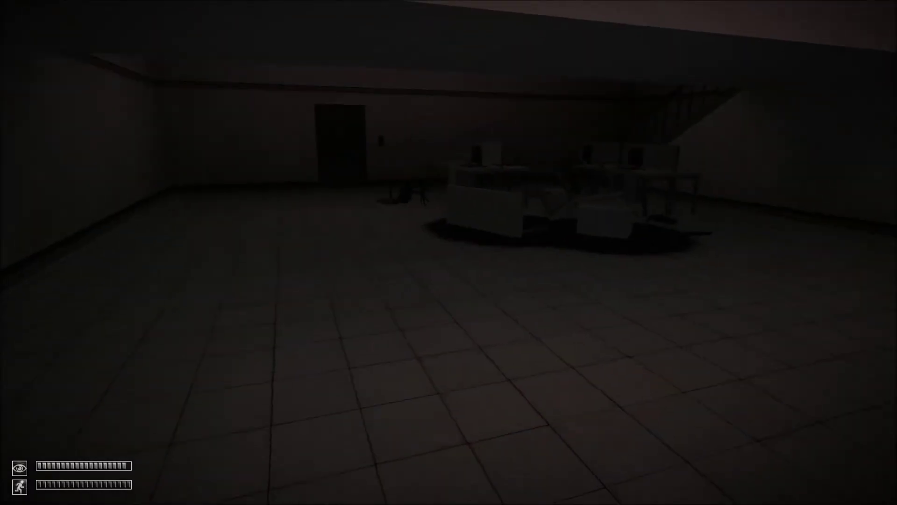
Try the office door's button, which stays shut, then look down the stairwell.
{"action": "key", "text": "w"}
{"action": "key", "text": "w"}
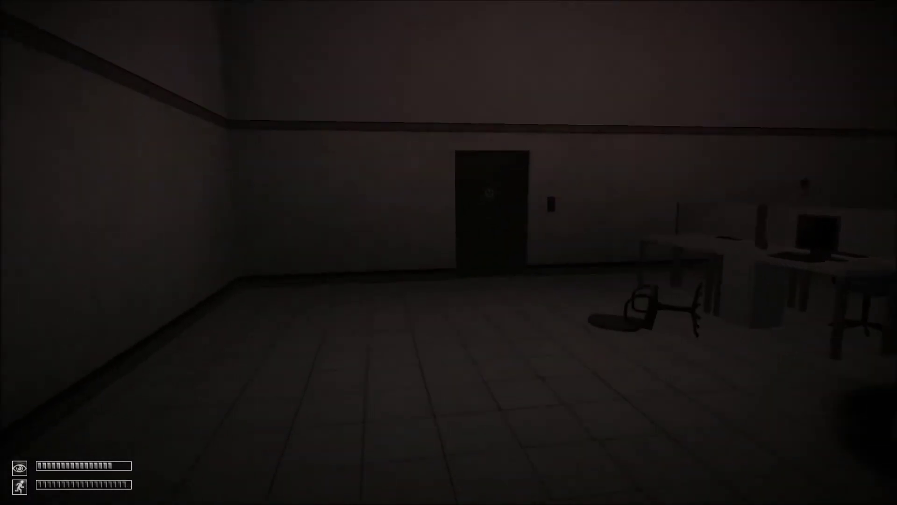
{"action": "key", "text": "w"}
{"action": "left_click", "coordinate": [448, 253]}
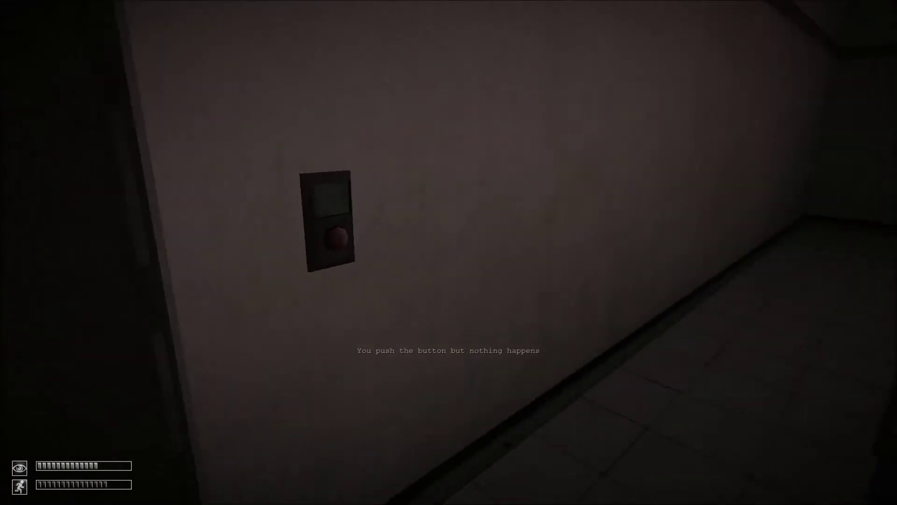
{"action": "key", "text": "w"}
{"action": "key", "text": "w"}
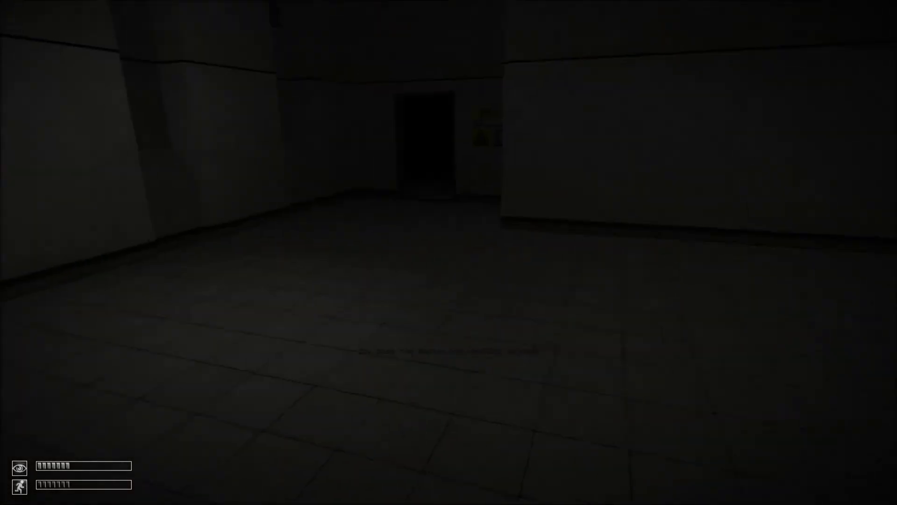
{"action": "key", "text": "w"}
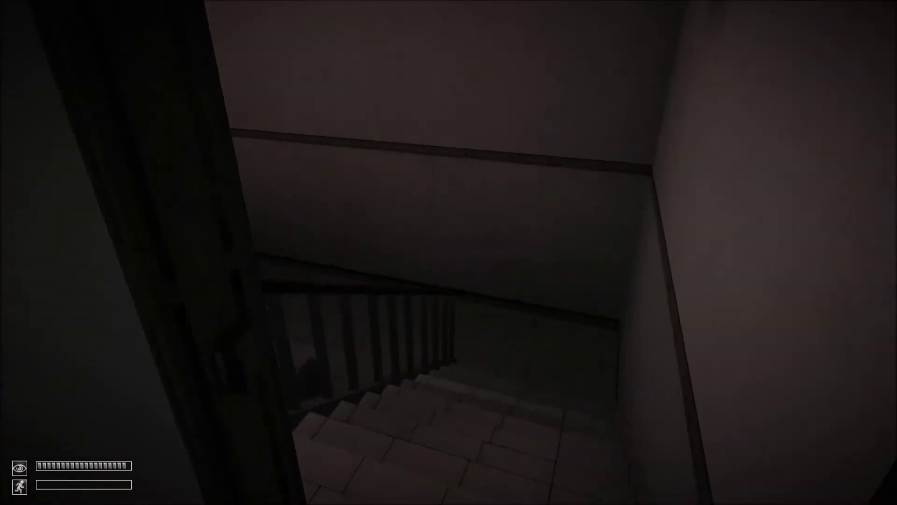
{"action": "key", "text": "w"}
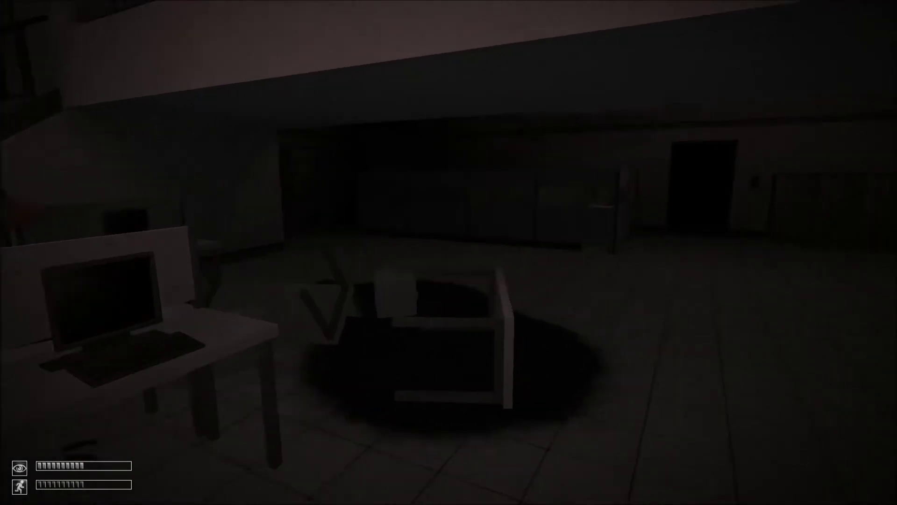
Cross the dark office past the chair and exit toward the lit doorway.
{"action": "key", "text": "w"}
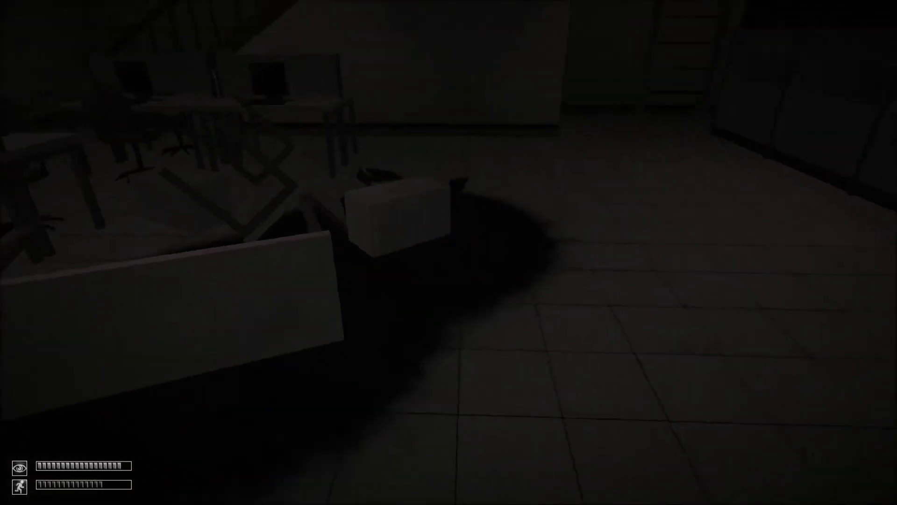
{"action": "key", "text": "w"}
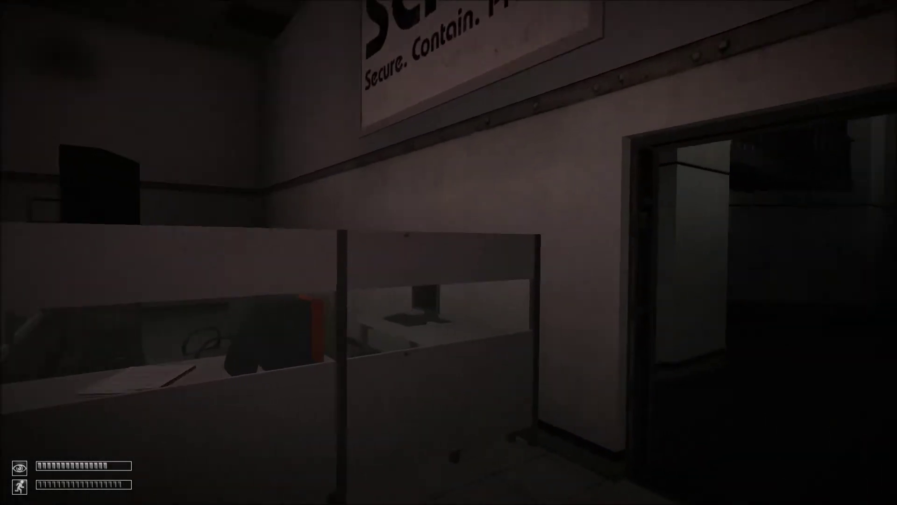
{"action": "key", "text": "w"}
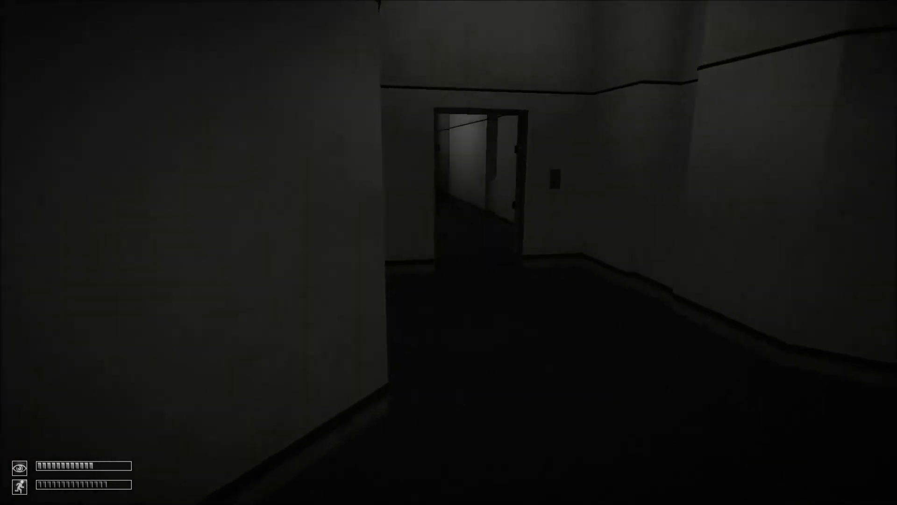
{"action": "key", "text": "w"}
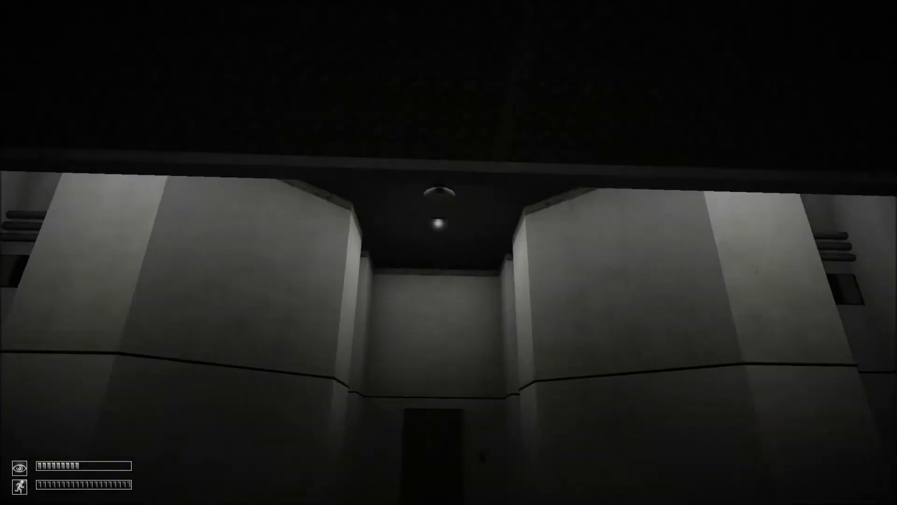
Walk to the logo door at the corridor's end and enter the red corridor.
{"action": "key", "text": "w"}
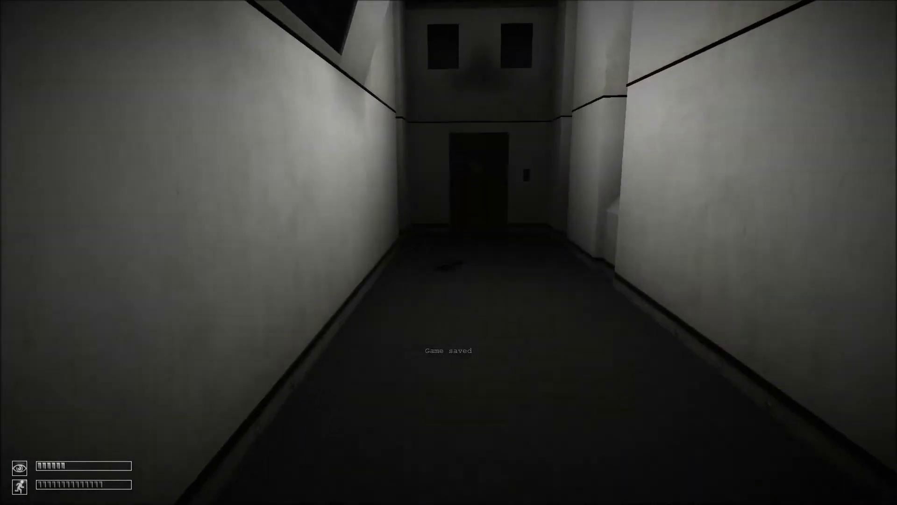
{"action": "key", "text": "w"}
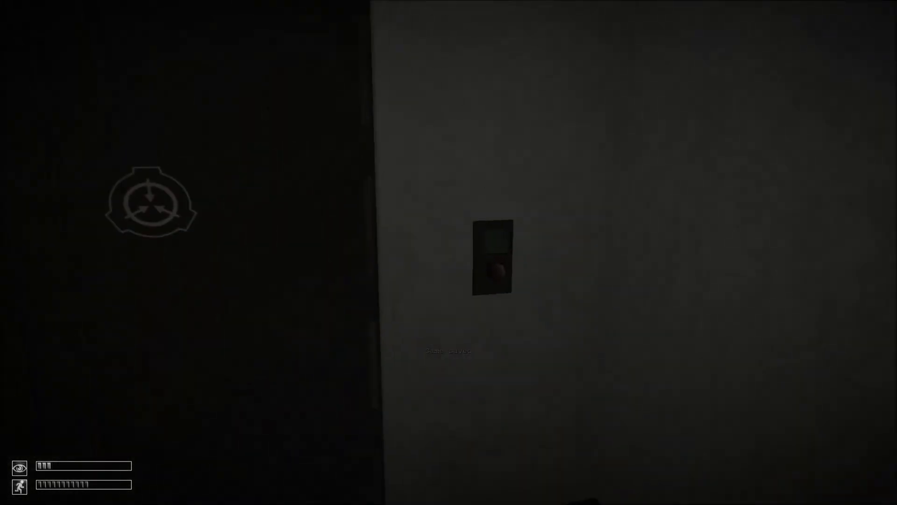
{"action": "key", "text": "w"}
{"action": "key", "text": "w"}
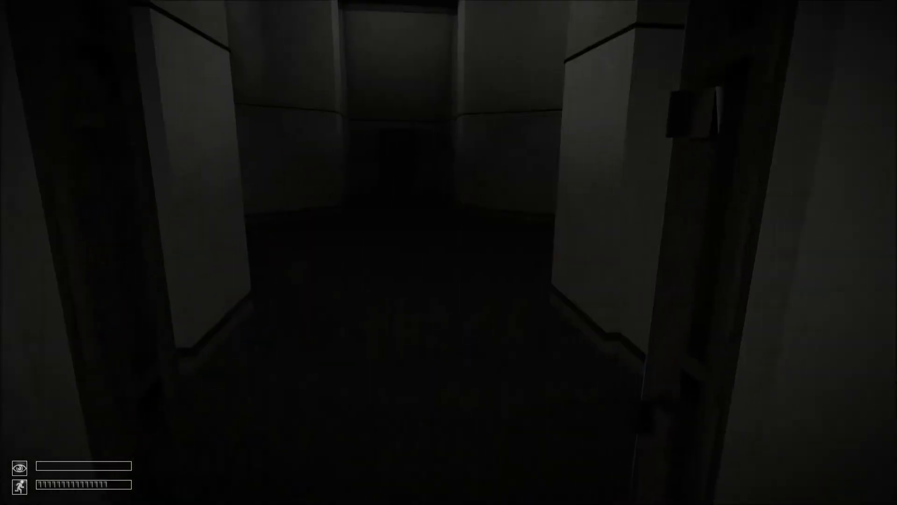
{"action": "key", "text": "w"}
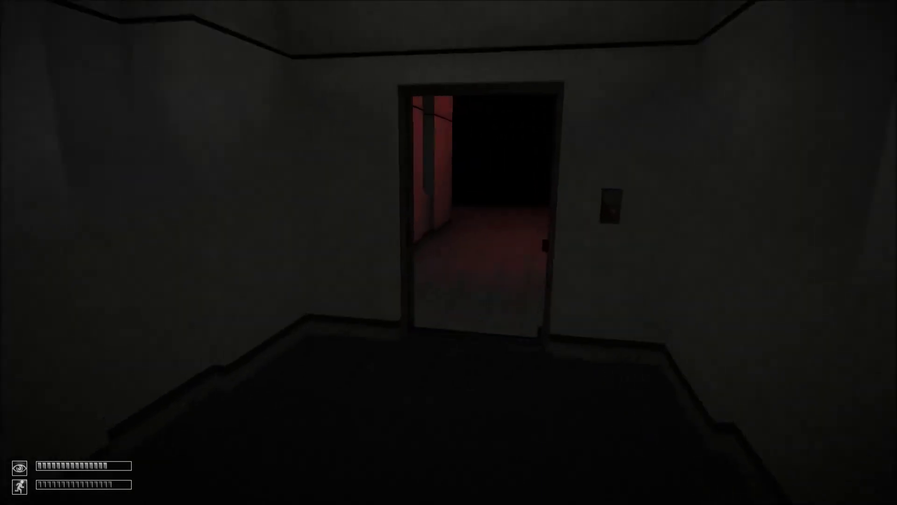
{"action": "key", "text": "w"}
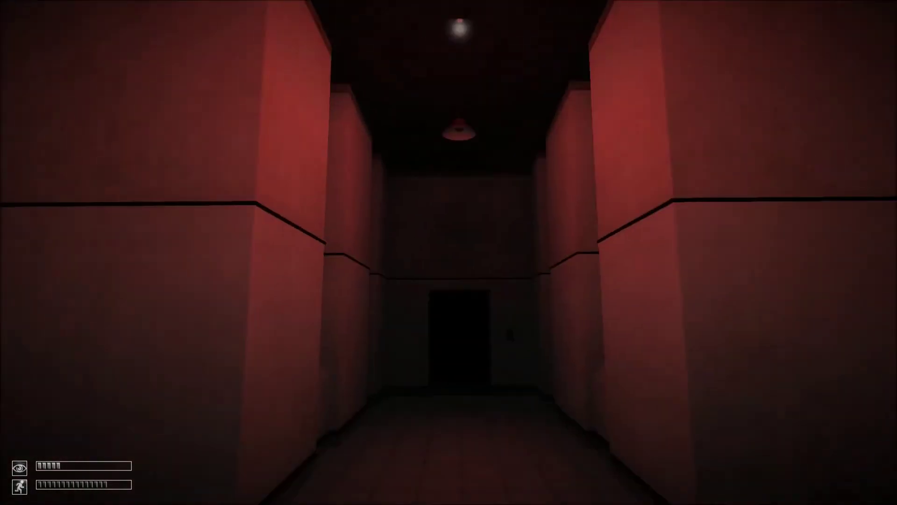
{"action": "key", "text": "F5"}
Pass through the grey room, opening its doors, into the lit corridor.
{"action": "key", "text": "w"}
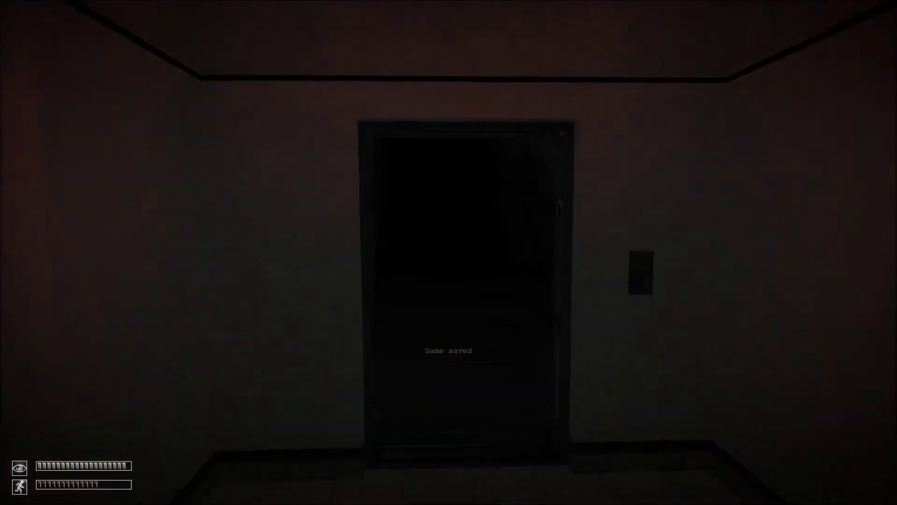
{"action": "key", "text": "w"}
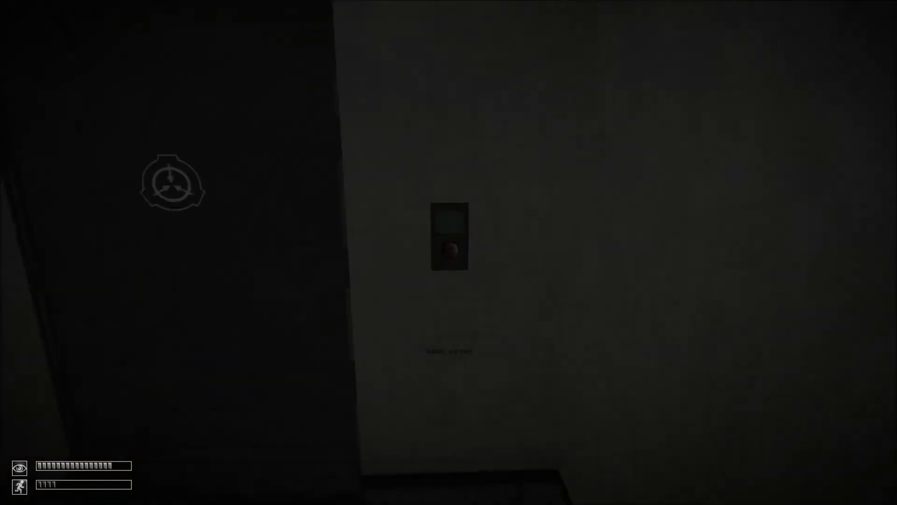
{"action": "left_click", "coordinate": [448, 252]}
{"action": "key", "text": "w"}
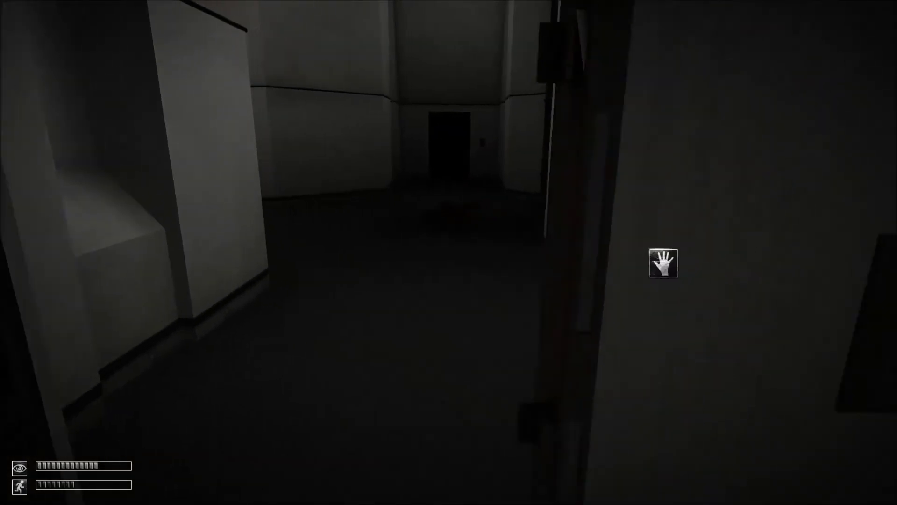
{"action": "key", "text": "w"}
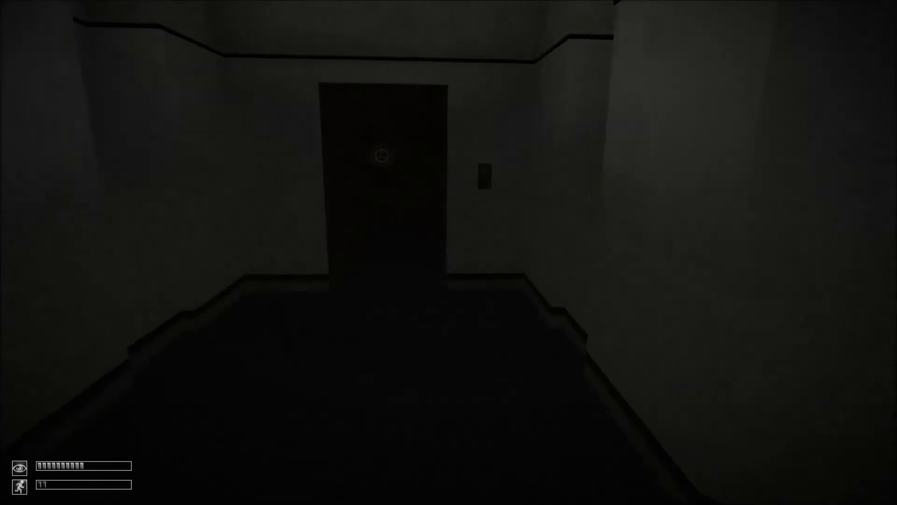
{"action": "key", "text": "w"}
{"action": "left_click", "coordinate": [449, 253]}
Run past the blood stain, cross the dark room, and take the left doorway.
{"action": "key", "text": "w"}
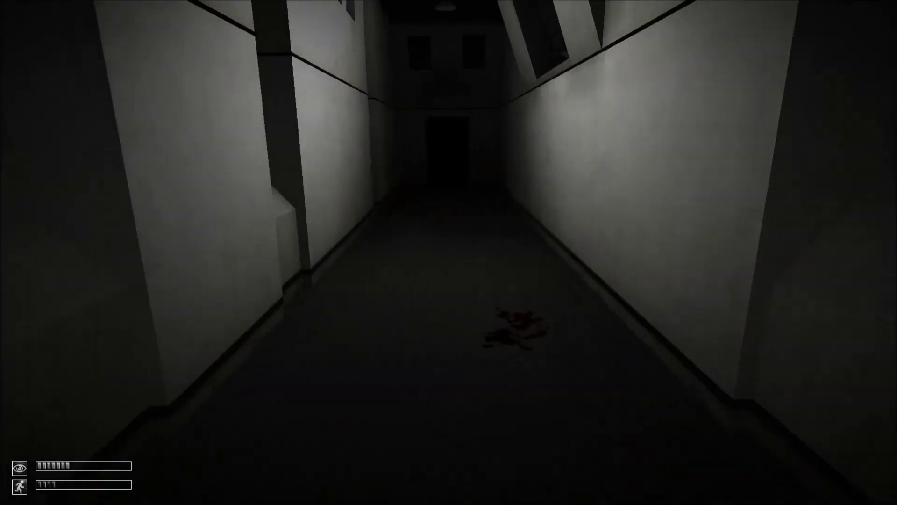
{"action": "key", "text": "w"}
{"action": "key", "text": "w"}
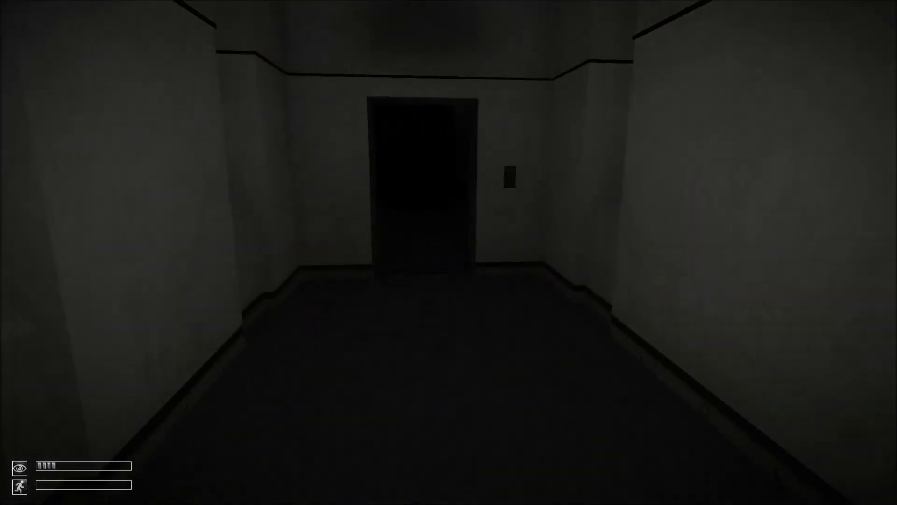
{"action": "key", "text": "w"}
{"action": "key", "text": "w"}
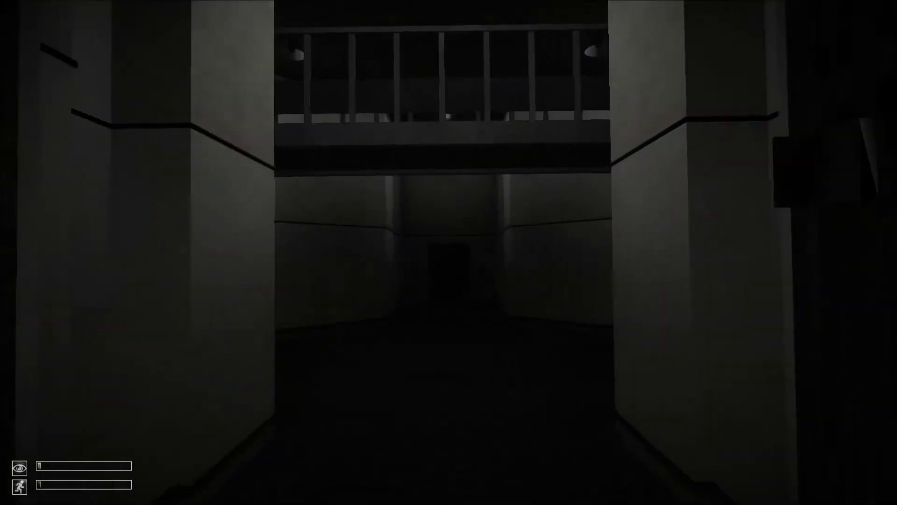
{"action": "key", "text": "w"}
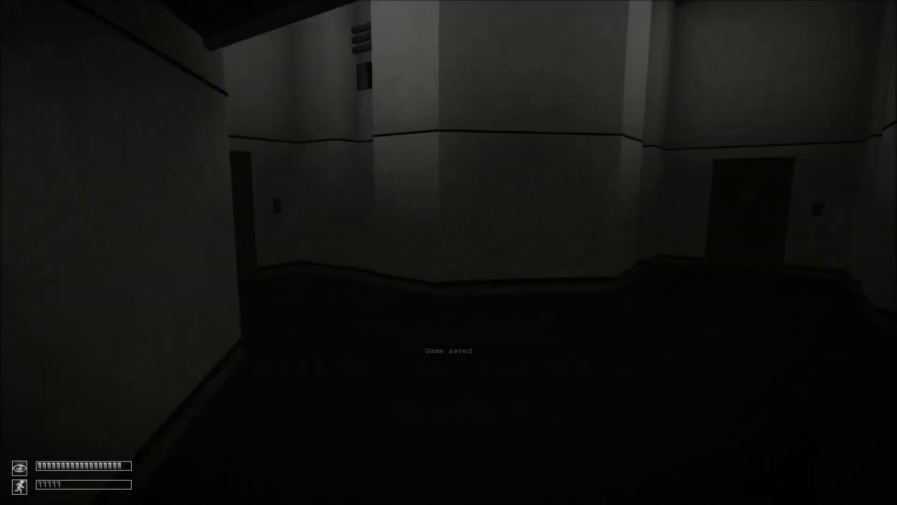
{"action": "key", "text": "w"}
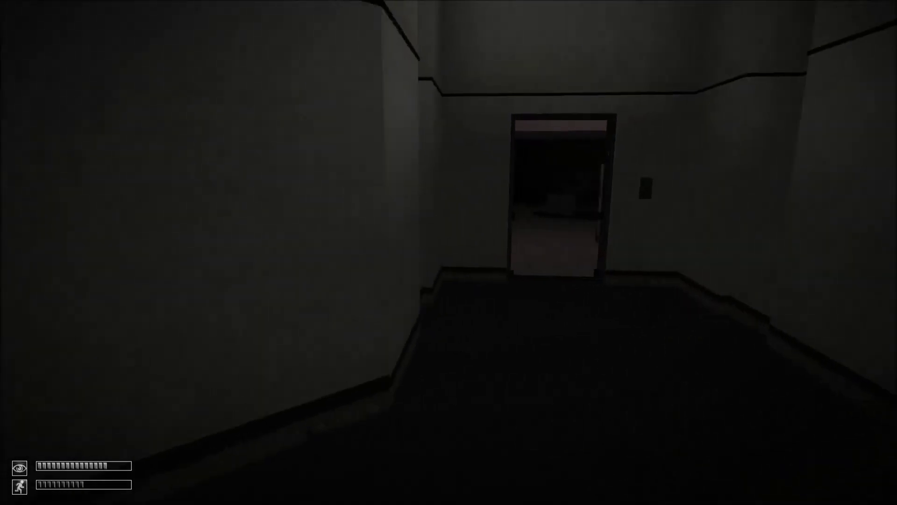
{"action": "key", "text": "w"}
{"action": "key", "text": "w"}
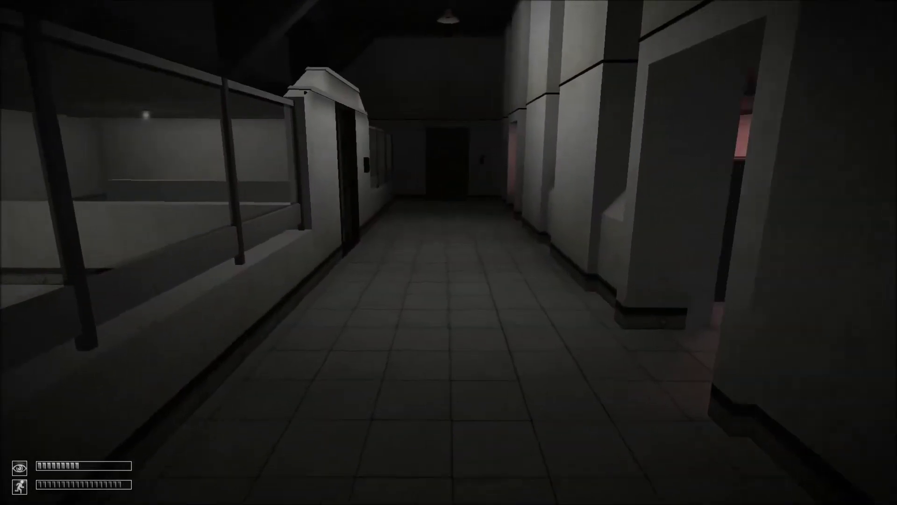
Open the logo door and walk into the corridor with the CAUTION sign.
{"action": "key", "text": "F5"}
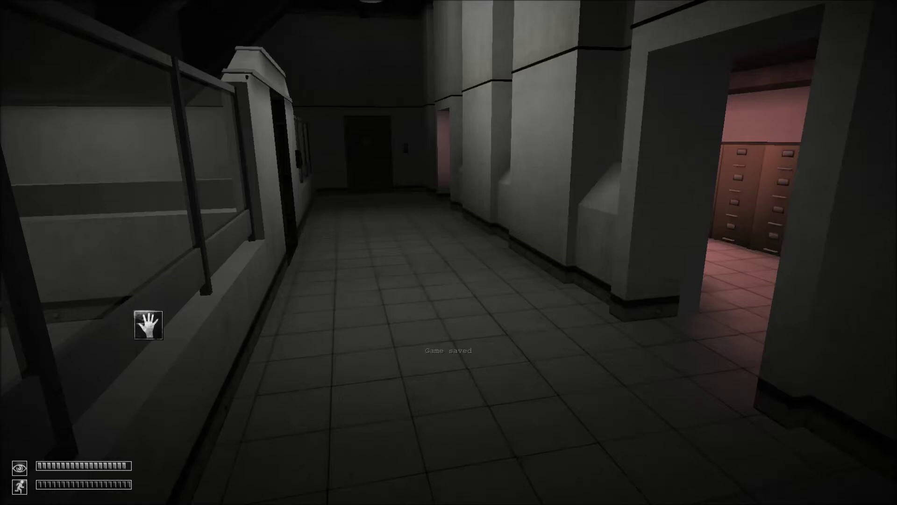
{"action": "key", "text": "w"}
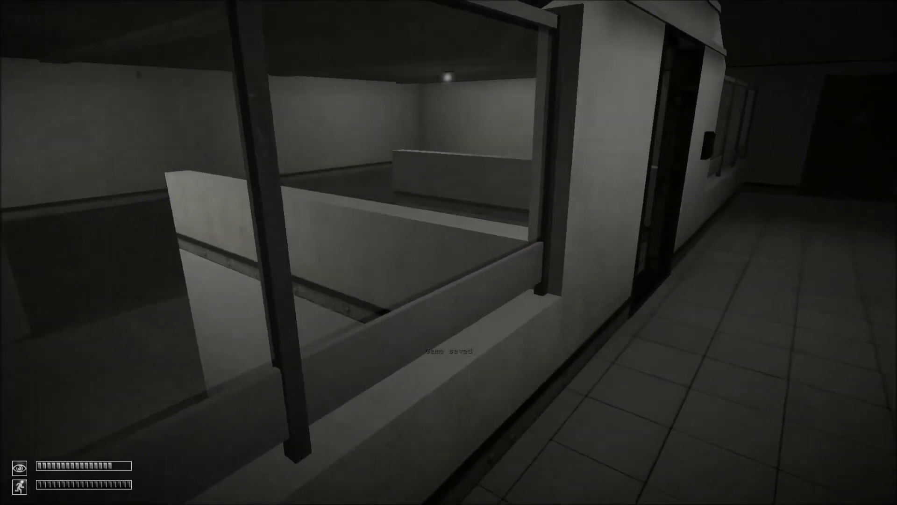
{"action": "key", "text": "w"}
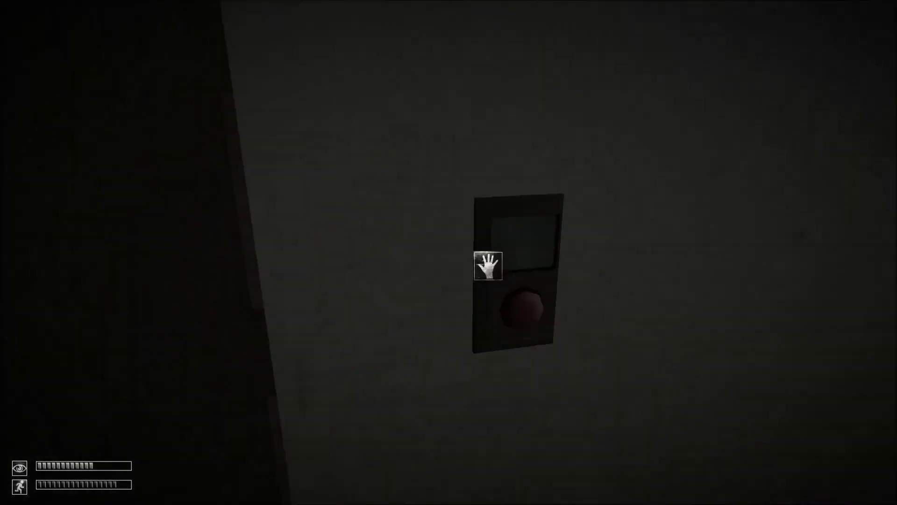
{"action": "left_click", "coordinate": [449, 253]}
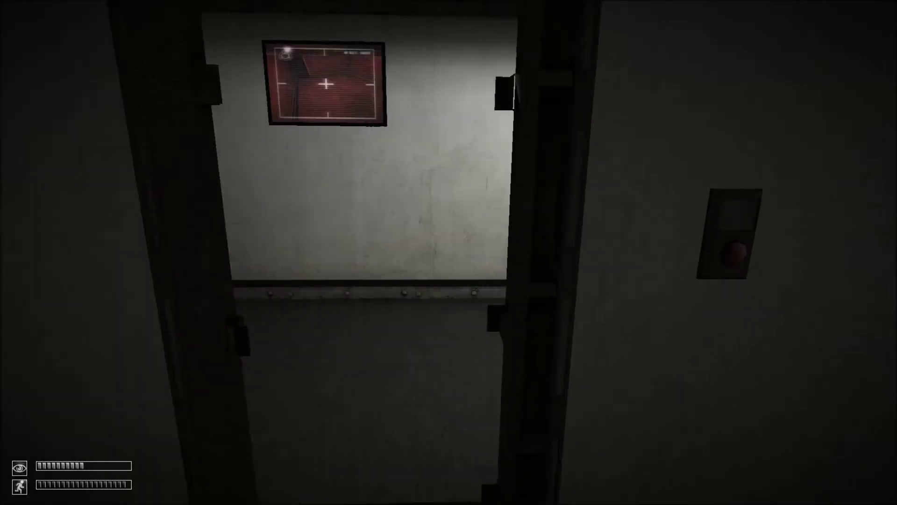
{"action": "key", "text": "w"}
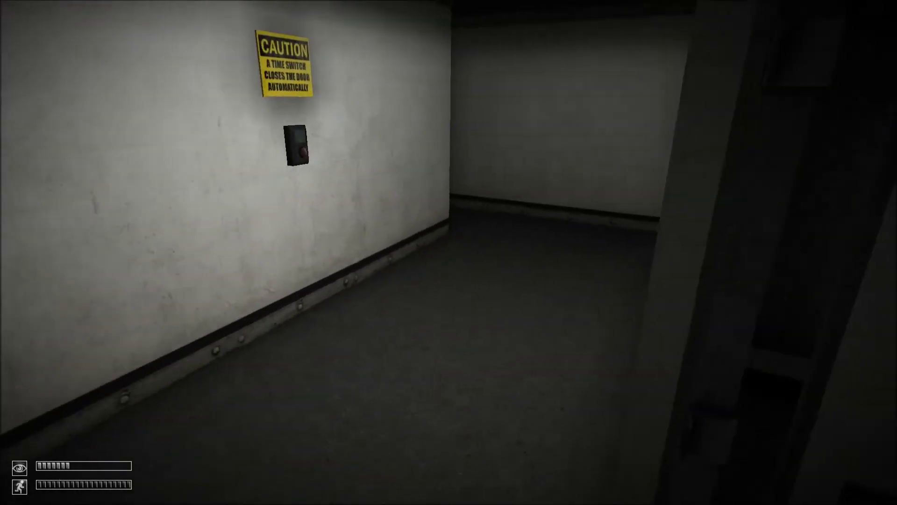
{"action": "key", "text": "w"}
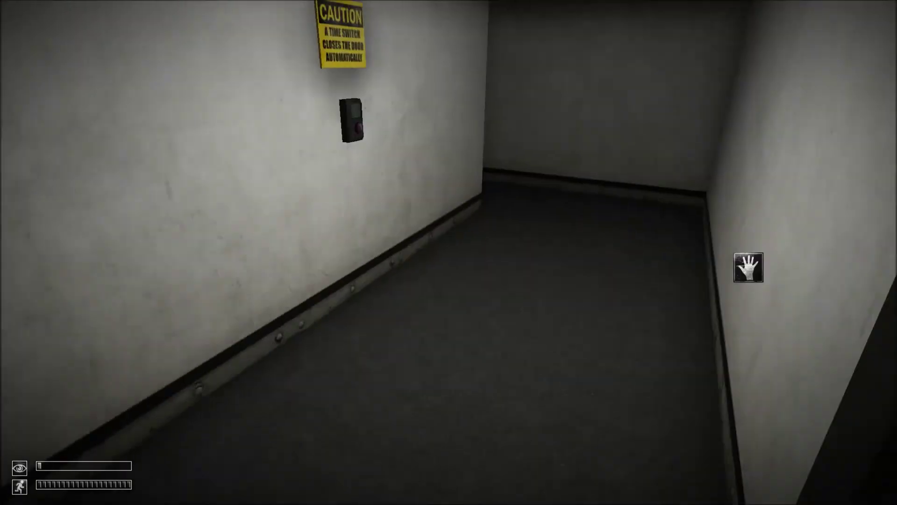
Open the next doors past the red-lit corridor and enter the dim hallway.
{"action": "key", "text": "F5"}
{"action": "left_click", "coordinate": [385, 140]}
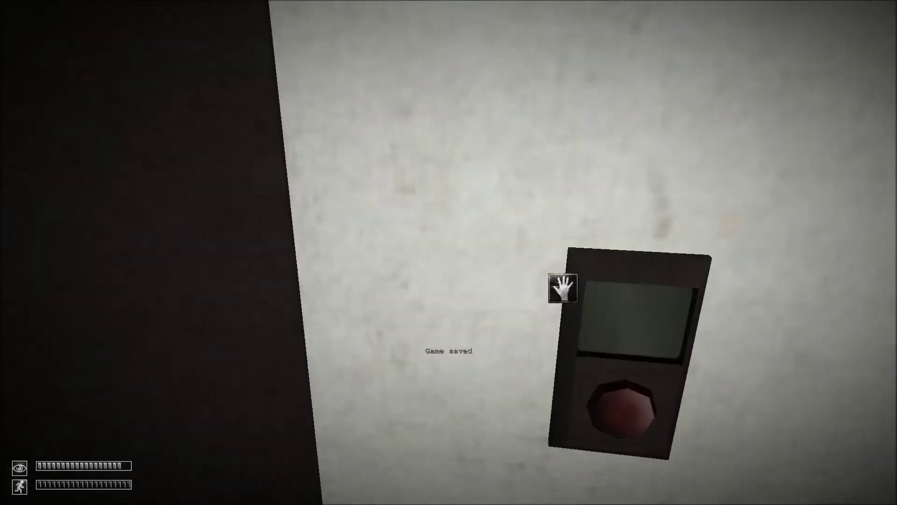
{"action": "left_click", "coordinate": [563, 287]}
{"action": "key", "text": "w"}
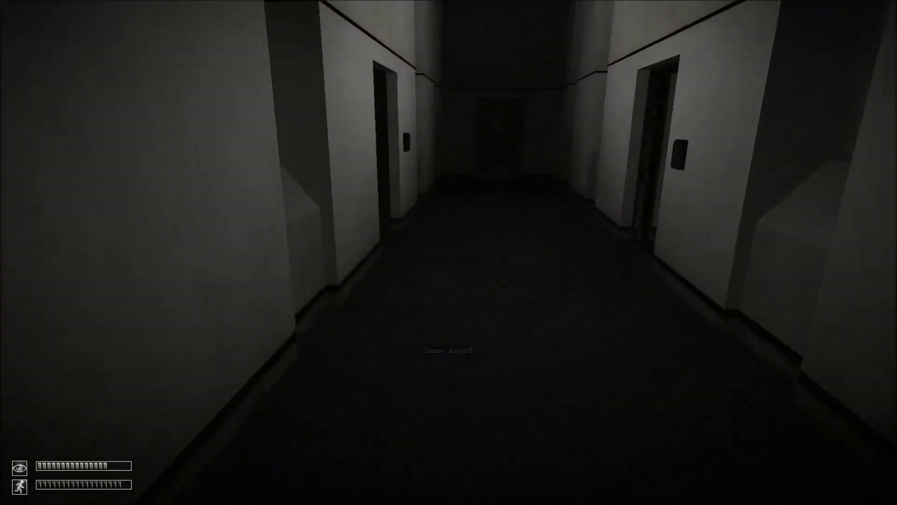
Open the doors into the small room and onto the red-lit hallway.
{"action": "key", "text": "w"}
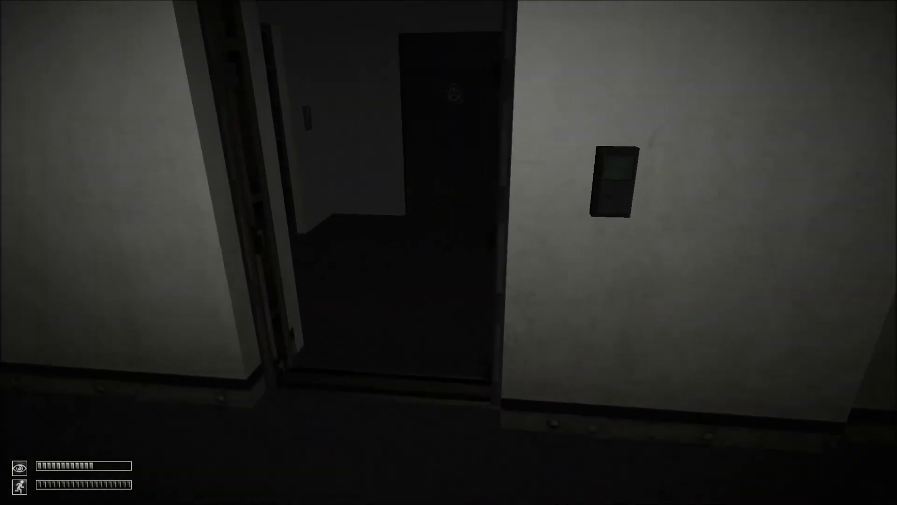
{"action": "key", "text": "w"}
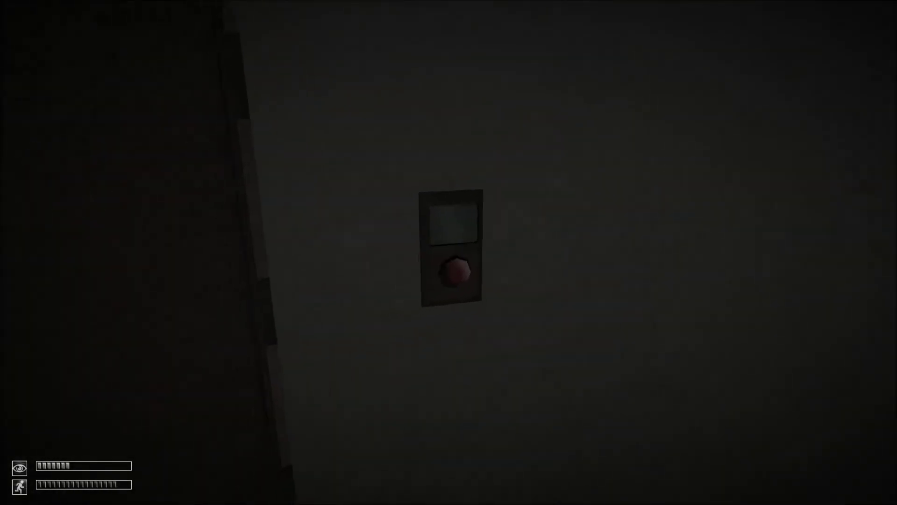
{"action": "left_click", "coordinate": [476, 223]}
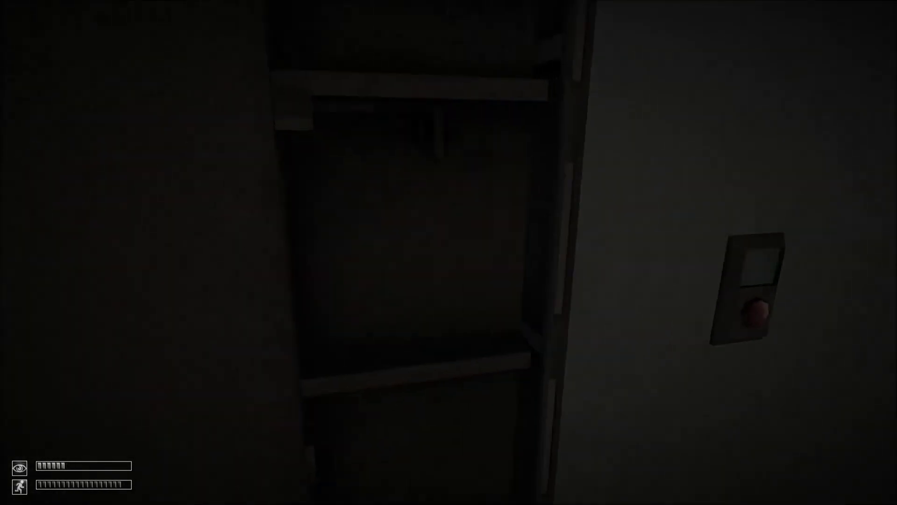
{"action": "key", "text": "w"}
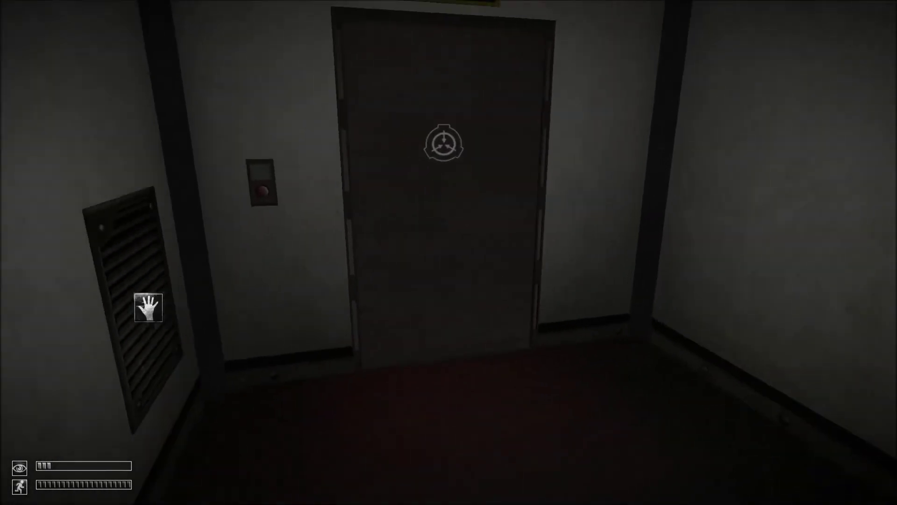
{"action": "key", "text": "w"}
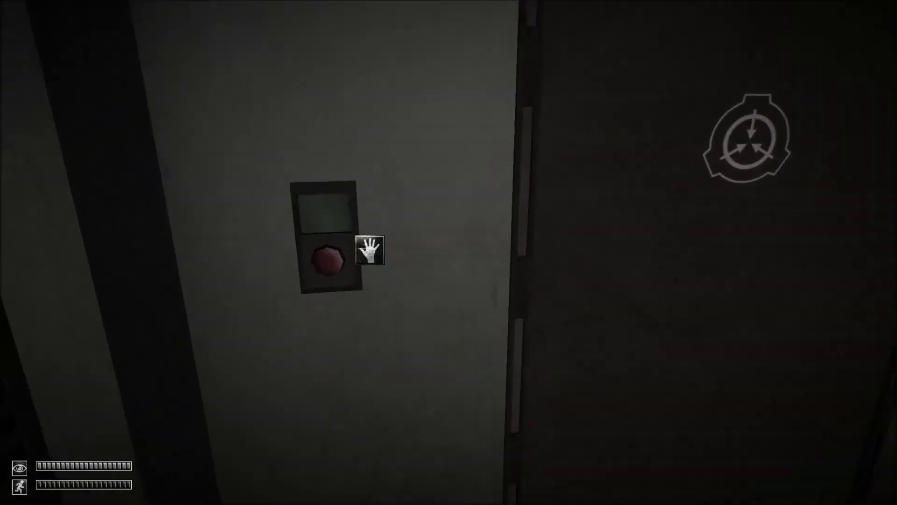
{"action": "key", "text": "F5"}
{"action": "left_click", "coordinate": [398, 250]}
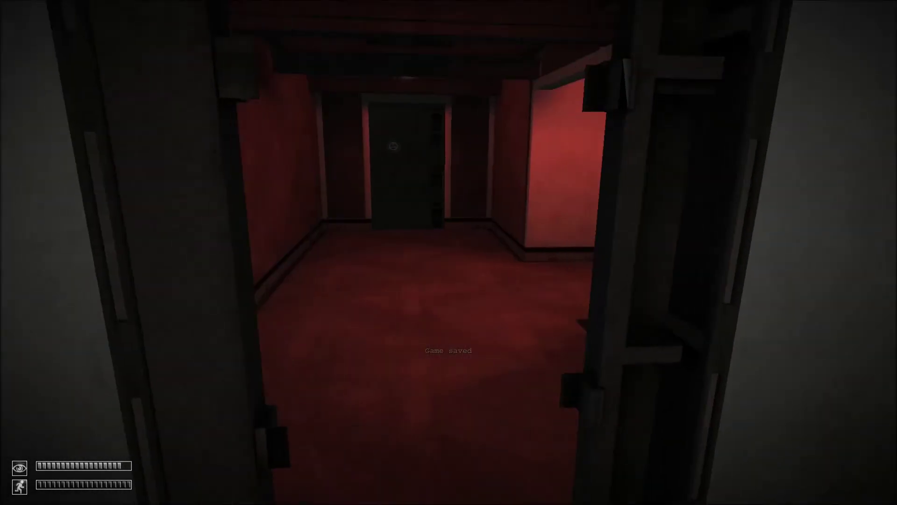
{"action": "key", "text": "w"}
{"action": "key", "text": "w"}
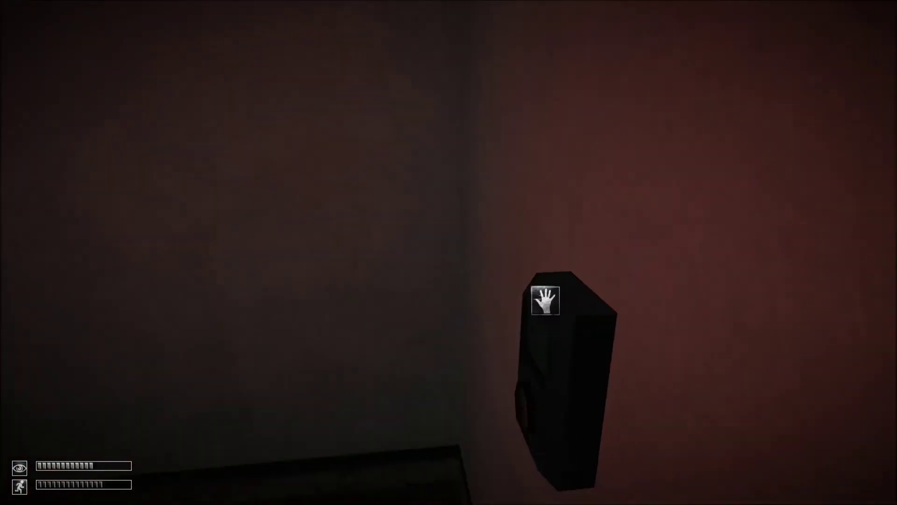
Cross the red hallway into the grey room and press its wall button.
{"action": "key", "text": "w"}
{"action": "key", "text": "w"}
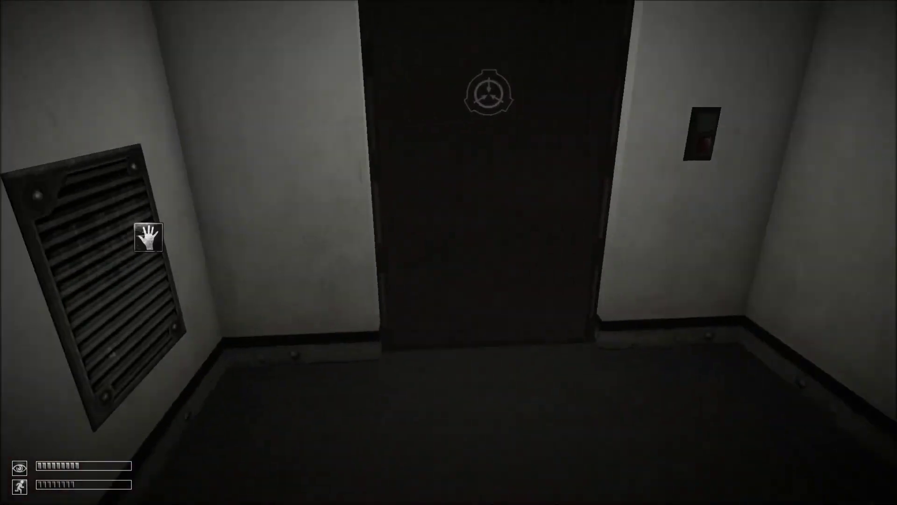
{"action": "key", "text": "w"}
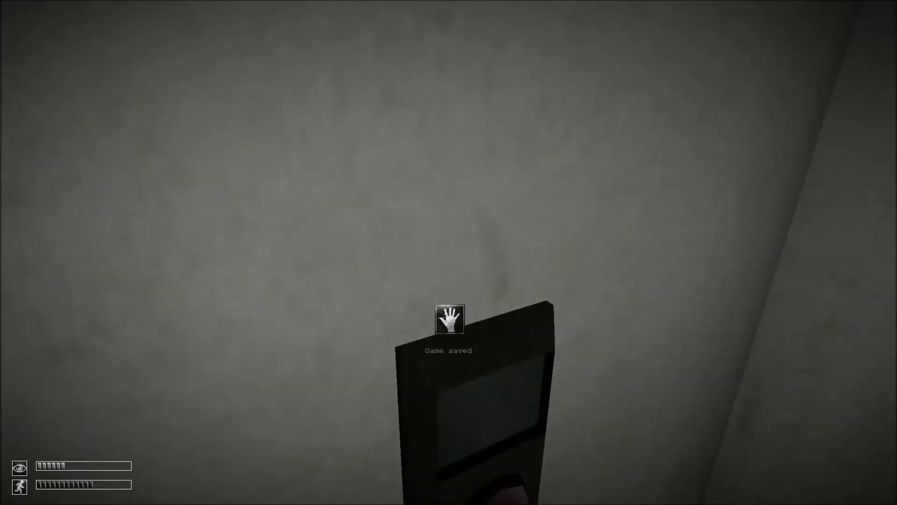
{"action": "left_click", "coordinate": [449, 252]}
{"action": "key", "text": "F5"}
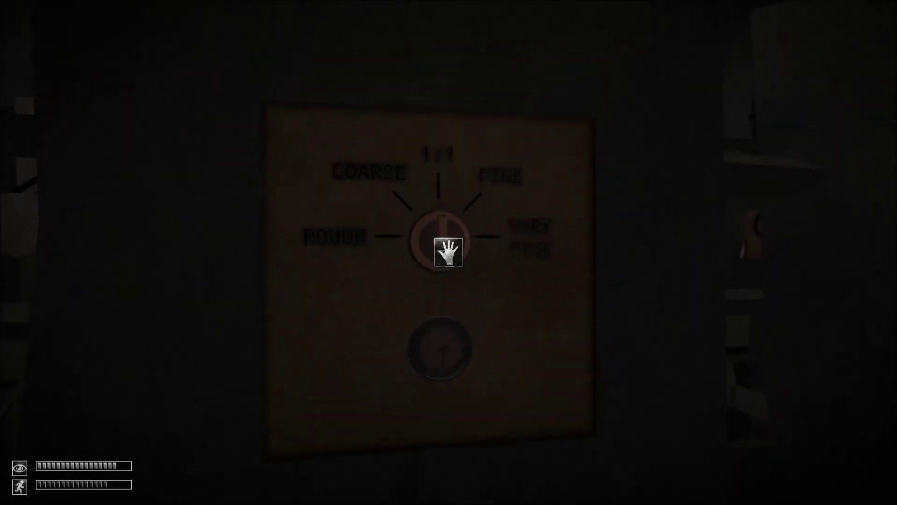
Turn the SCP-914 knob to its horizontal setting, then bring up the inventory.
{"action": "left_click_drag", "start_coordinate": [448, 253], "coordinate": [491, 252]}
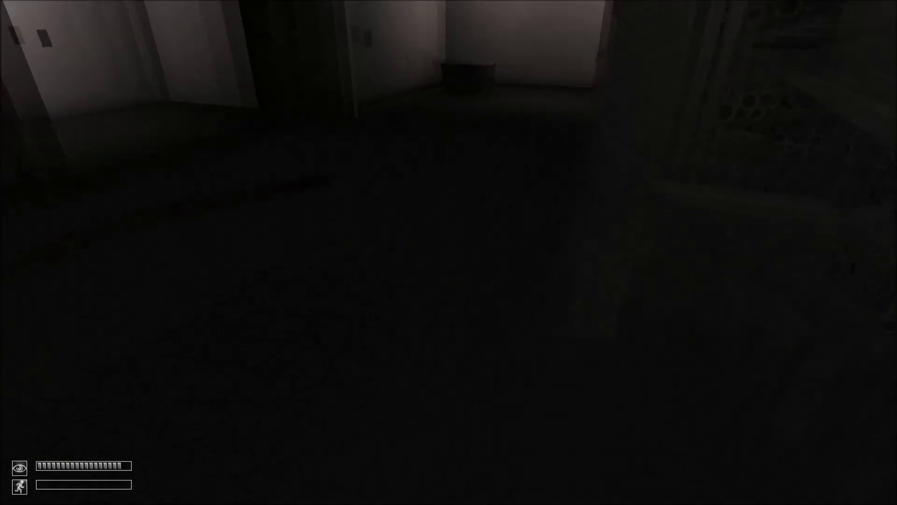
{"action": "key", "text": "Tab"}
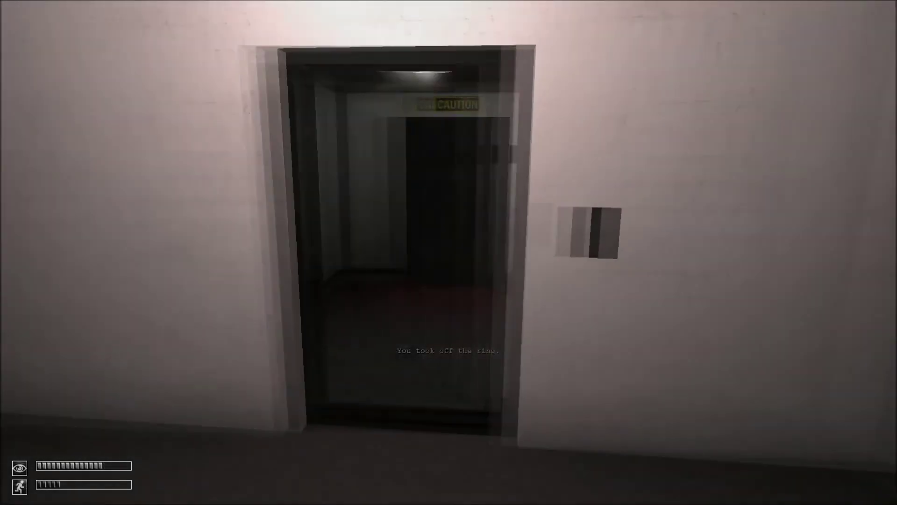
Open the elevator door and cross the red keycard corridor toward the dim grey room.
{"action": "key", "text": "w"}
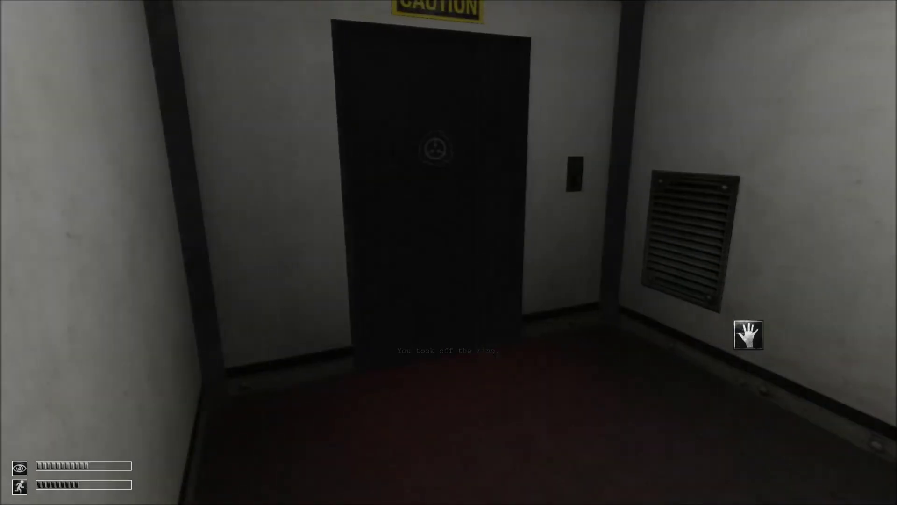
{"action": "left_click", "coordinate": [748, 334]}
{"action": "key", "text": "w"}
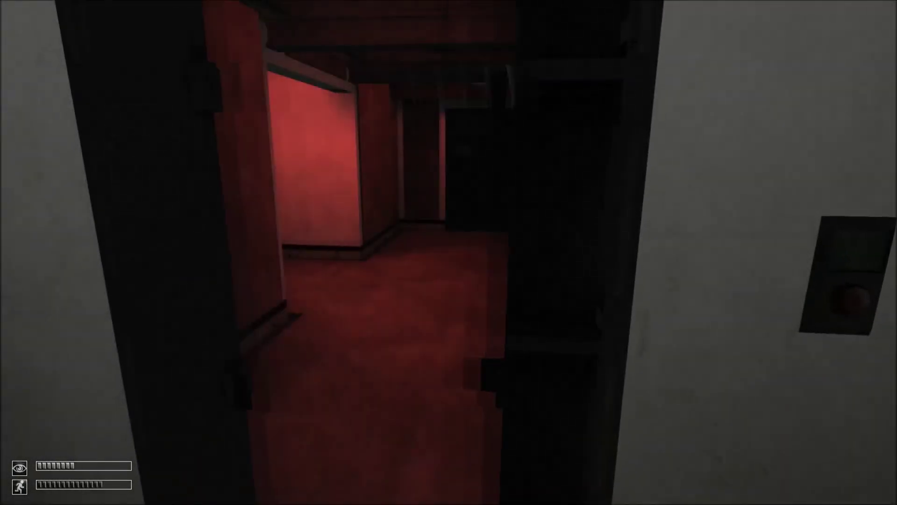
{"action": "key", "text": "w"}
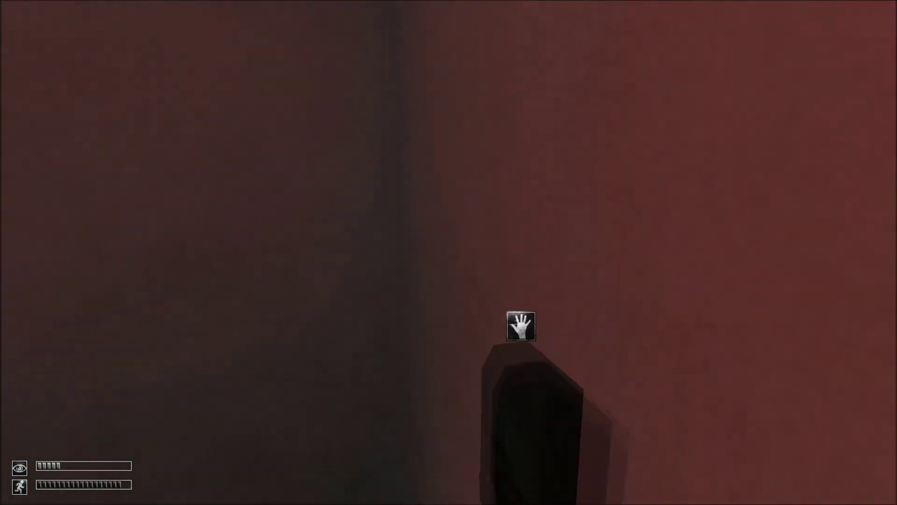
{"action": "left_click", "coordinate": [521, 324]}
{"action": "key", "text": "w"}
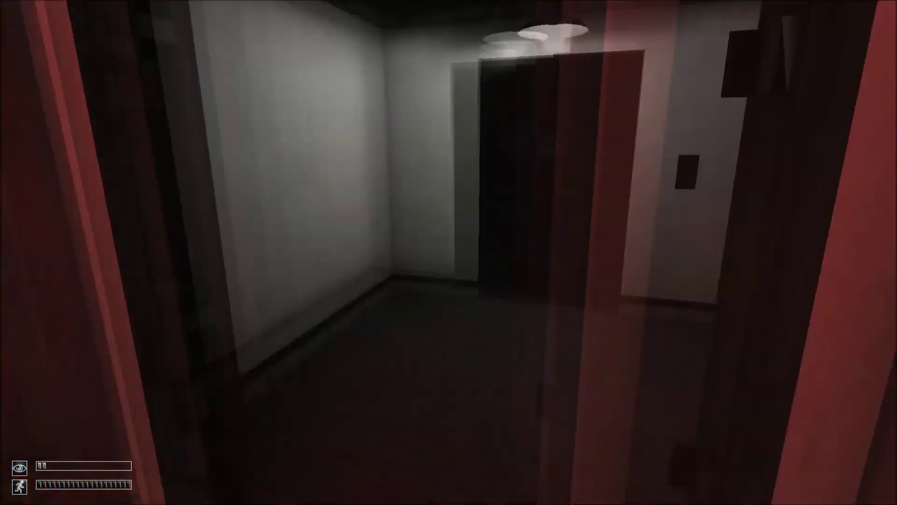